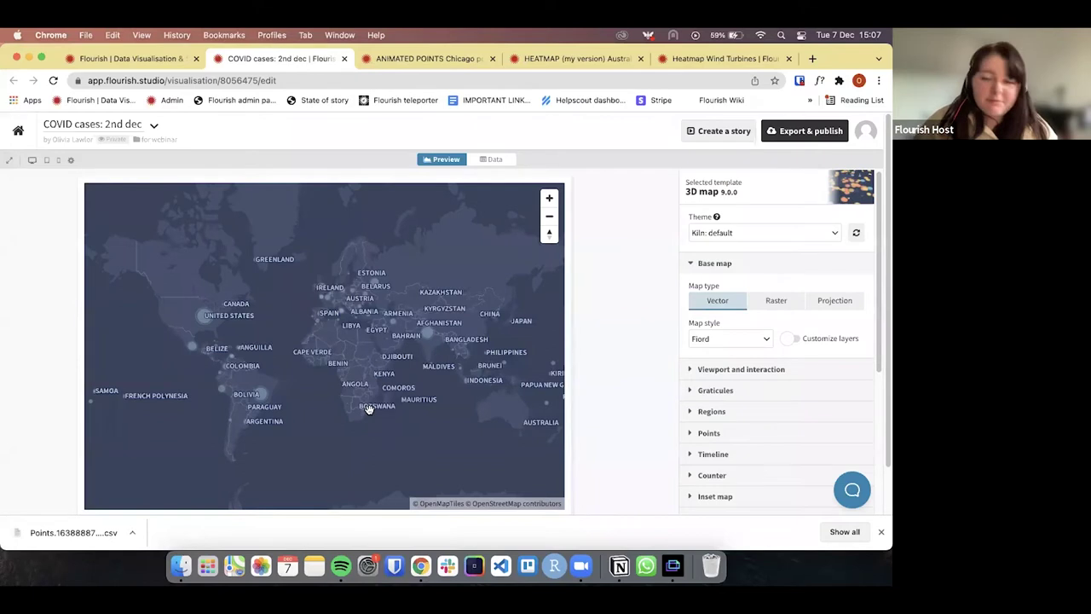
# Examine the Points data sheet and its latitude, longitude and scale column bindings, and compare them with the points on the map preview.
pyautogui.click(504, 162)
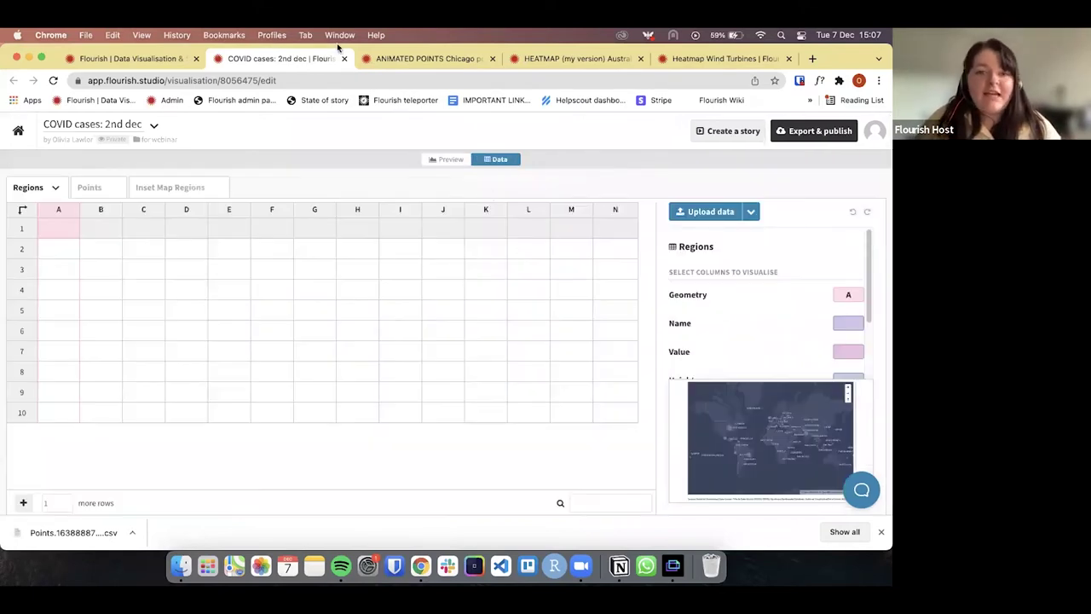
pyautogui.click(107, 186)
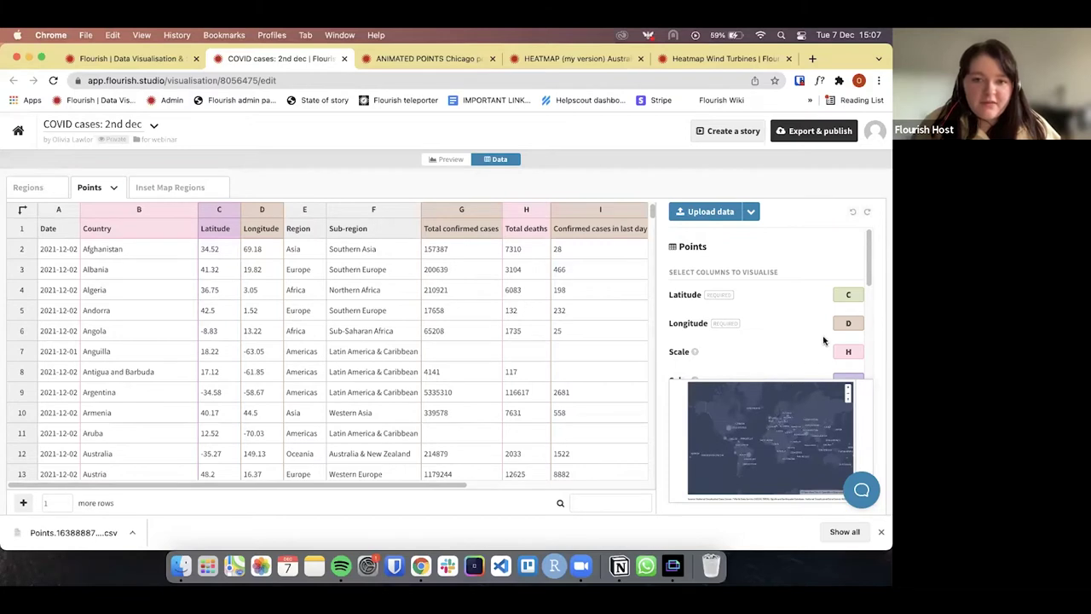
pyautogui.scroll(-2, 779, 350)
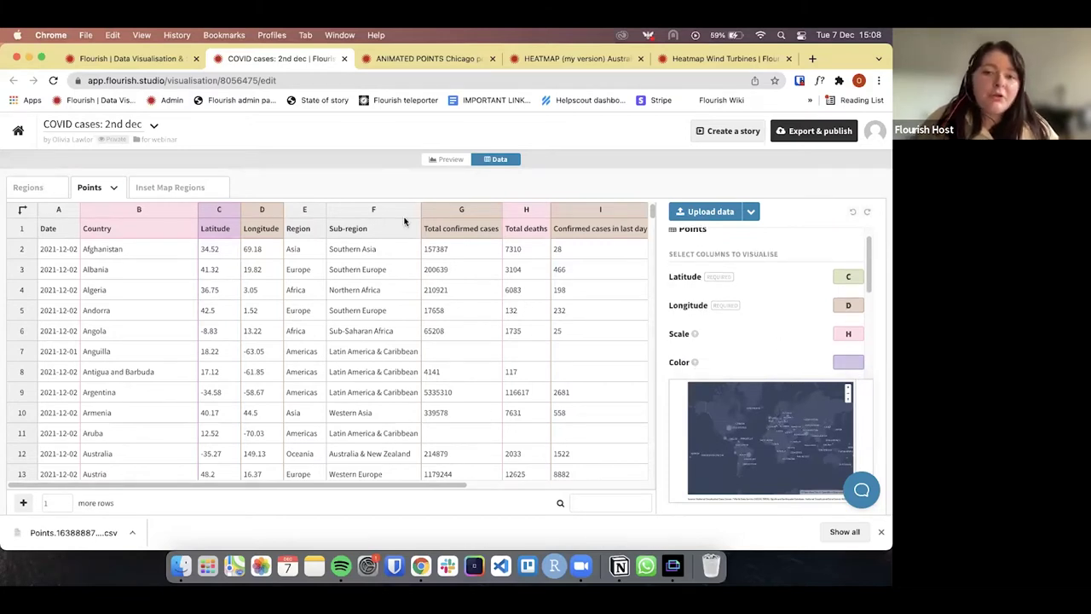
pyautogui.click(444, 160)
pyautogui.moveTo(208, 318)
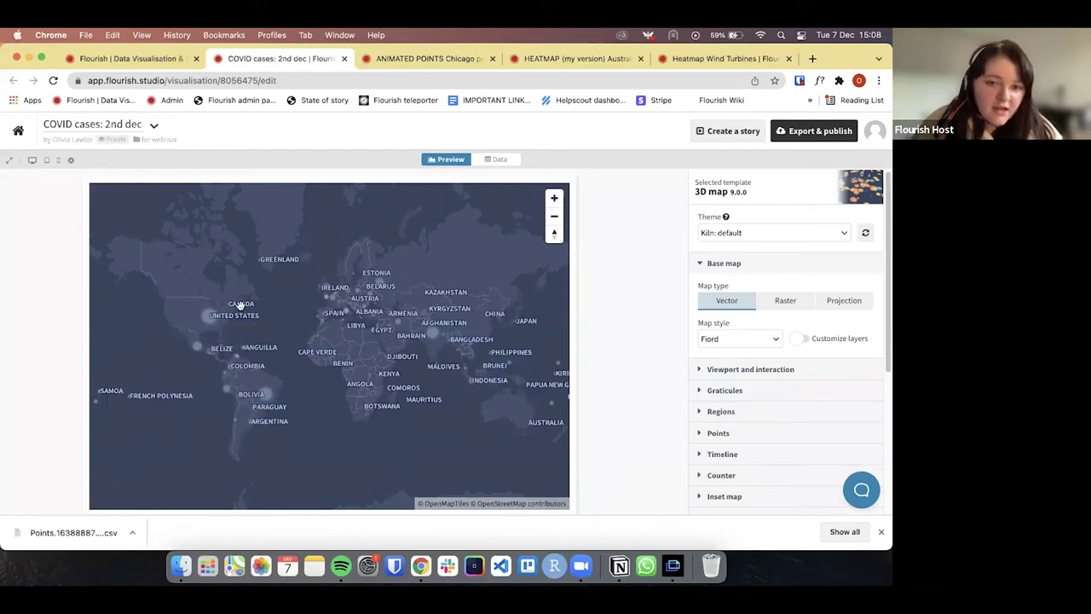
pyautogui.moveTo(322, 325)
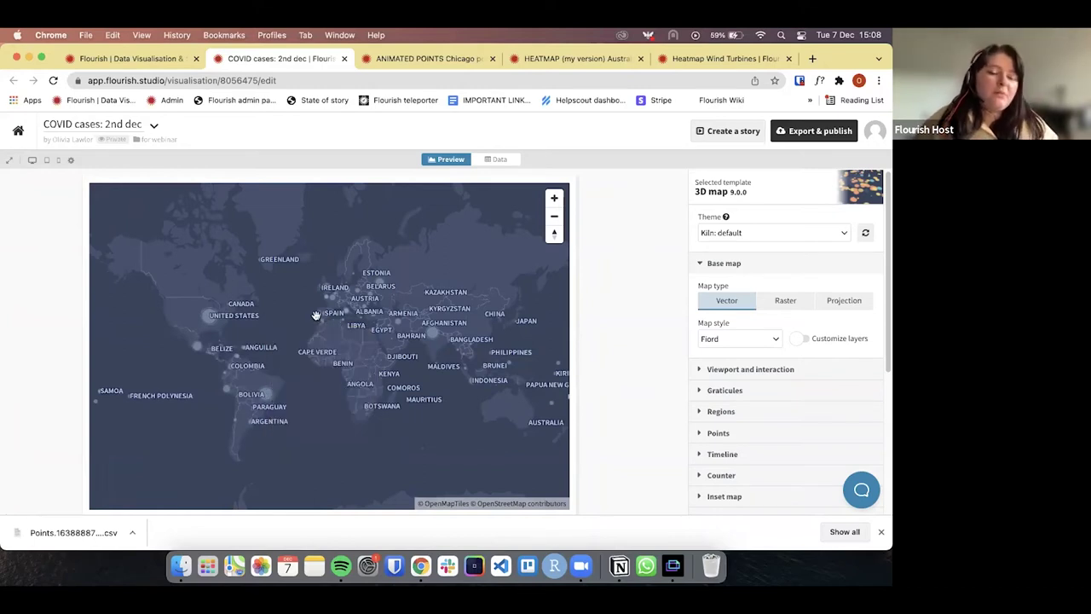
# Clear the Start time column binding for the Points data and return to the map preview.
pyautogui.click(497, 159)
pyautogui.scroll(-2, 744, 333)
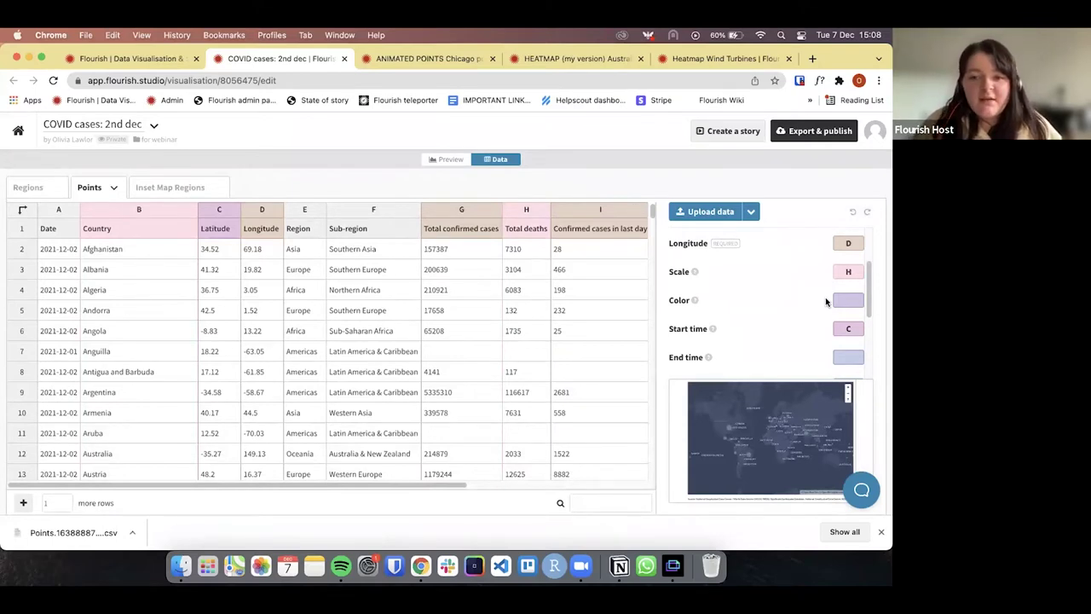
pyautogui.click(848, 321)
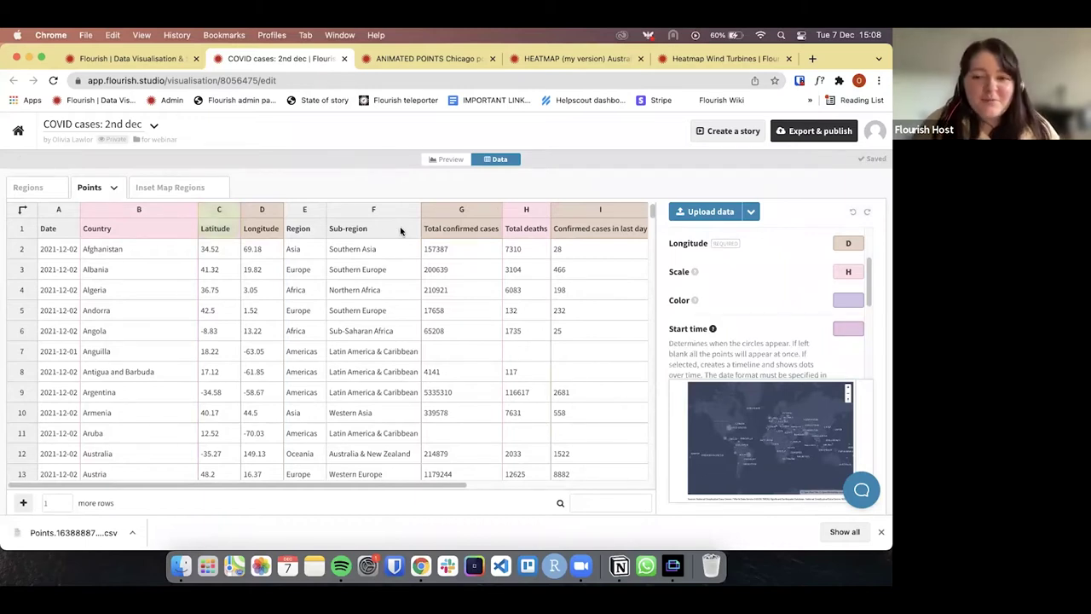
pyautogui.click(453, 160)
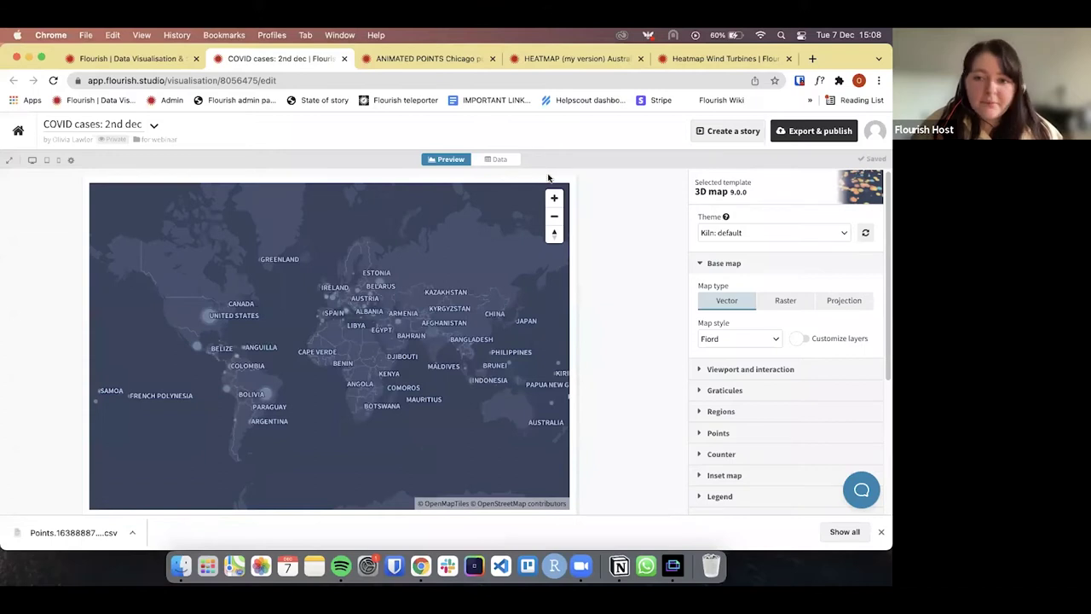
# Review the End time, Animation group and counter column settings for the Points data, including the Animation group help text.
pyautogui.click(499, 159)
pyautogui.scroll(-3, 736, 310)
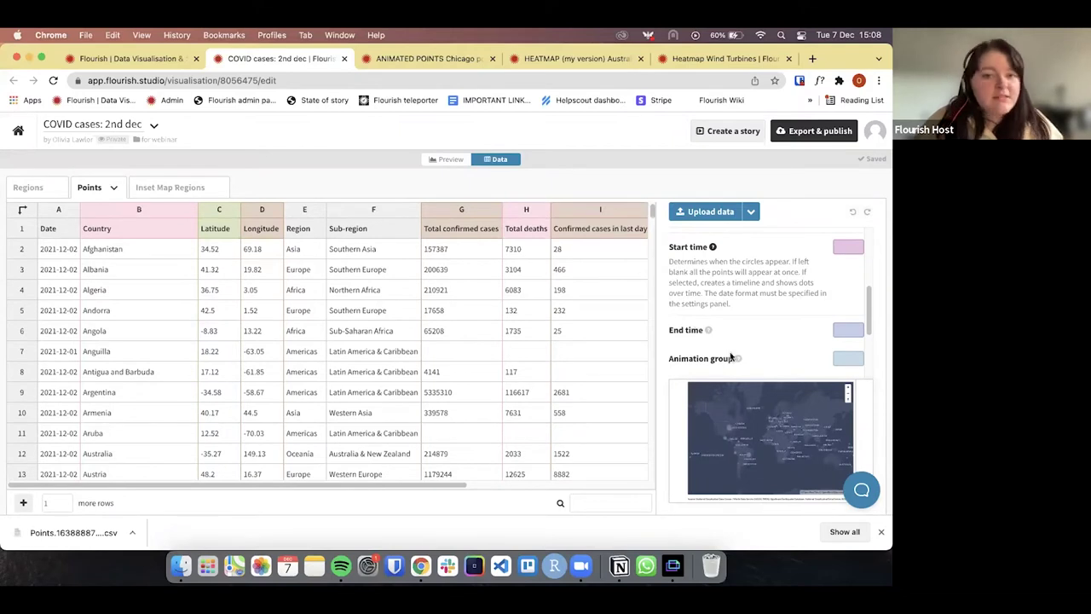
pyautogui.scroll(-1, 763, 362)
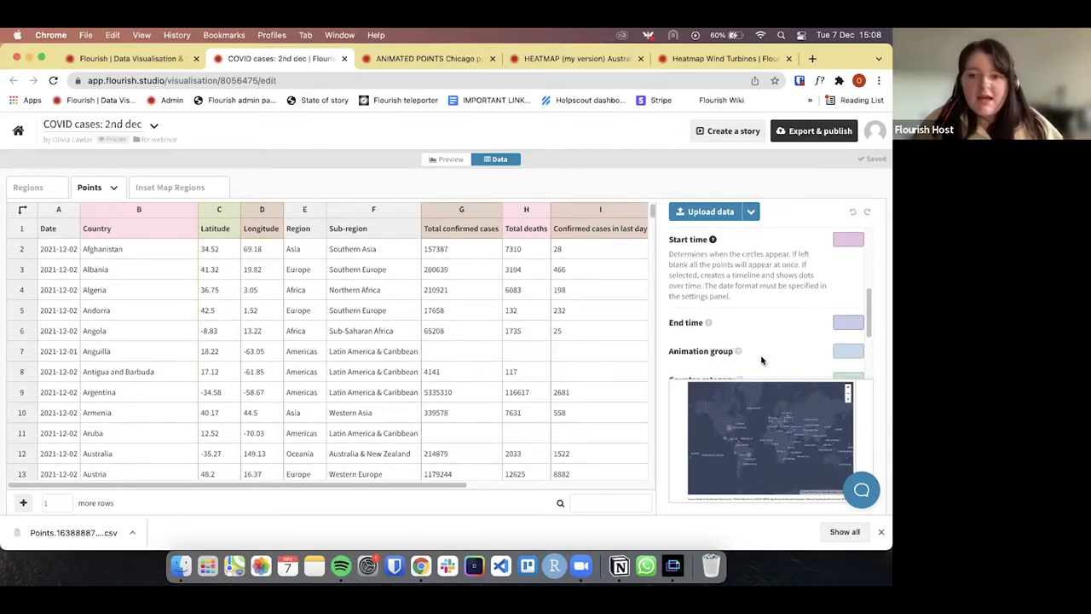
pyautogui.scroll(-3, 758, 358)
pyautogui.moveTo(737, 260)
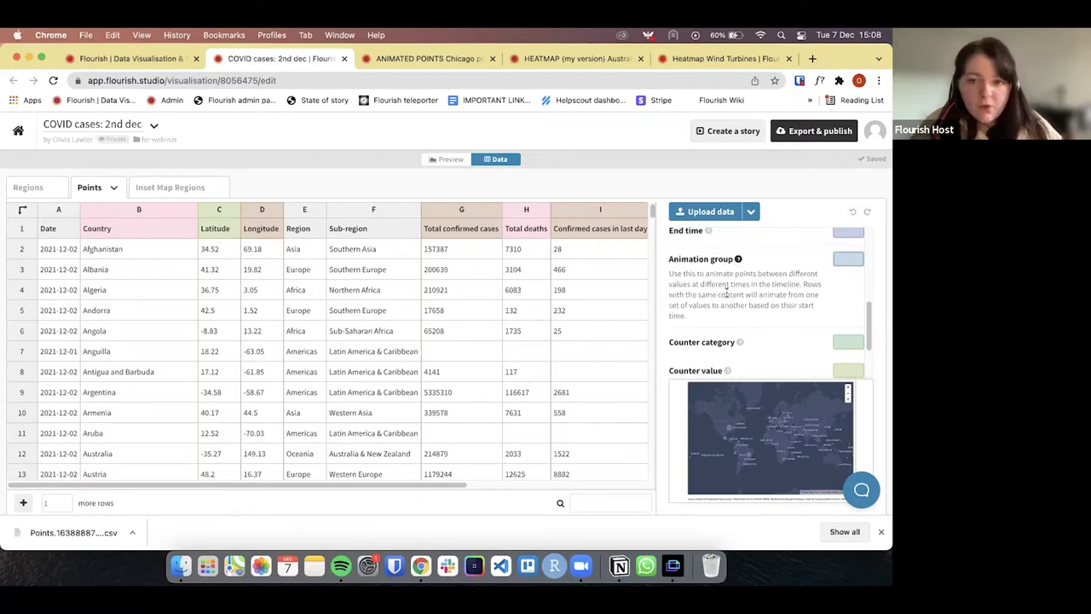
pyautogui.scroll(1, 726, 294)
pyautogui.scroll(-2, 728, 303)
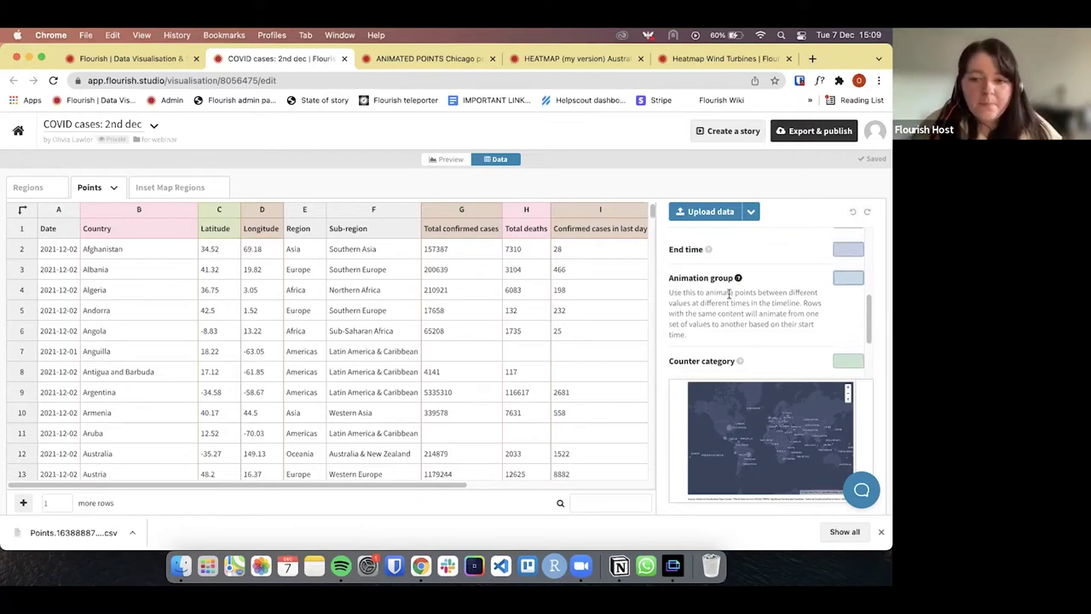
pyautogui.scroll(-1, 731, 313)
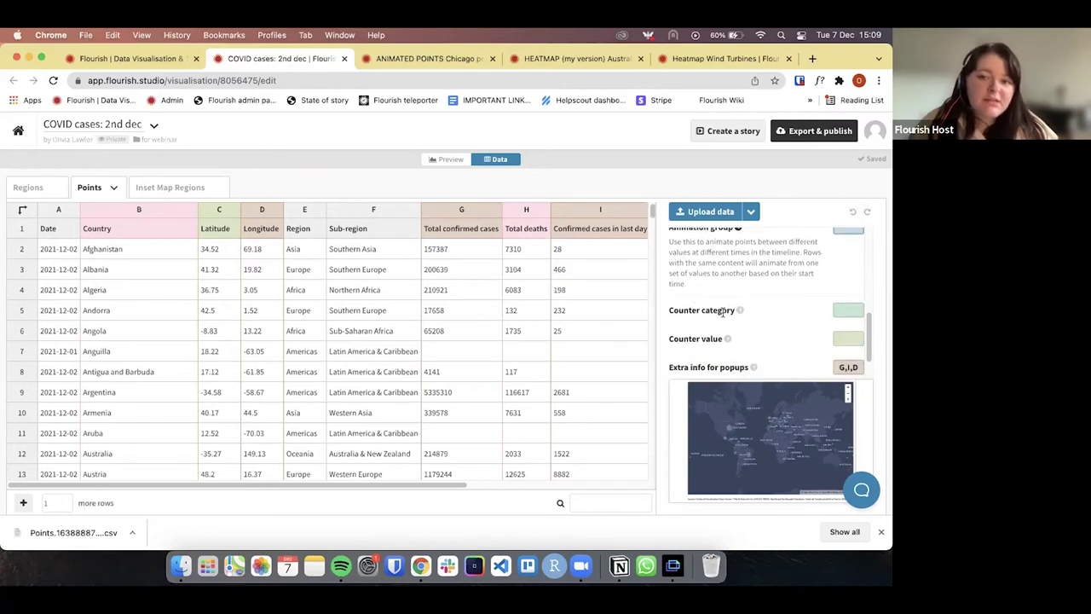
# Compare the Extra info for popups and Label column bindings with individual points on the map preview.
pyautogui.scroll(-3, 697, 347)
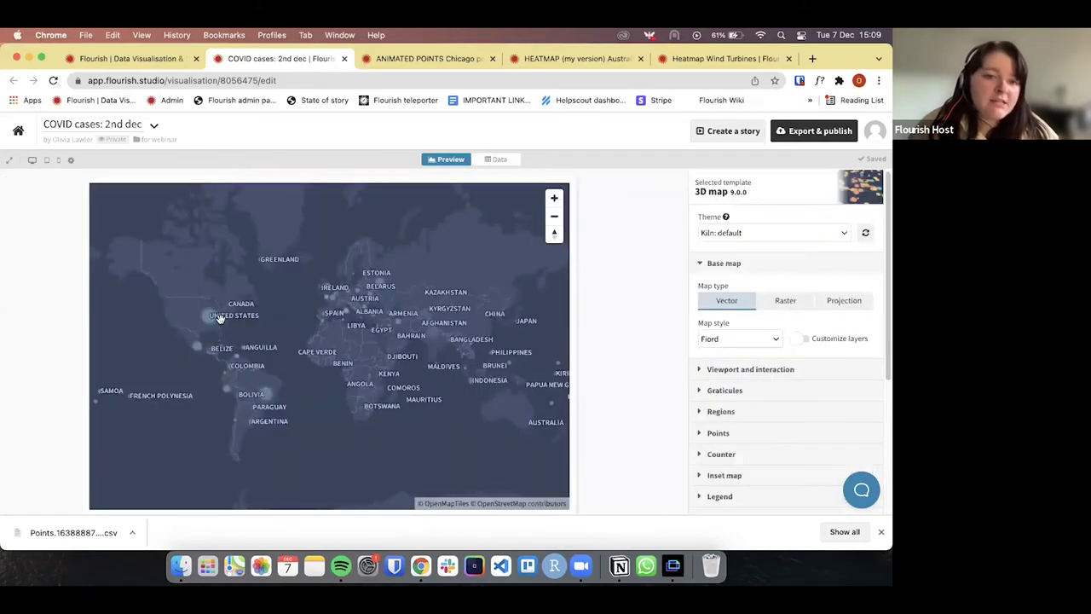
pyautogui.moveTo(204, 311)
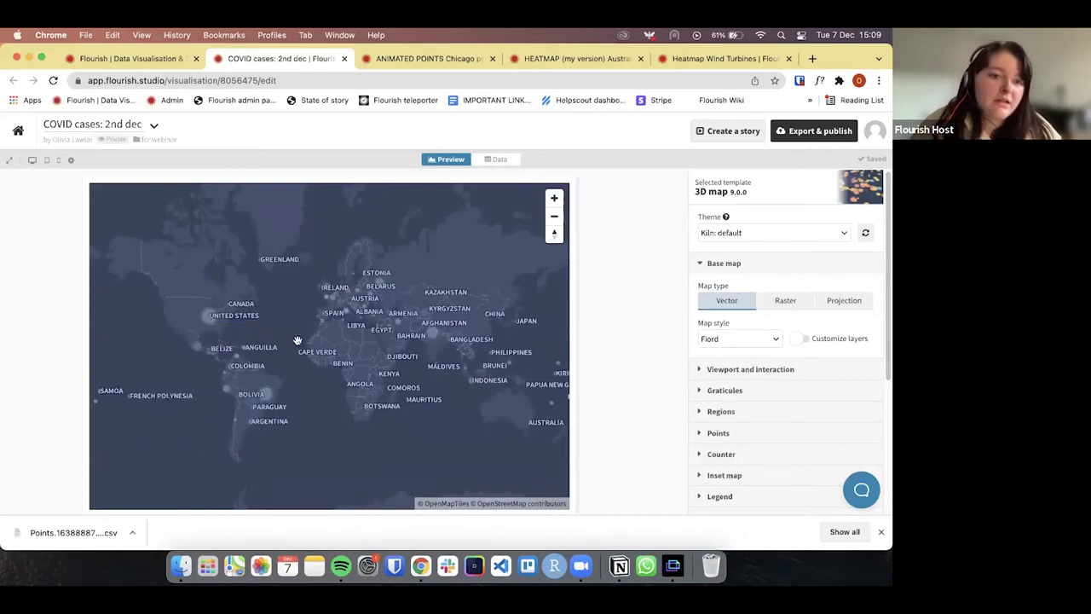
pyautogui.click(503, 159)
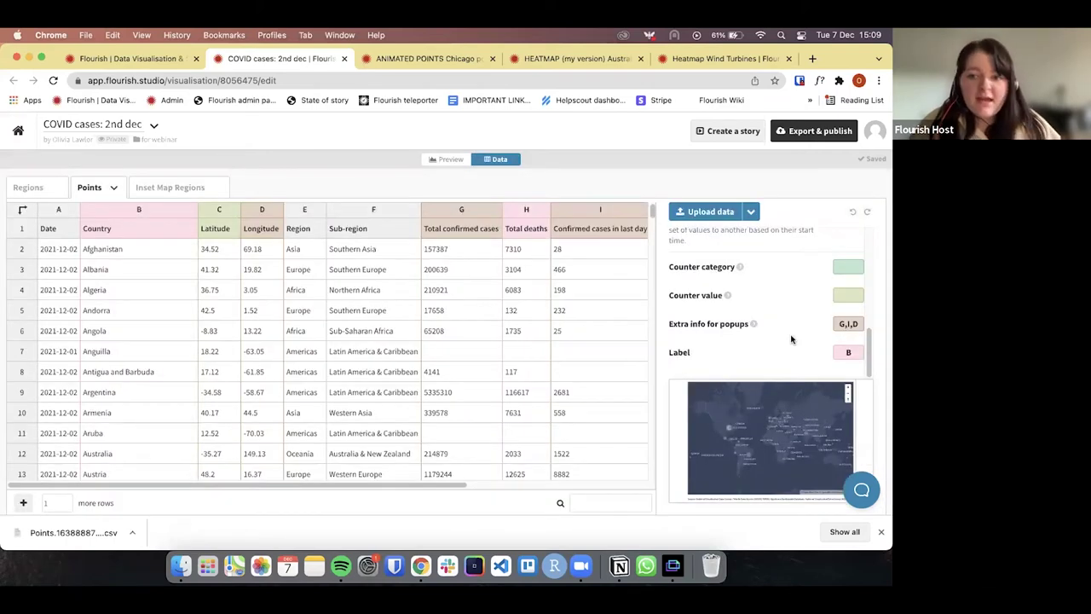
pyautogui.click(444, 160)
pyautogui.moveTo(267, 400)
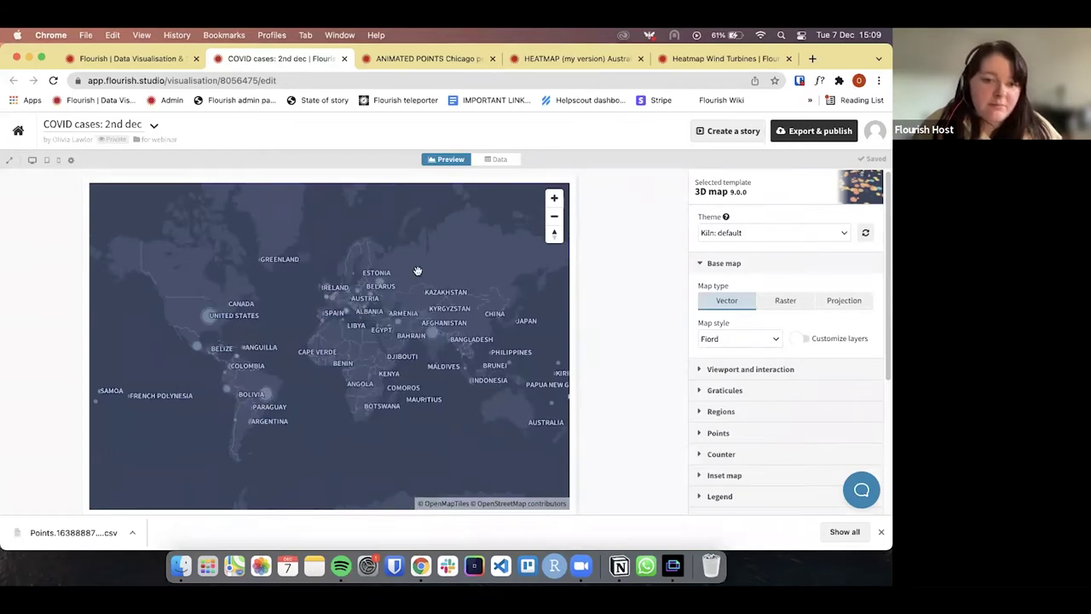
# Review all column bindings of the Points data and inspect the Regions sheet before returning to the map preview.
pyautogui.click(507, 161)
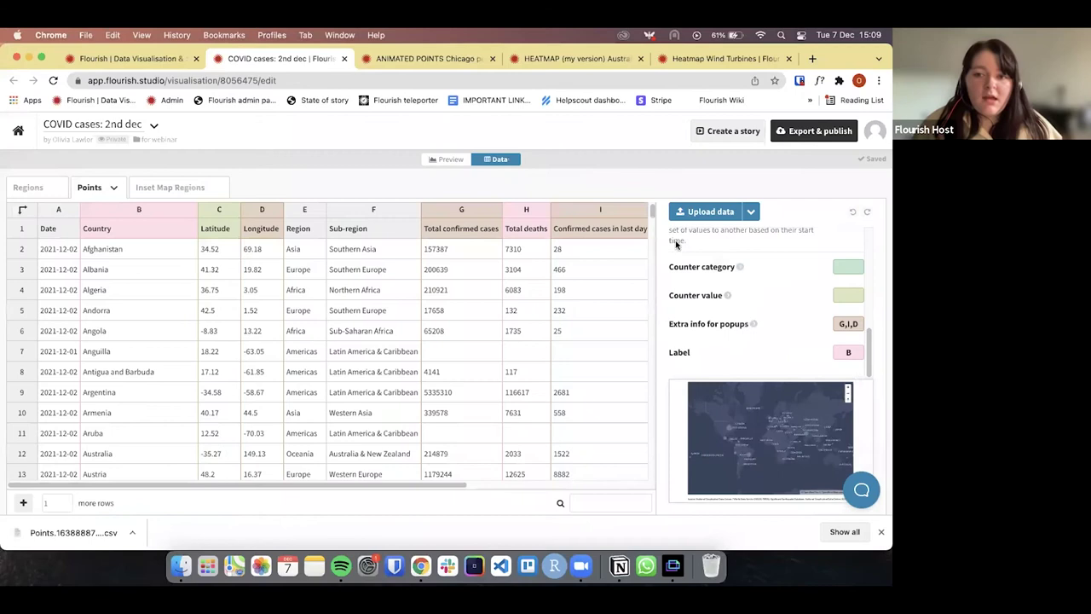
pyautogui.scroll(10, 738, 311)
pyautogui.scroll(-4, 743, 309)
pyautogui.scroll(-2, 743, 311)
pyautogui.scroll(6, 743, 311)
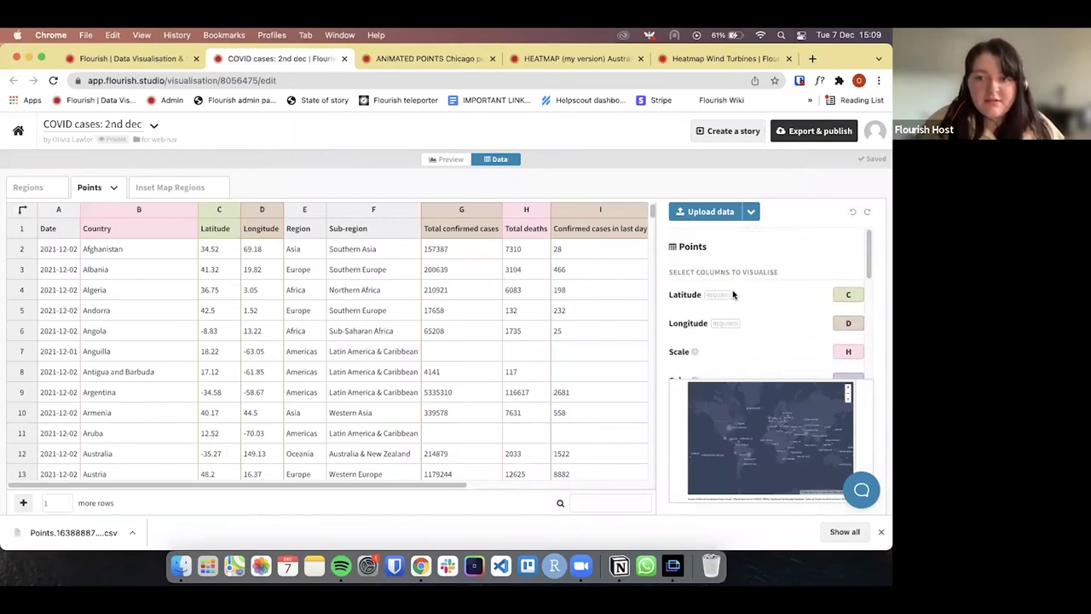
pyautogui.click(31, 189)
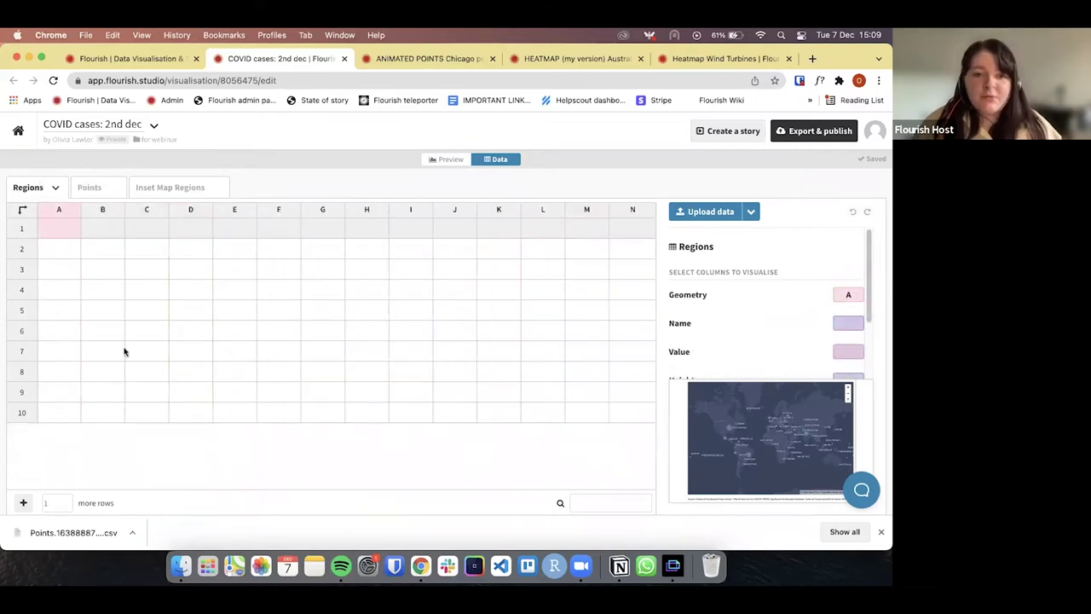
pyautogui.click(460, 161)
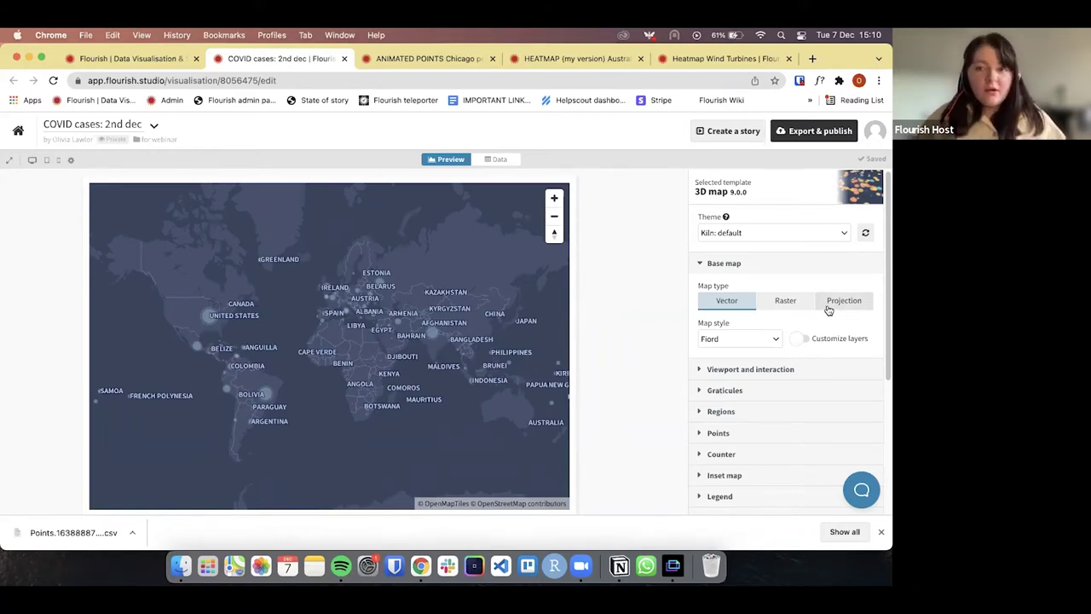
# Try the Flourish Light and Flourish Dark map styles on the vector base map.
pyautogui.click(771, 332)
pyautogui.scroll(-2, 752, 441)
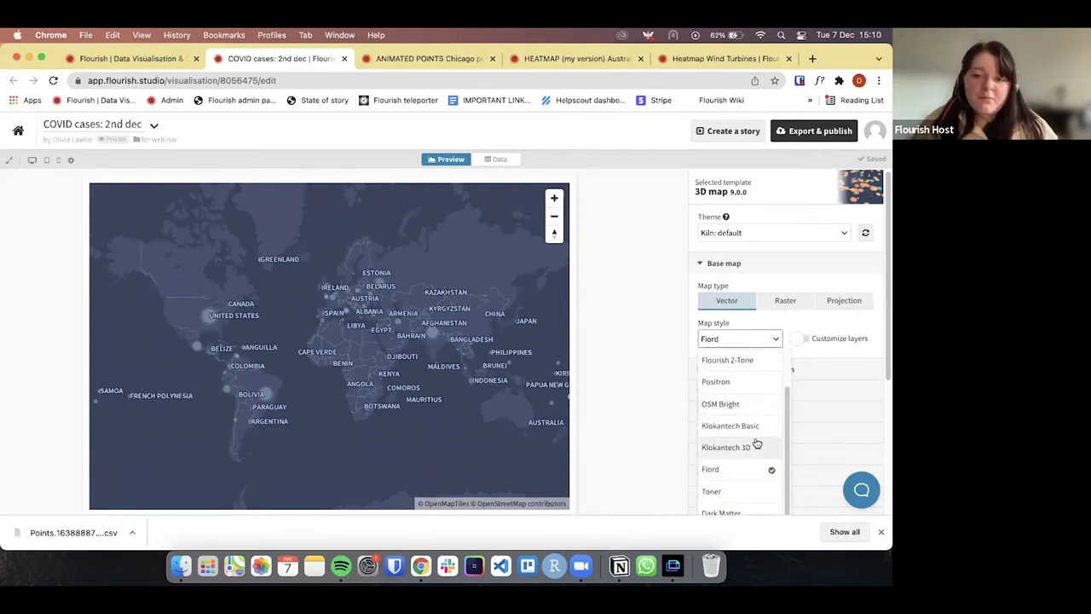
pyautogui.scroll(-1, 755, 431)
pyautogui.scroll(1, 754, 376)
pyautogui.click(756, 324)
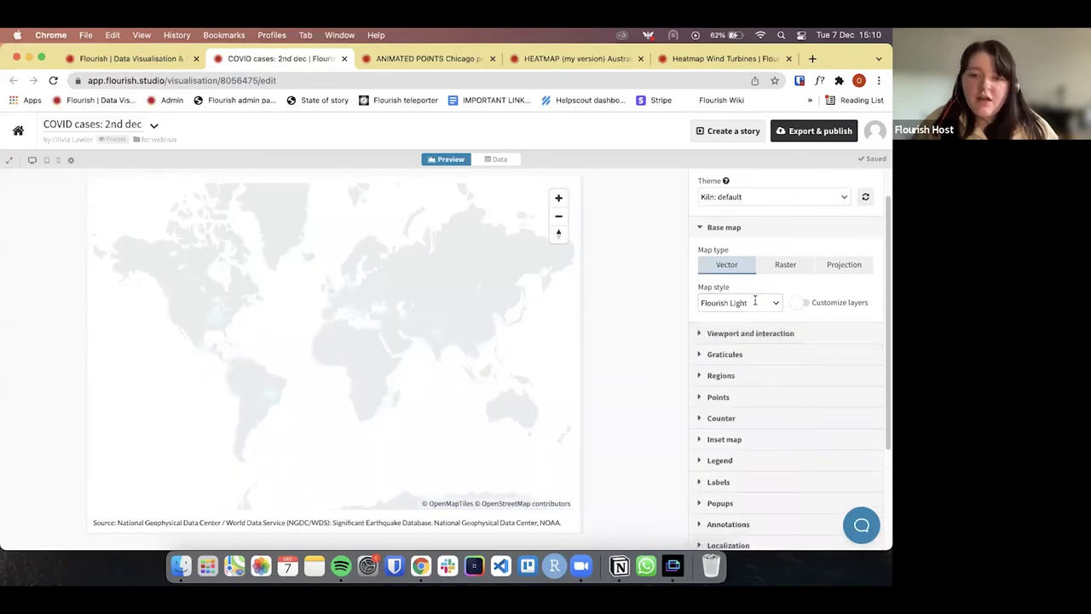
pyautogui.click(754, 303)
pyautogui.click(745, 349)
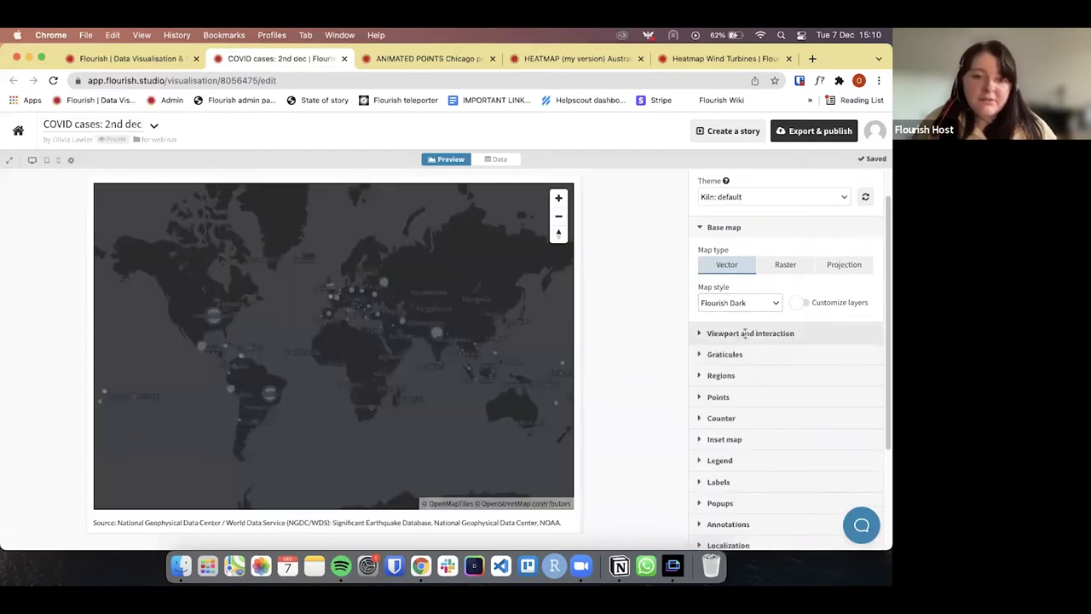
# Try the Positron, Flourish 2-Tone and Klokantech 3D map styles on the base map.
pyautogui.click(768, 300)
pyautogui.click(733, 385)
pyautogui.click(769, 300)
pyautogui.click(738, 365)
pyautogui.click(738, 303)
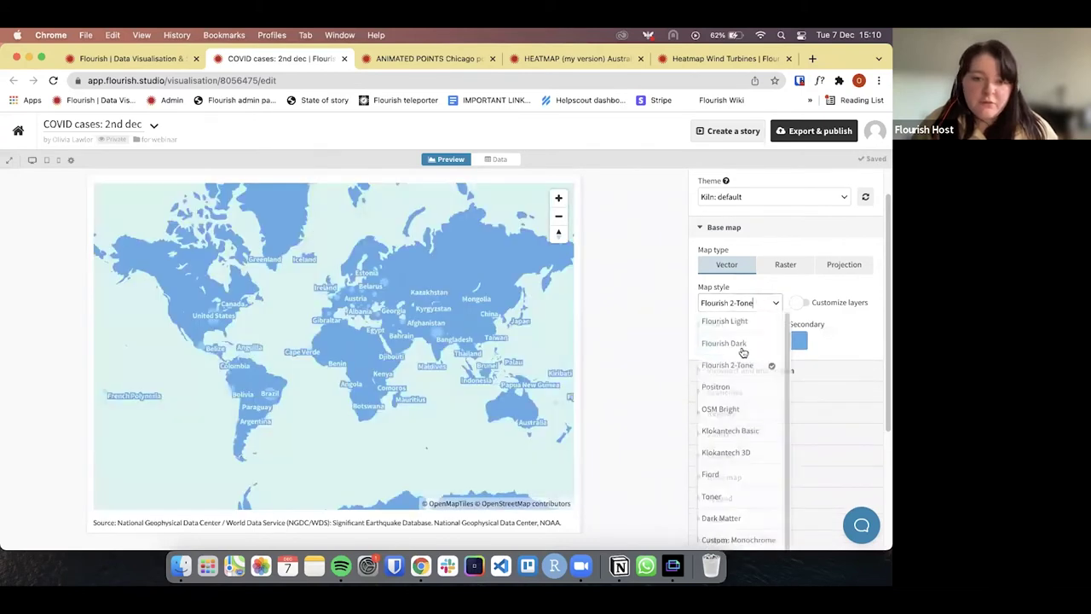
pyautogui.click(726, 451)
# Try the Custom: Palette and Custom: JSON map styles on the base map.
pyautogui.click(740, 302)
pyautogui.scroll(-1, 727, 426)
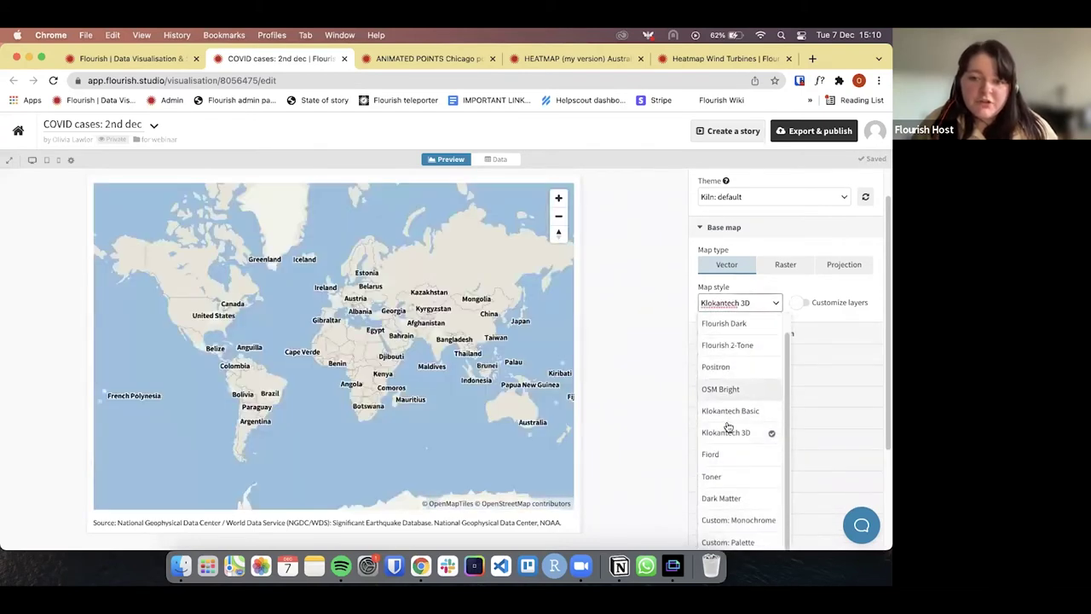
pyautogui.scroll(-3, 728, 426)
pyautogui.click(736, 448)
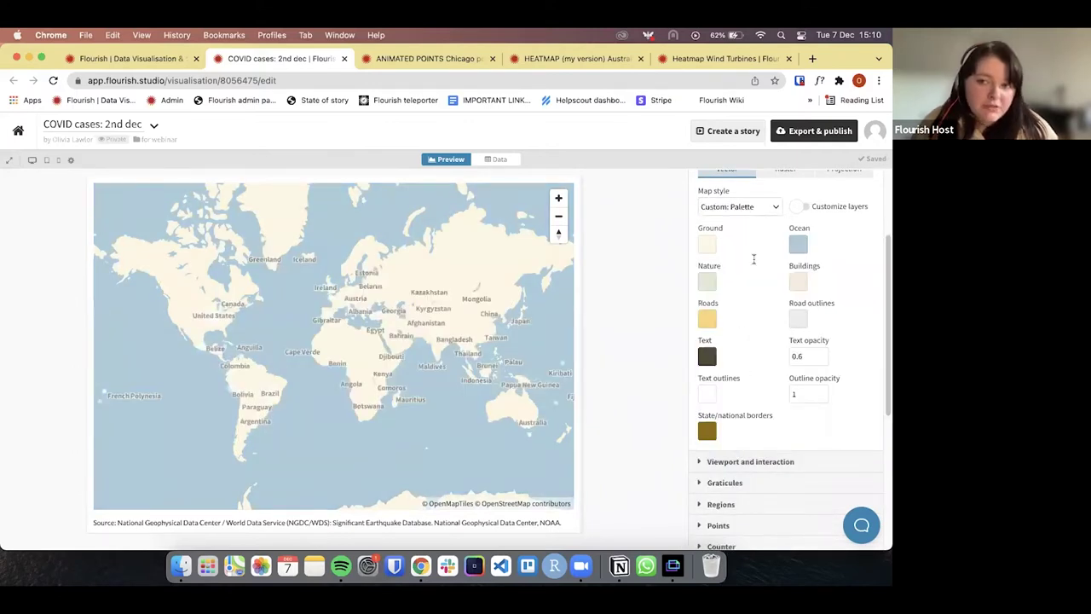
pyautogui.click(762, 211)
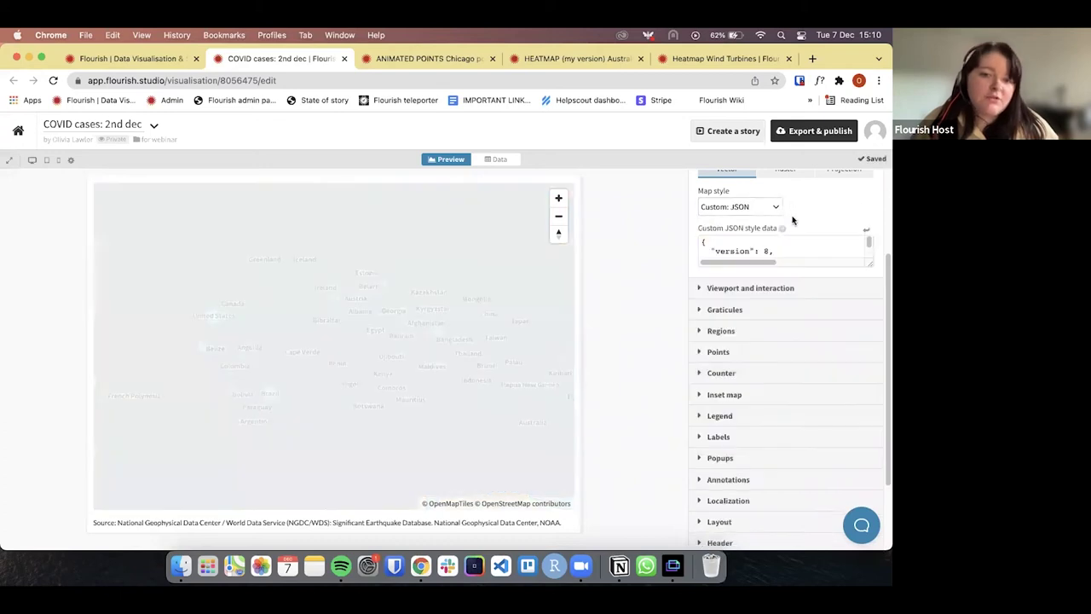
# Try the Flourish Light, Flourish Dark, Positron and OSM Bright map styles one after another on the base map.
pyautogui.click(771, 199)
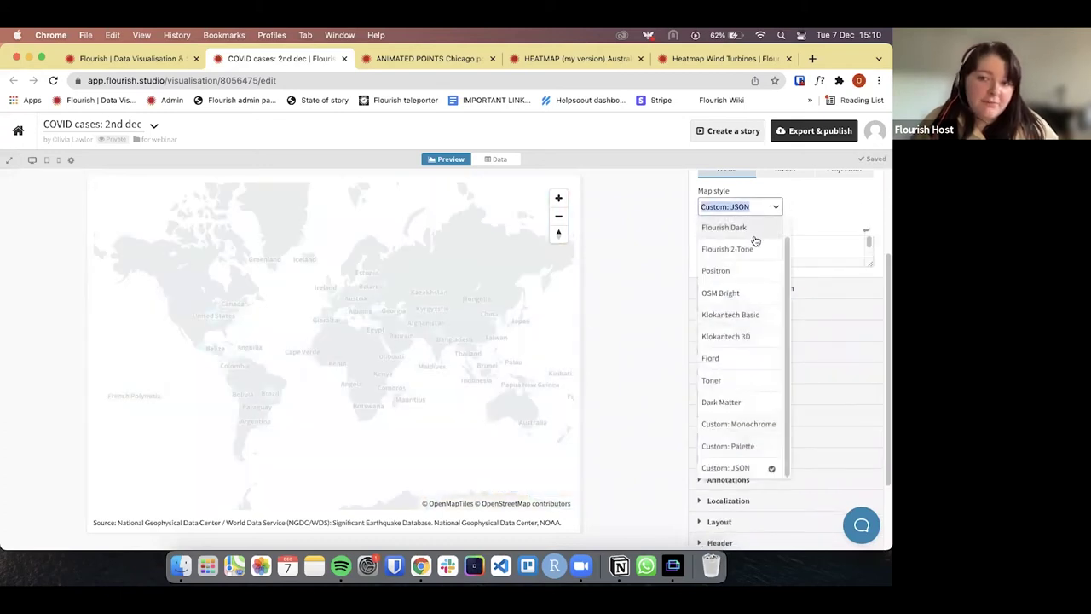
pyautogui.click(752, 229)
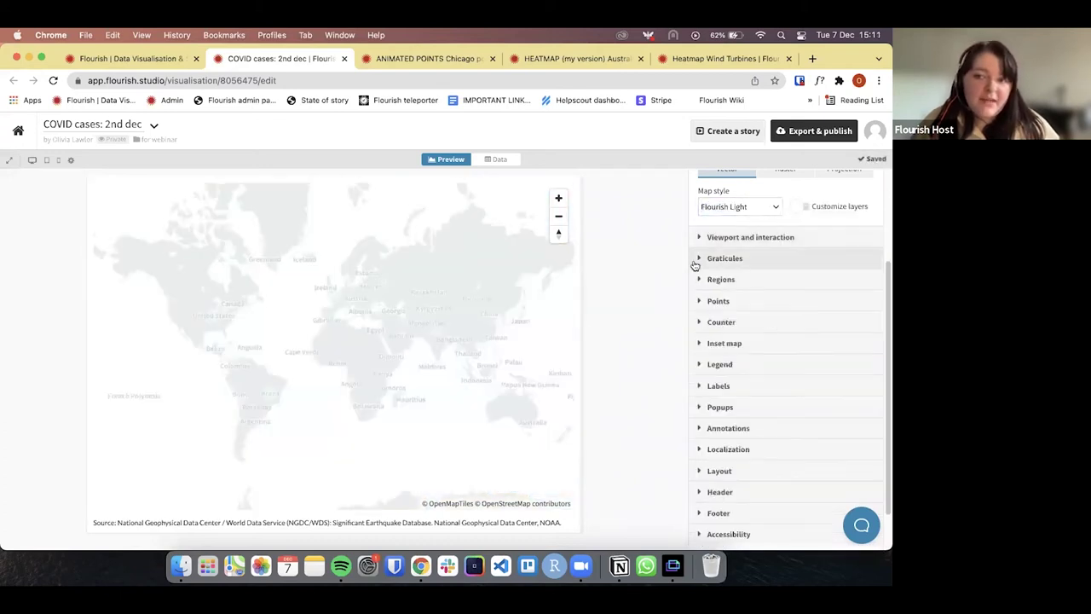
pyautogui.click(775, 212)
pyautogui.click(753, 248)
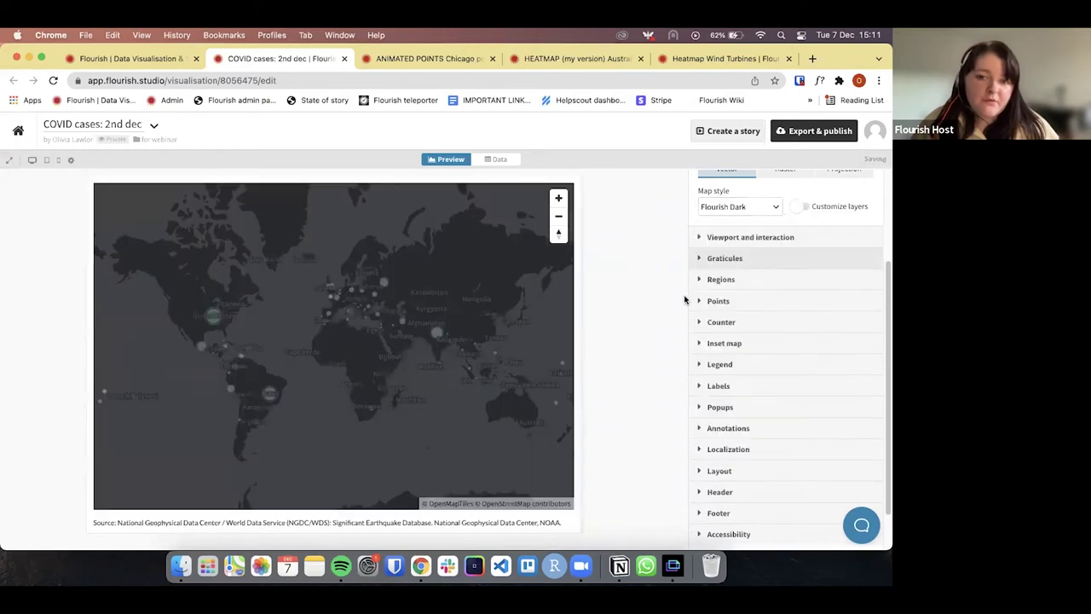
pyautogui.click(746, 206)
pyautogui.click(731, 292)
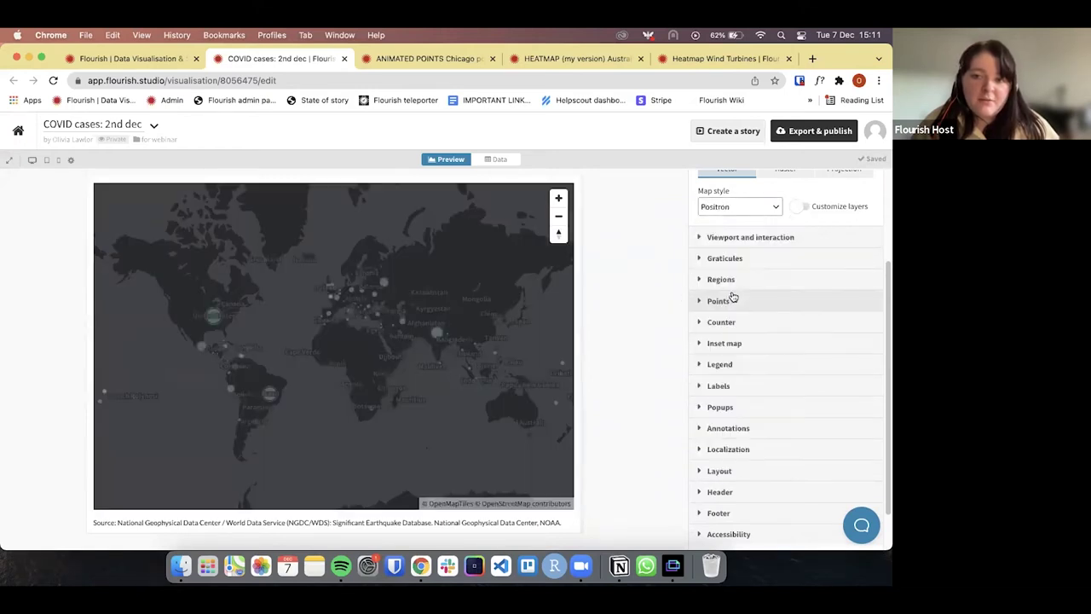
pyautogui.click(742, 208)
pyautogui.click(720, 313)
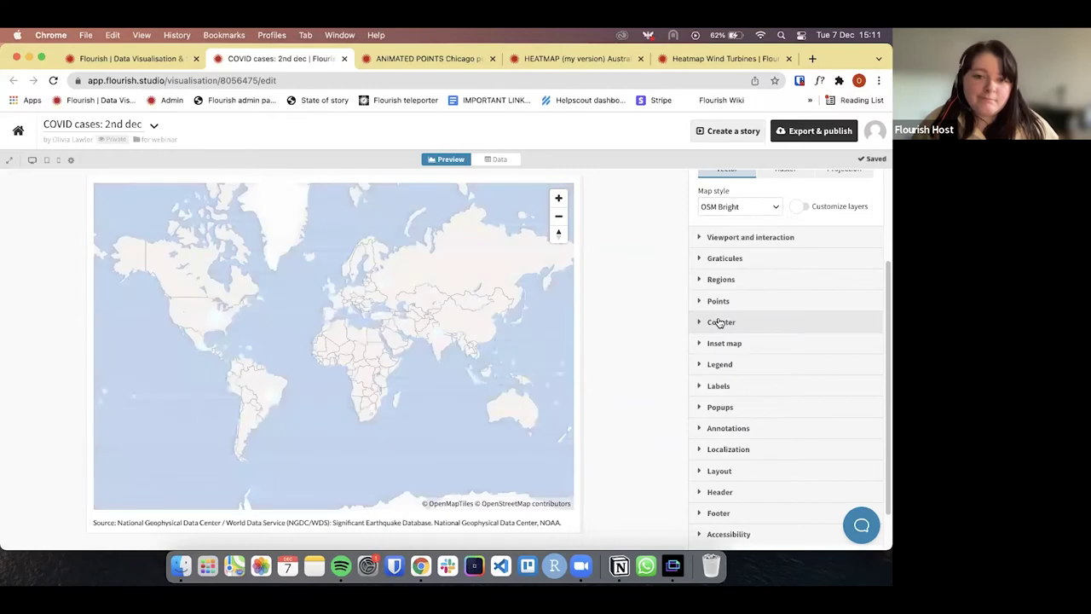
# Set the base map style back to Fiord.
pyautogui.click(742, 206)
pyautogui.click(720, 377)
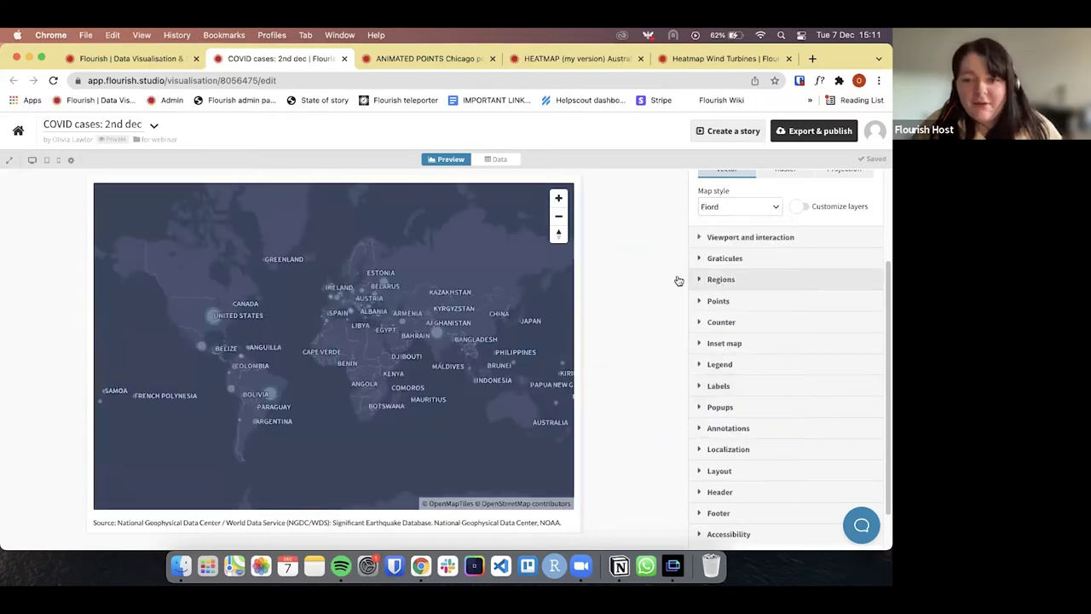
pyautogui.scroll(3, 712, 278)
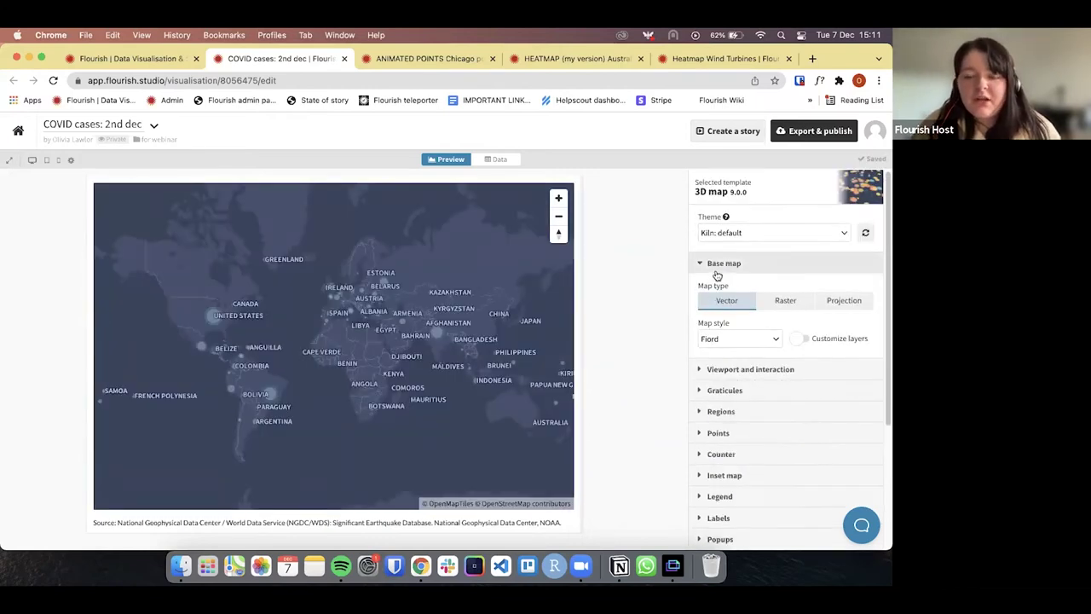
# Collapse the base map settings and open the Points settings.
pyautogui.click(714, 271)
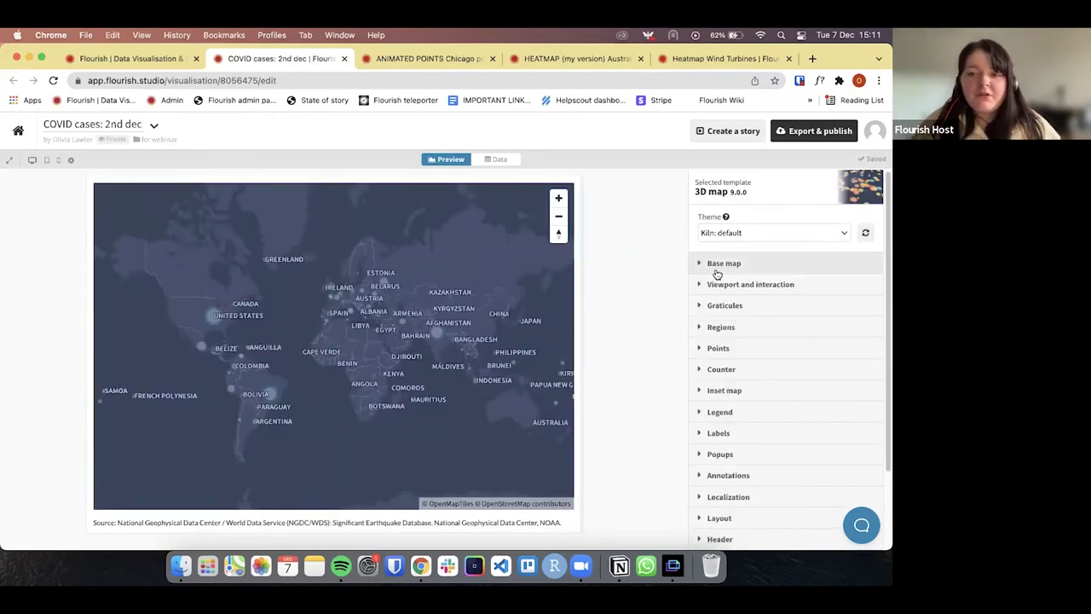
pyautogui.click(725, 350)
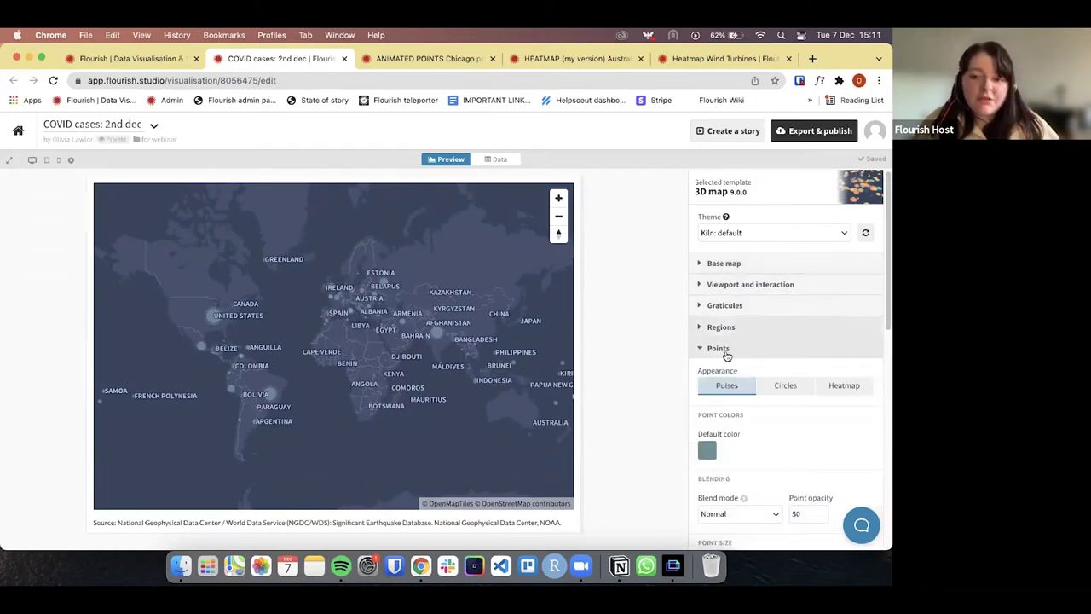
pyautogui.scroll(-1, 717, 371)
pyautogui.scroll(-2, 717, 372)
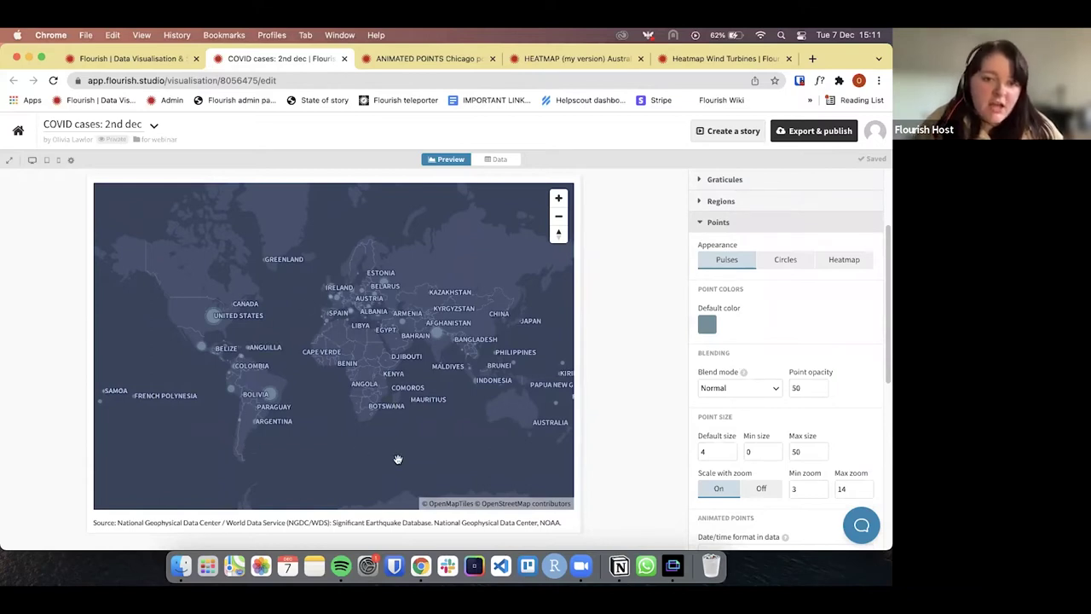
# Try the Circles and Heatmap appearances for the points and return the appearance to Pulses.
pyautogui.click(785, 259)
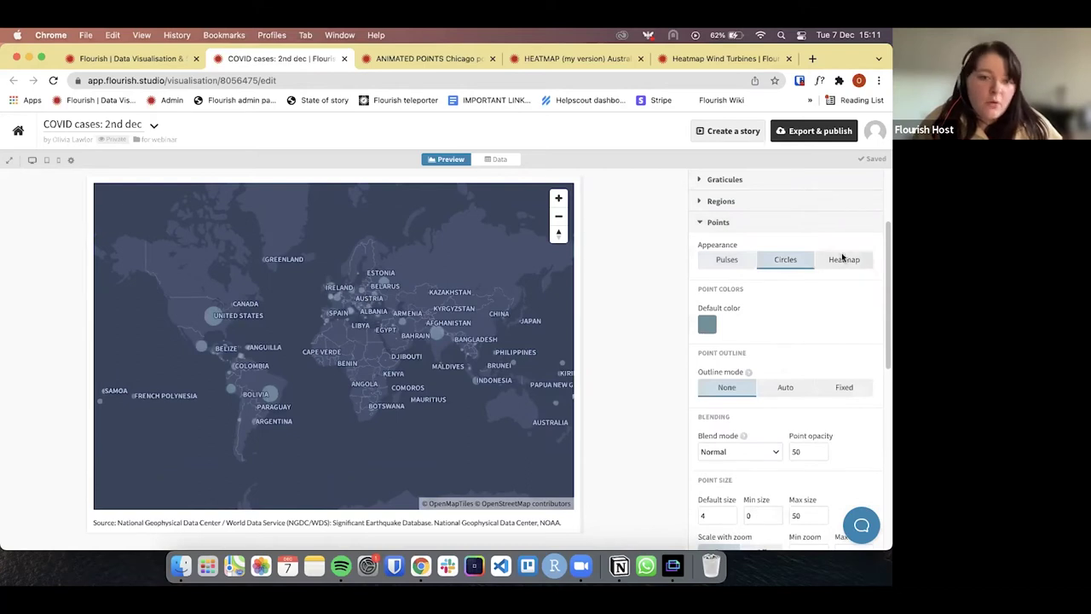
pyautogui.click(842, 259)
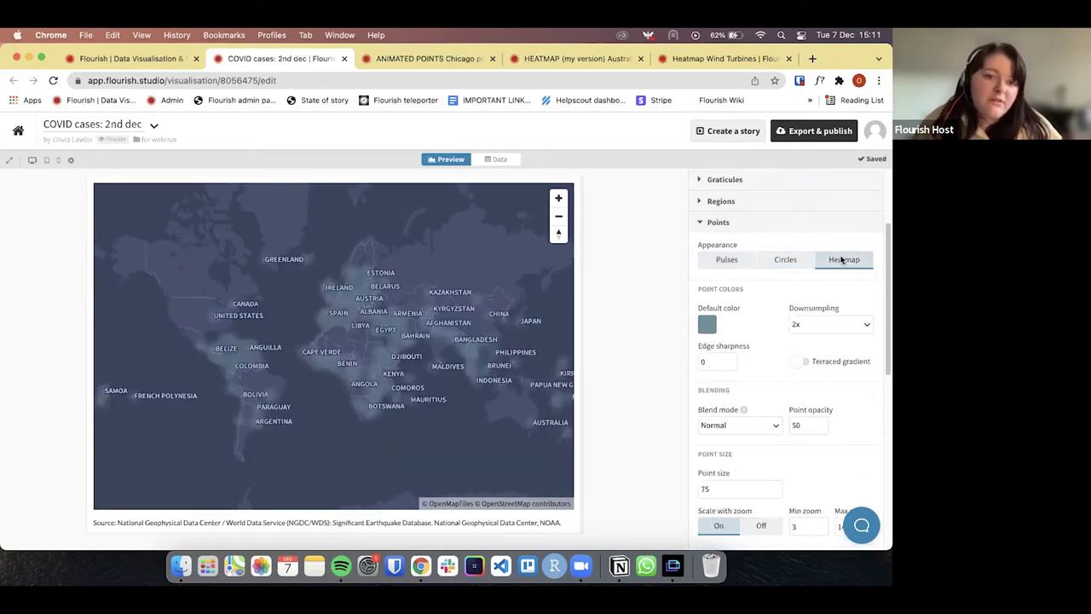
pyautogui.click(796, 261)
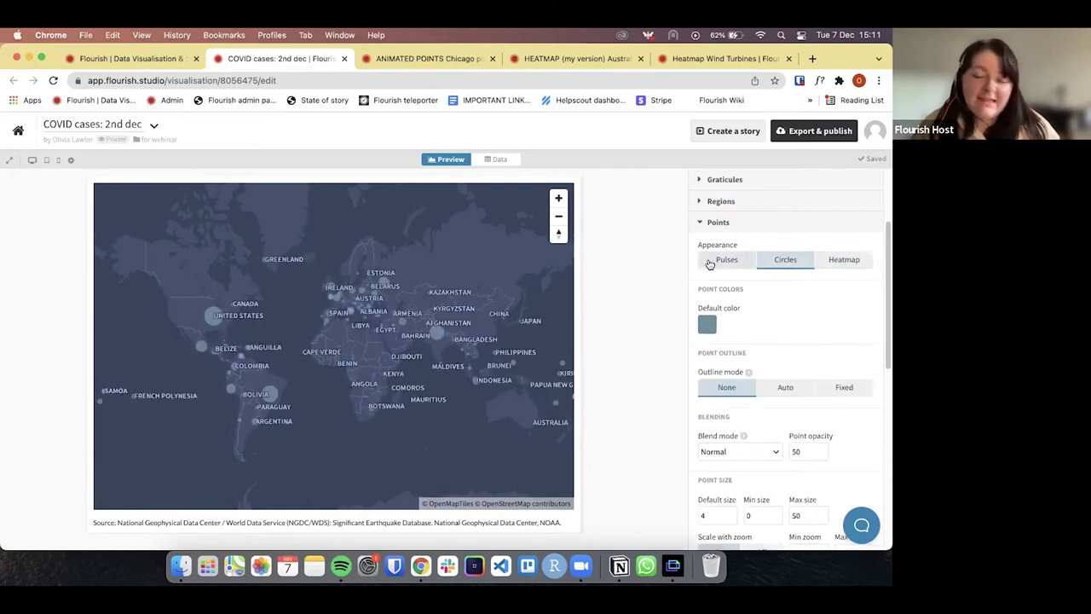
pyautogui.click(720, 261)
pyautogui.click(771, 260)
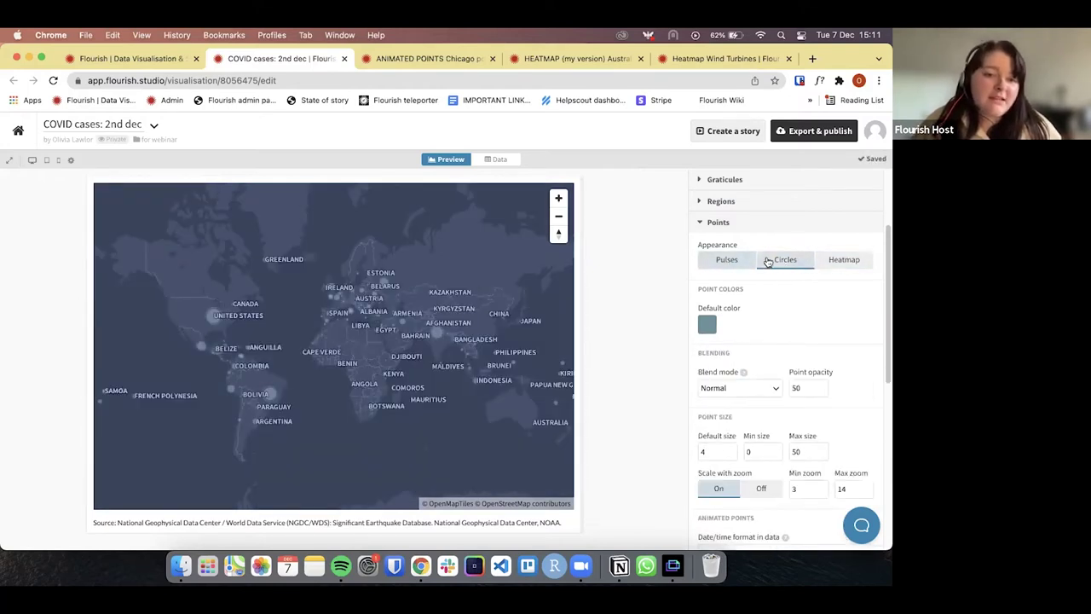
pyautogui.click(730, 259)
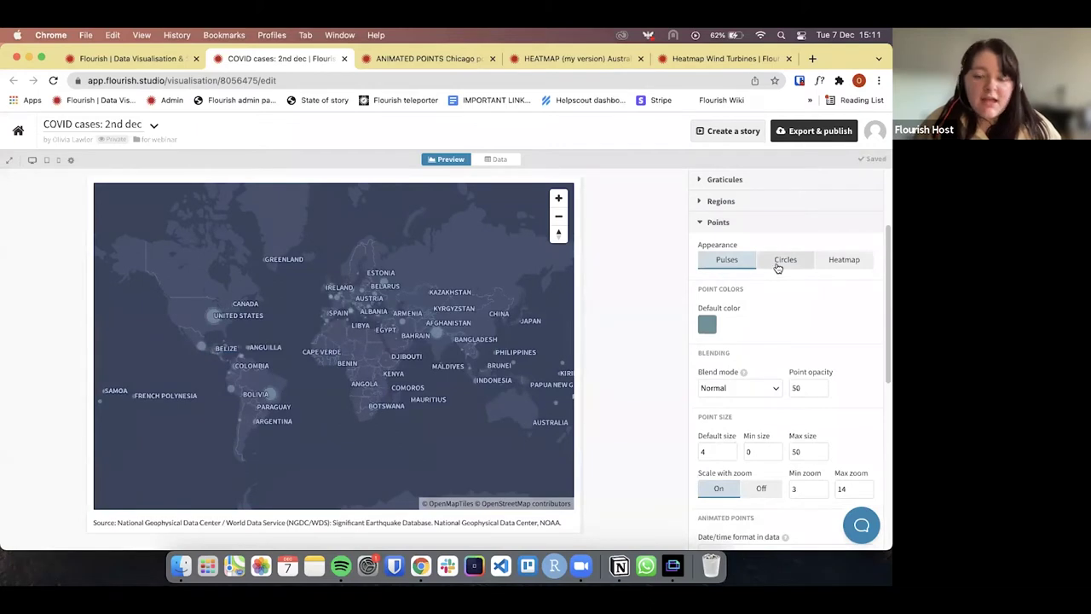
# Change the default point color to a soft red.
pyautogui.scroll(-1, 744, 348)
pyautogui.click(707, 294)
pyautogui.moveTo(656, 435); pyautogui.dragTo(658, 397)
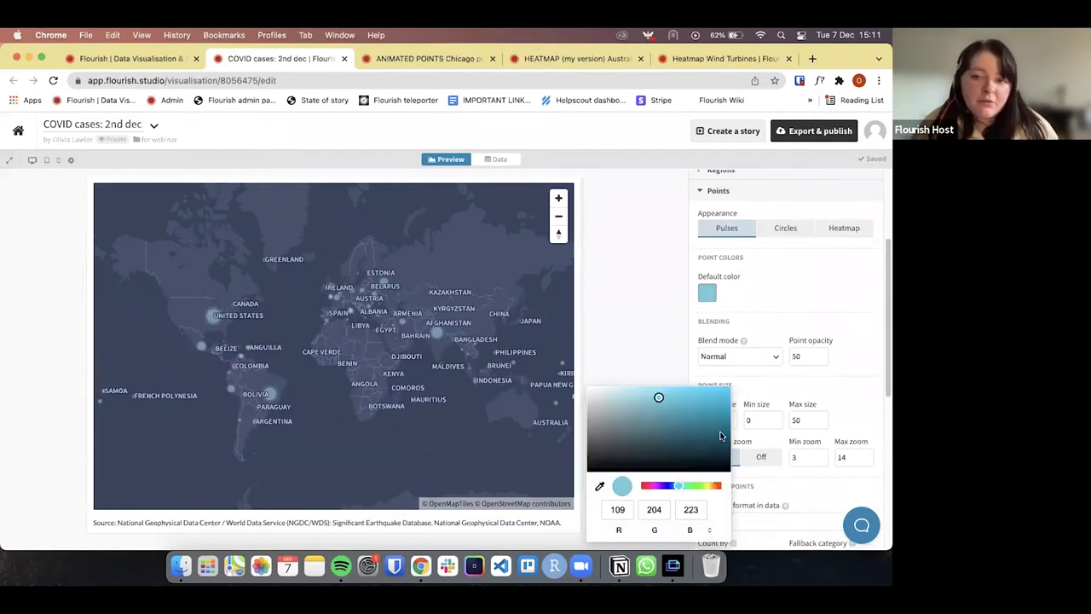
pyautogui.click(712, 484)
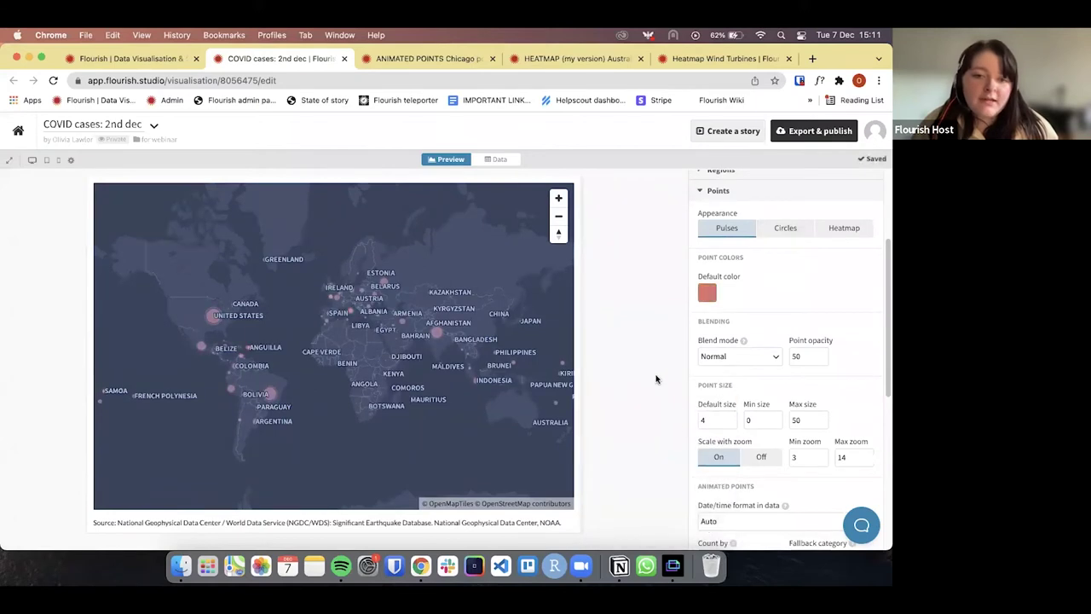
# Compare the Additive and Subtractive blend modes on the points and set the blend mode back to Normal.
pyautogui.click(767, 358)
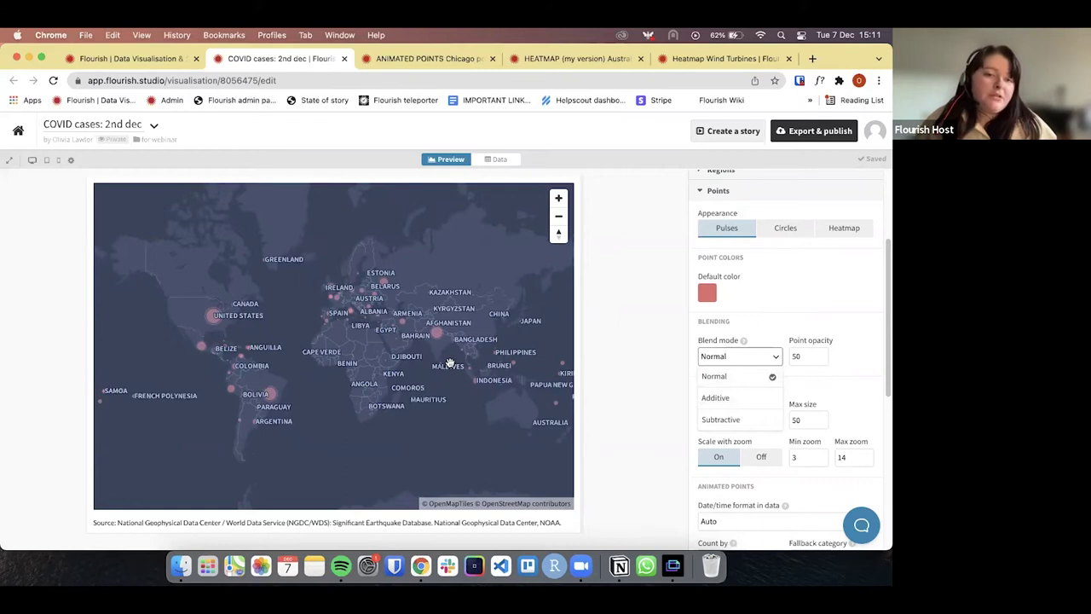
pyautogui.click(726, 405)
pyautogui.click(733, 356)
pyautogui.click(720, 418)
pyautogui.moveTo(215, 317)
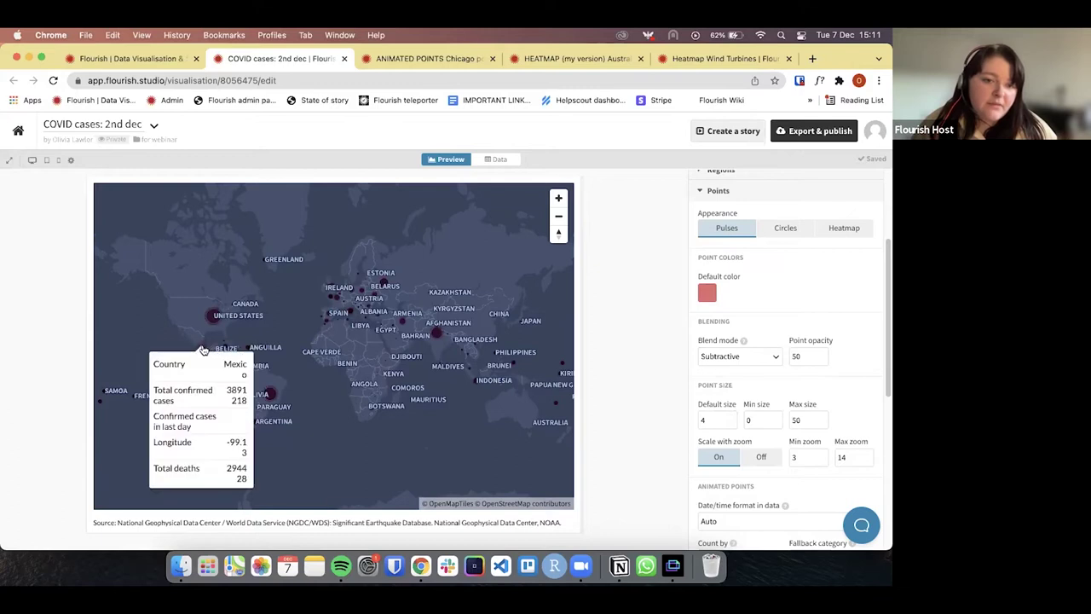
pyautogui.click(738, 357)
pyautogui.click(719, 398)
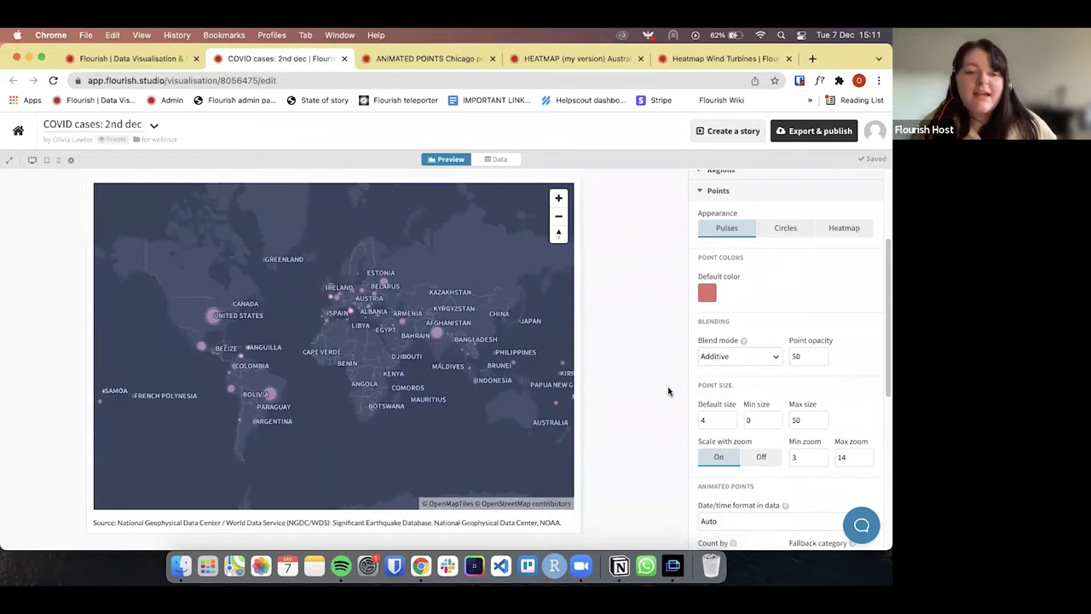
pyautogui.click(714, 358)
pyautogui.click(720, 419)
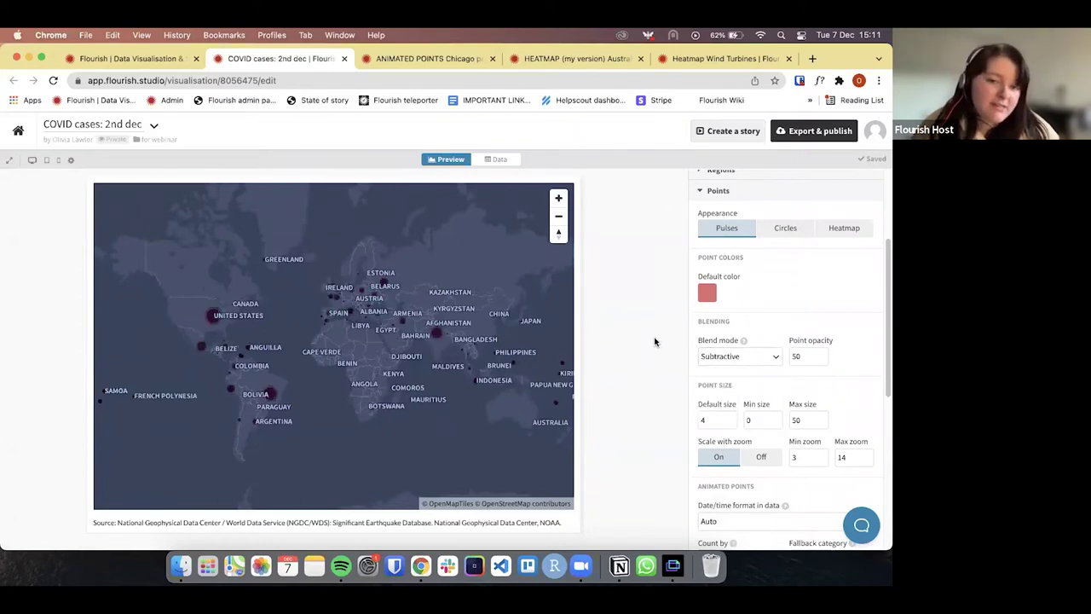
pyautogui.click(738, 358)
pyautogui.click(719, 398)
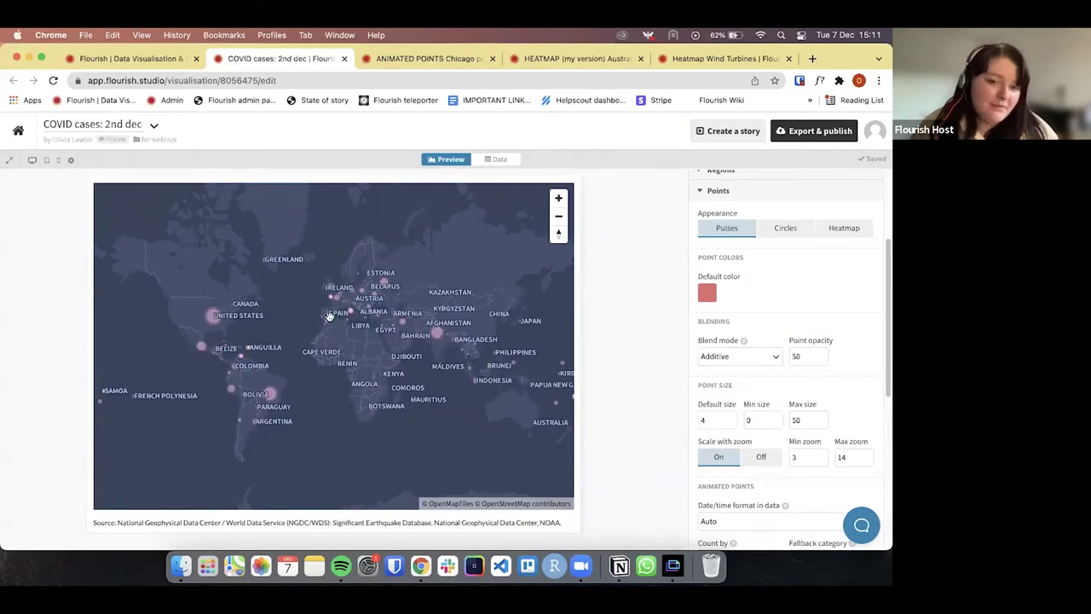
pyautogui.click(749, 356)
pyautogui.click(719, 377)
# Try a maximum point size of 80 and a minimum point size of 30.
pyautogui.scroll(-1, 713, 437)
pyautogui.scroll(-3, 713, 437)
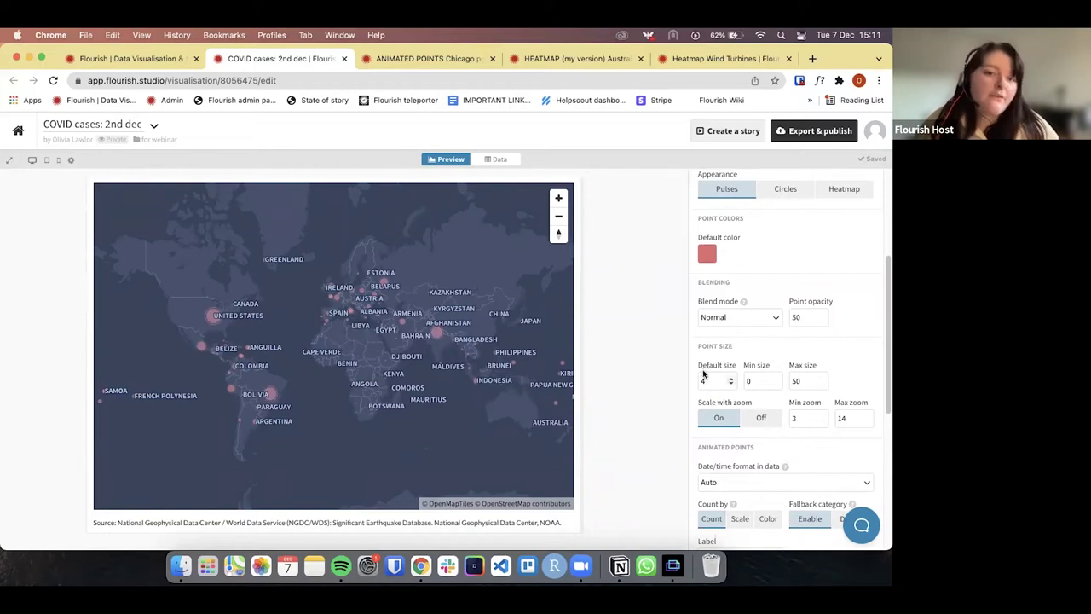
pyautogui.doubleClick(811, 380)
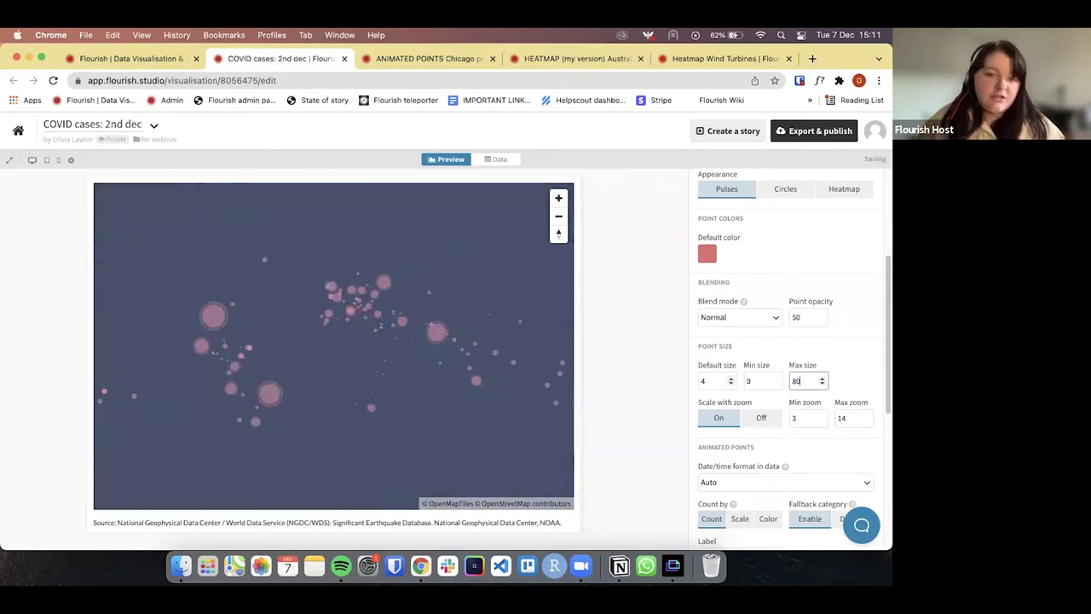
pyautogui.click(765, 382)
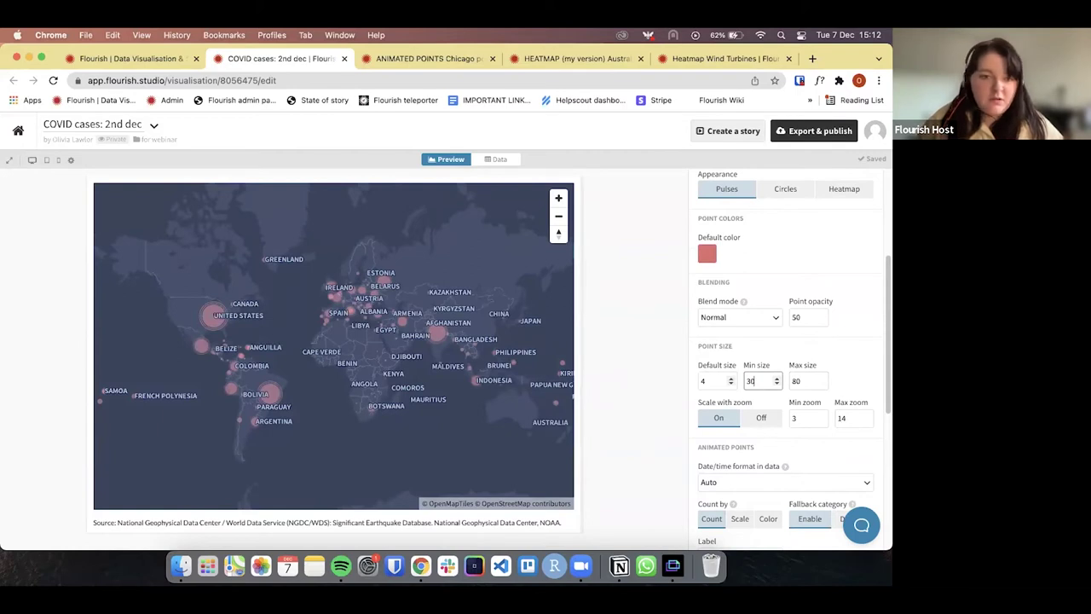
# Reset the minimum point size to 0 and, after trying a maximum of 30, set the maximum to 50.
pyautogui.press('BackSpace')
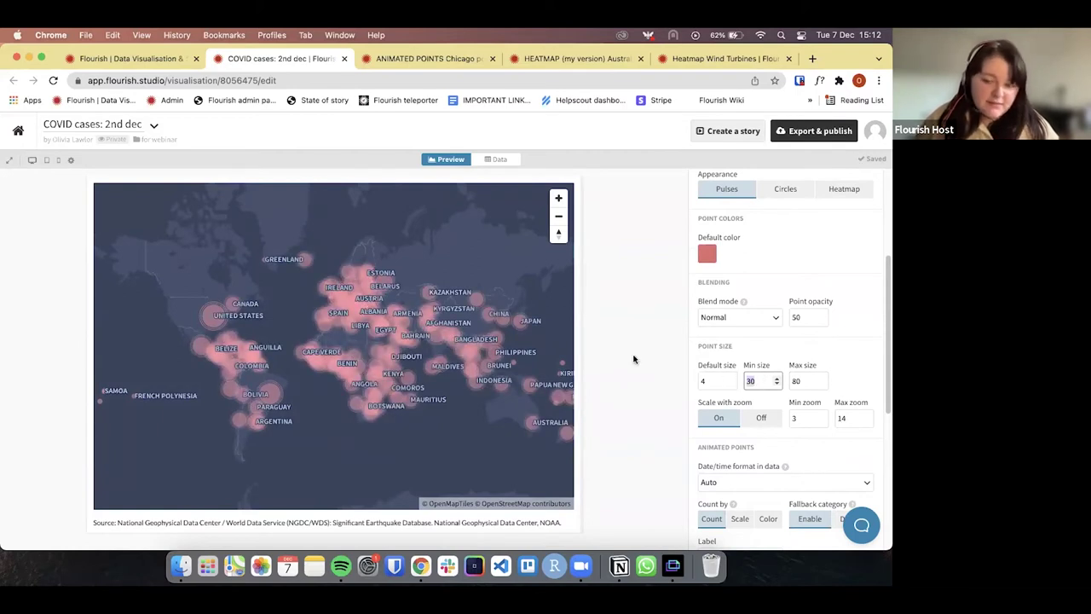
pyautogui.press('Tab')
pyautogui.write('30')
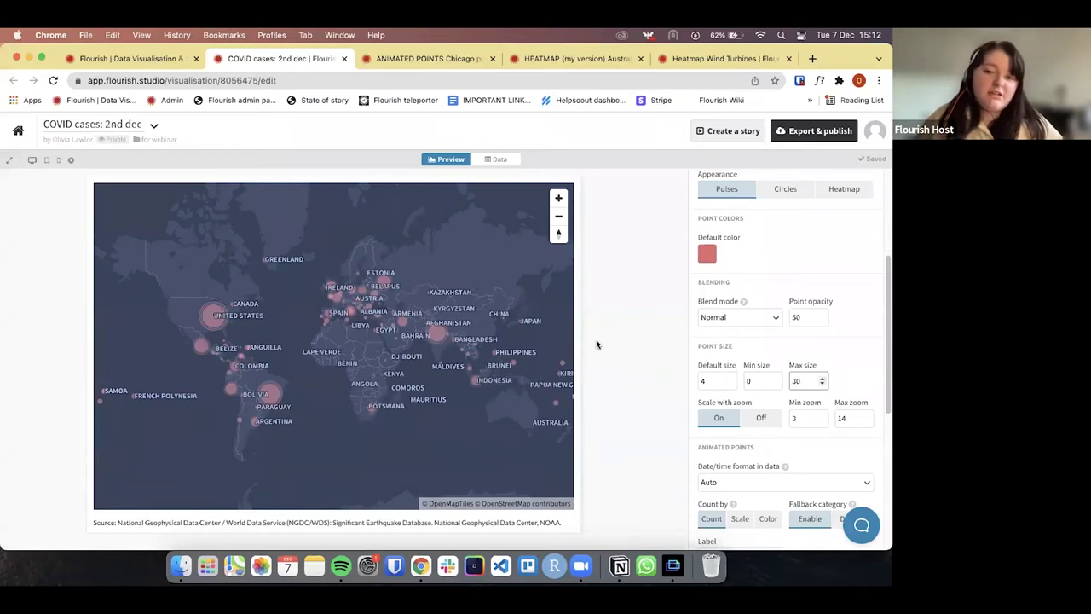
pyautogui.click(646, 346)
pyautogui.doubleClick(803, 381)
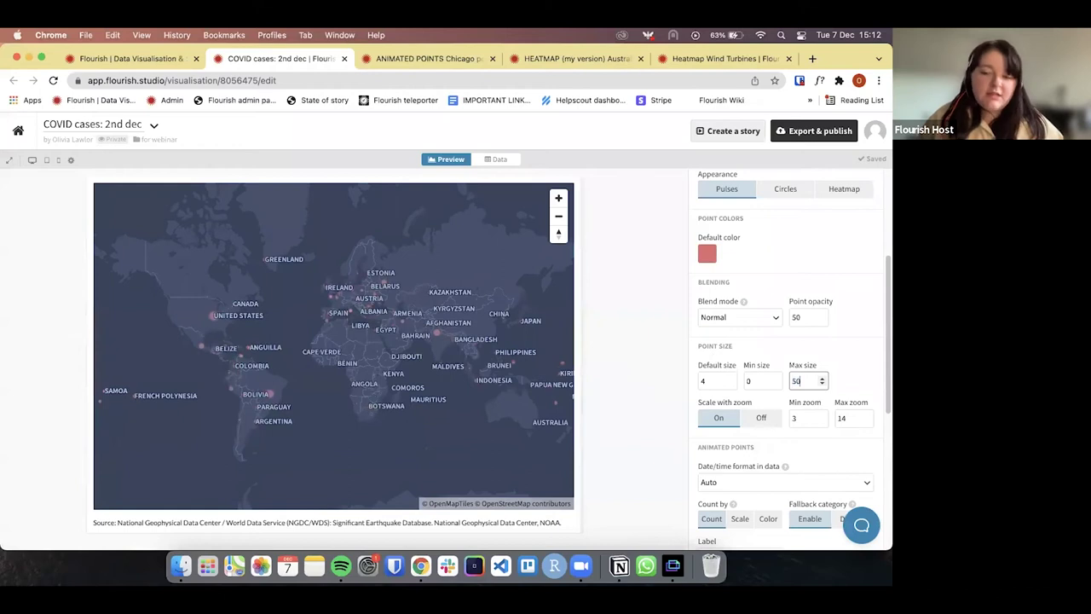
pyautogui.click(631, 327)
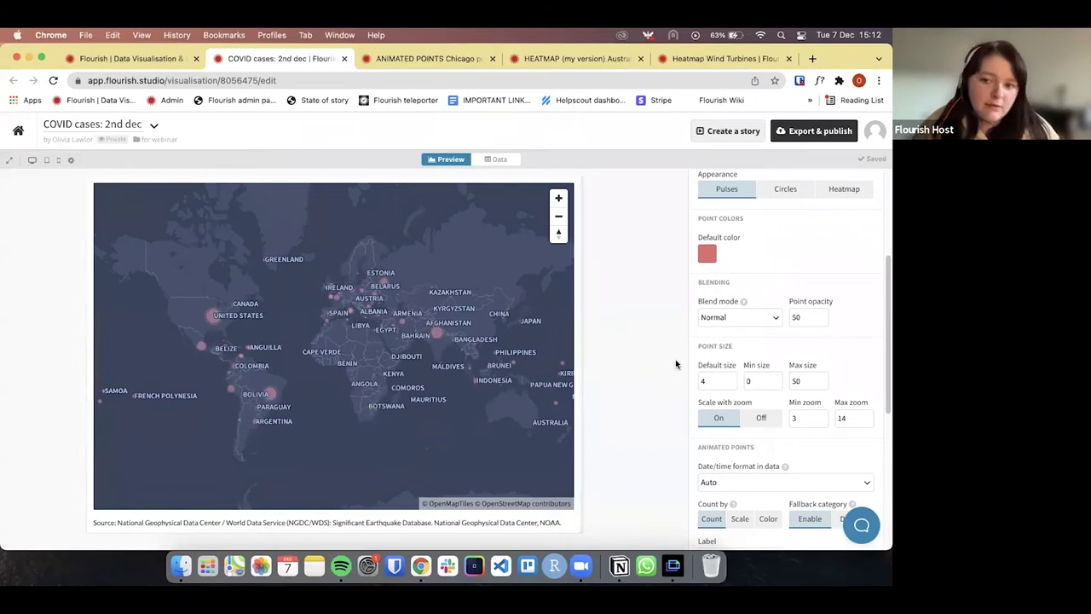
# Try the points near the United States with Scale with zoom turned off and turn it back on.
pyautogui.scroll(-2, 799, 464)
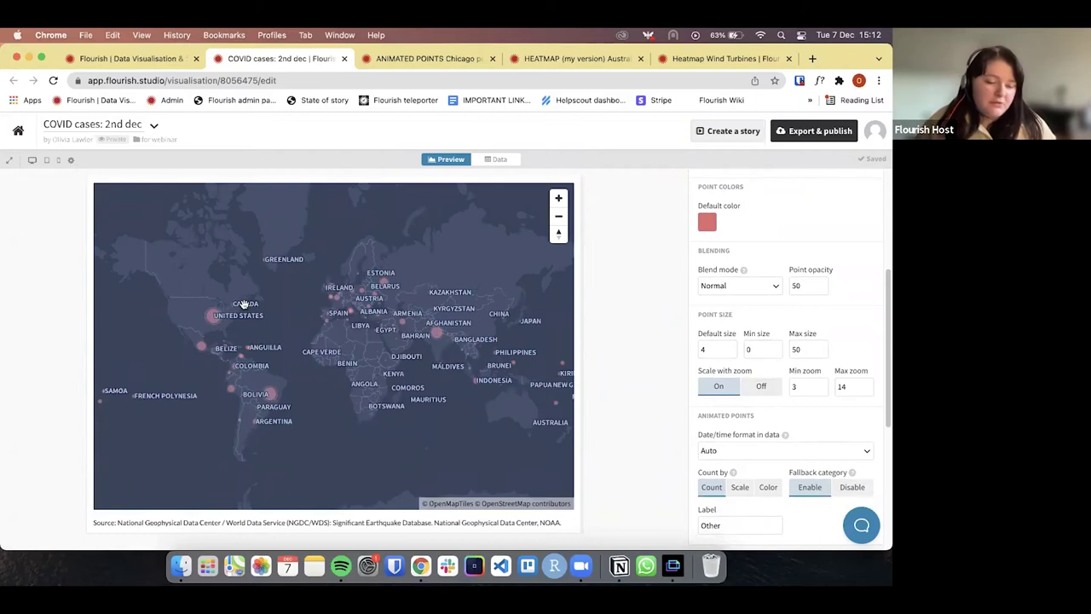
pyautogui.scroll(4, 243, 304)
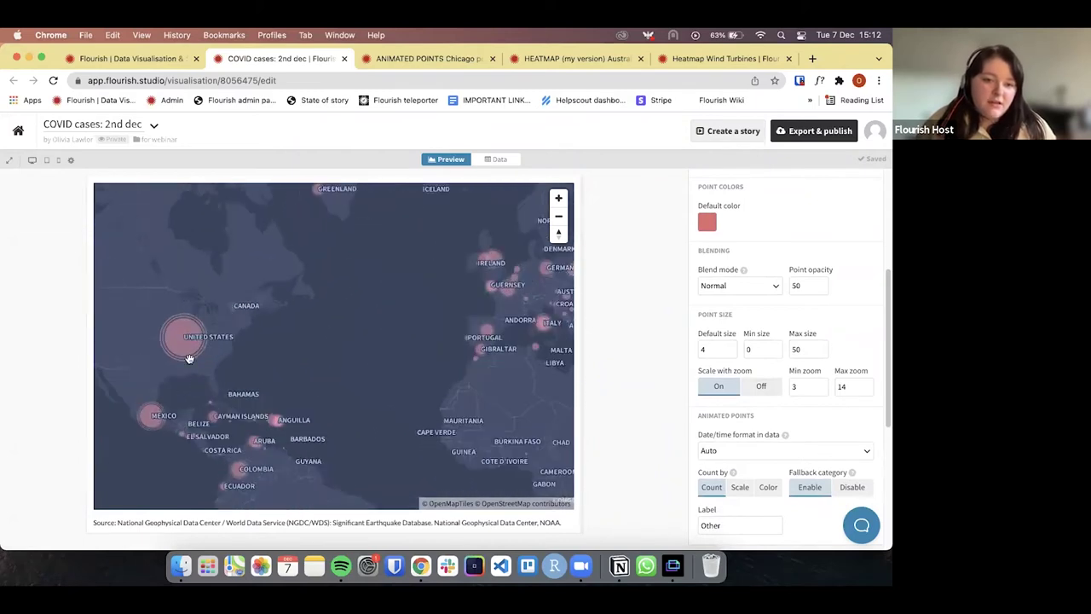
pyautogui.scroll(5, 189, 358)
pyautogui.scroll(5, 409, 358)
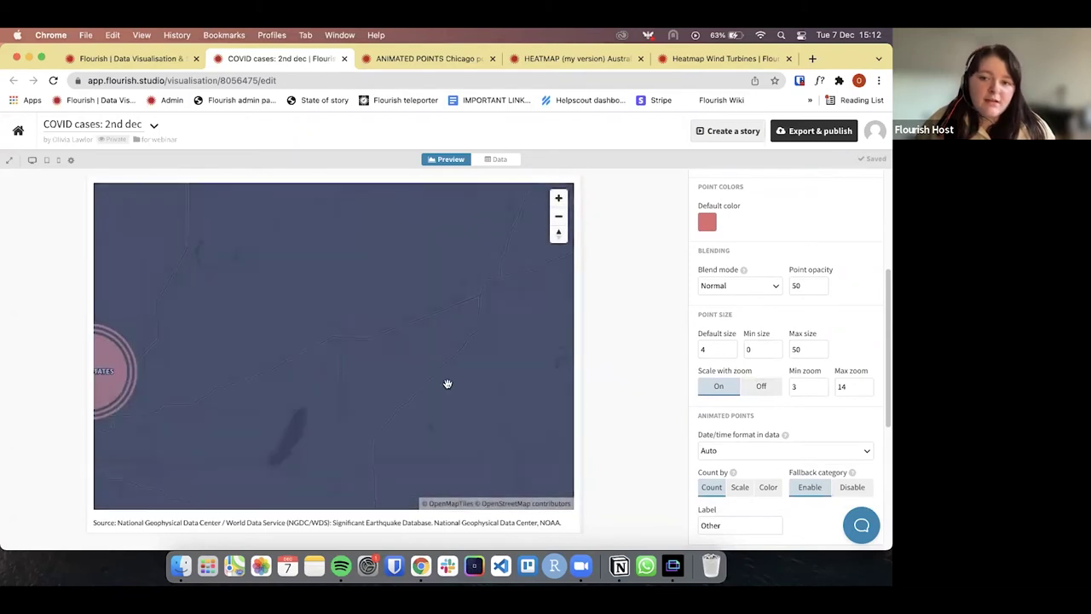
pyautogui.click(761, 385)
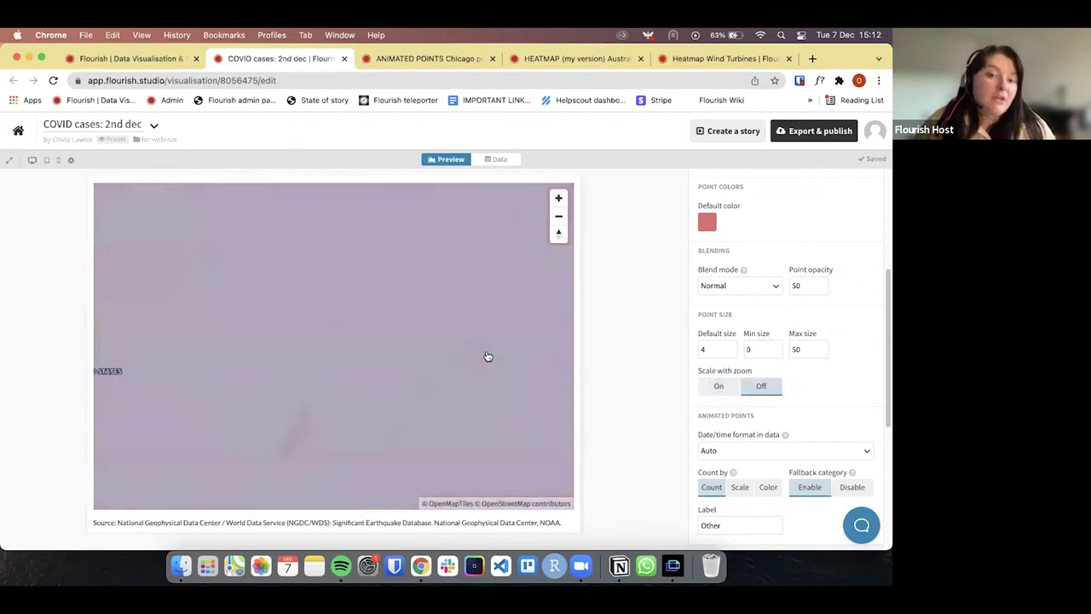
pyautogui.click(719, 386)
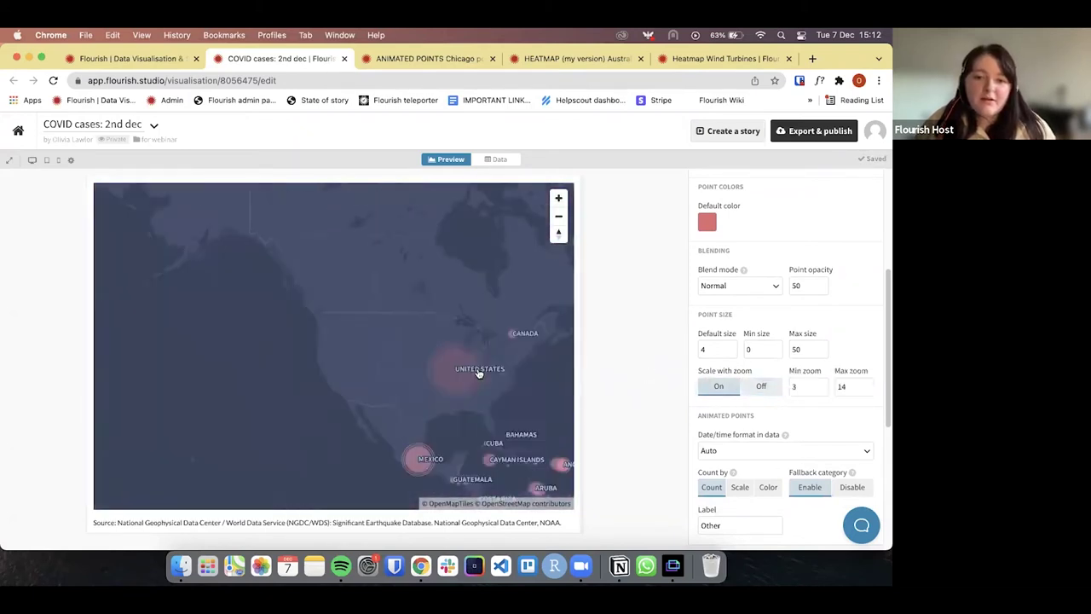
# Examine the date format, count and fallback category options for animated points.
pyautogui.scroll(-1, 800, 416)
pyautogui.scroll(-1, 799, 416)
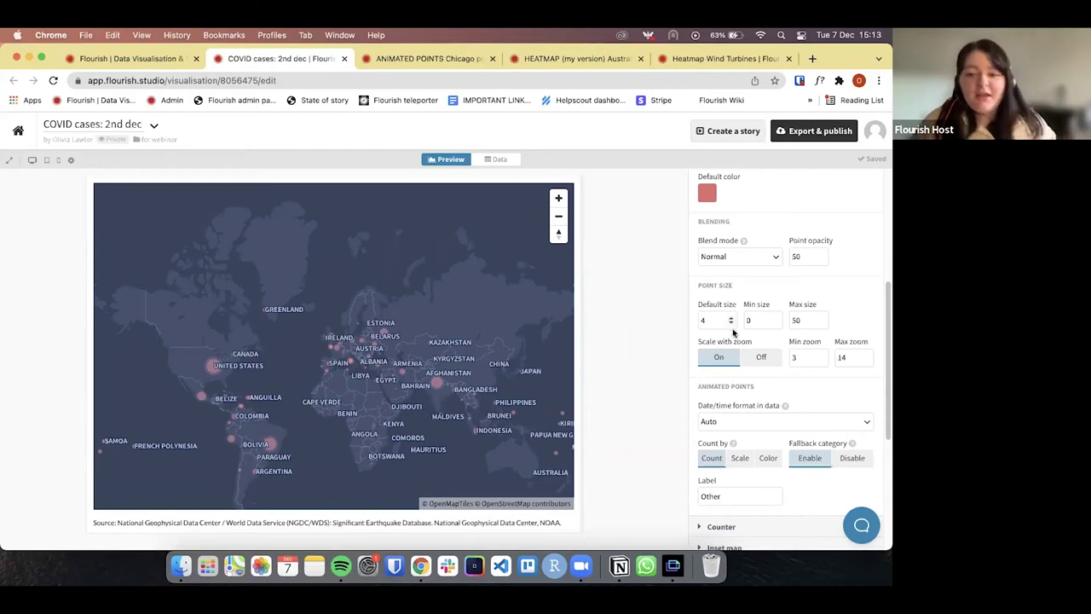
pyautogui.scroll(-2, 707, 358)
pyautogui.scroll(-3, 713, 377)
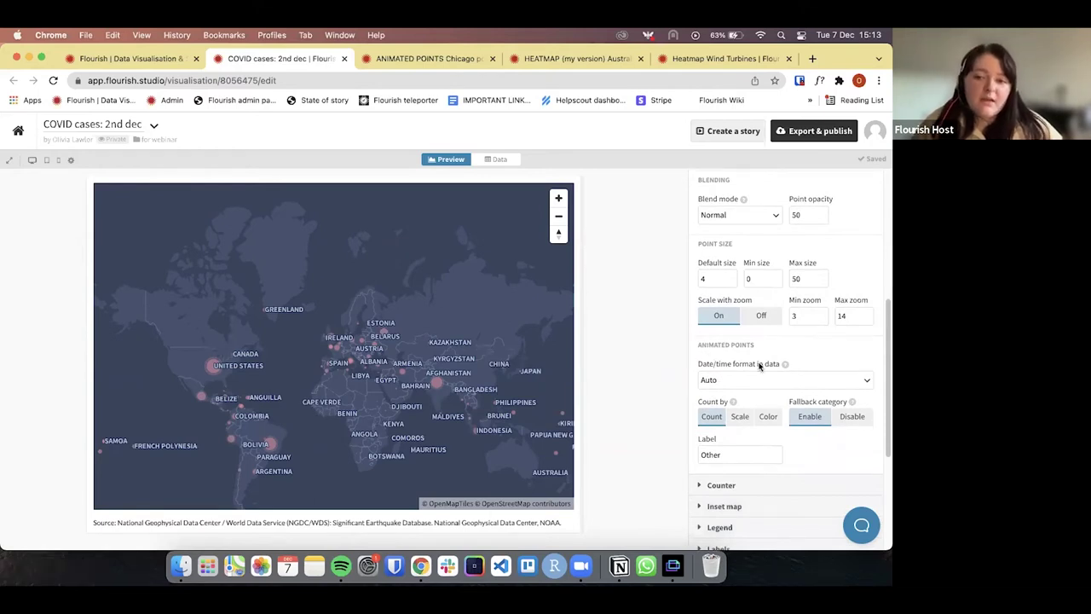
pyautogui.hotkey('ctrl', 'Right')
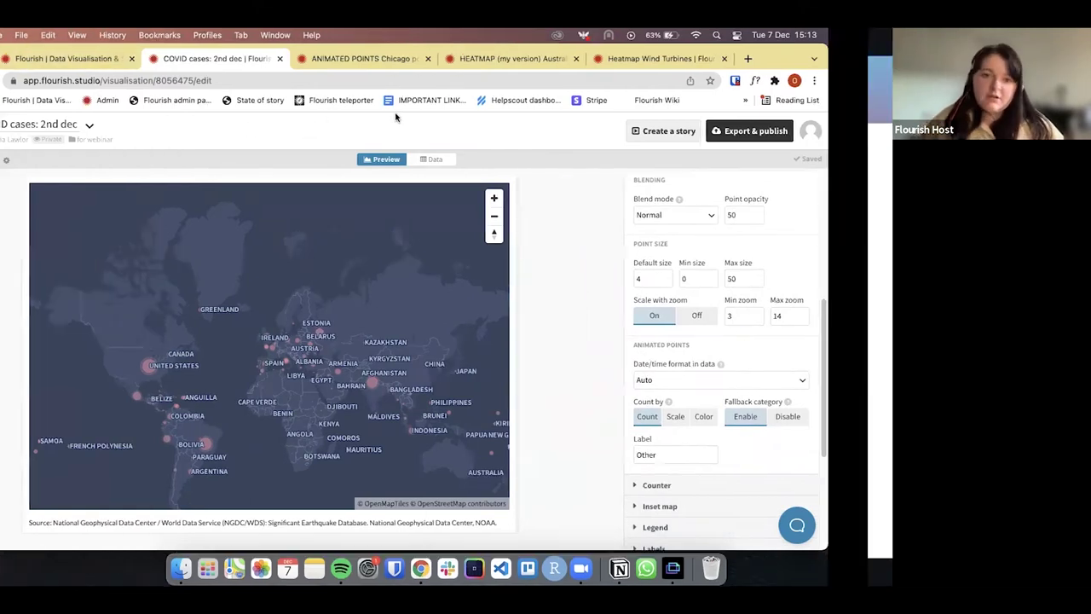
pyautogui.press('Right')
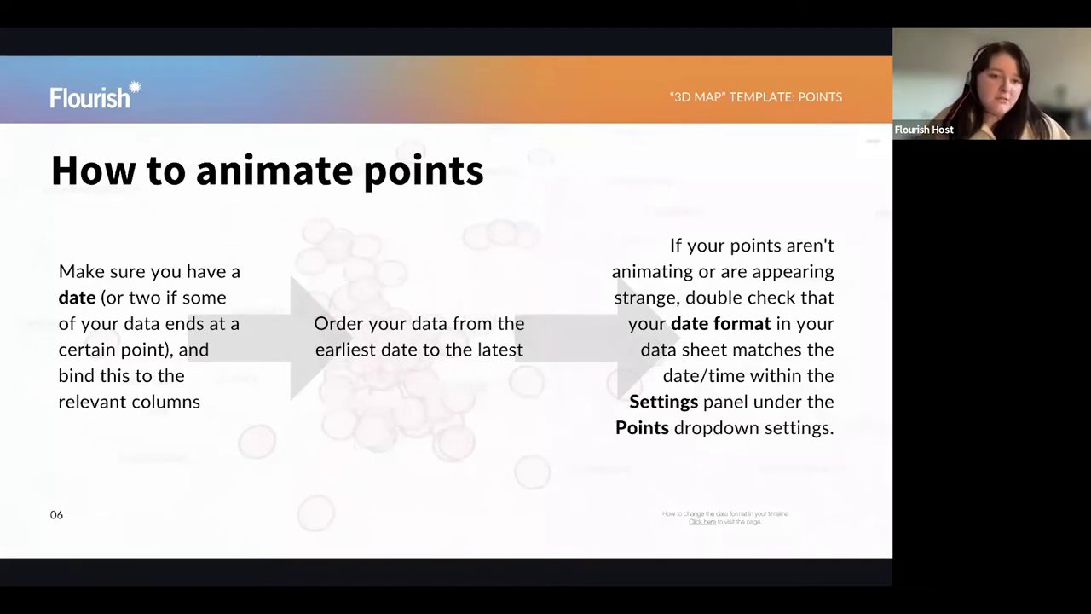
pyautogui.click(647, 192)
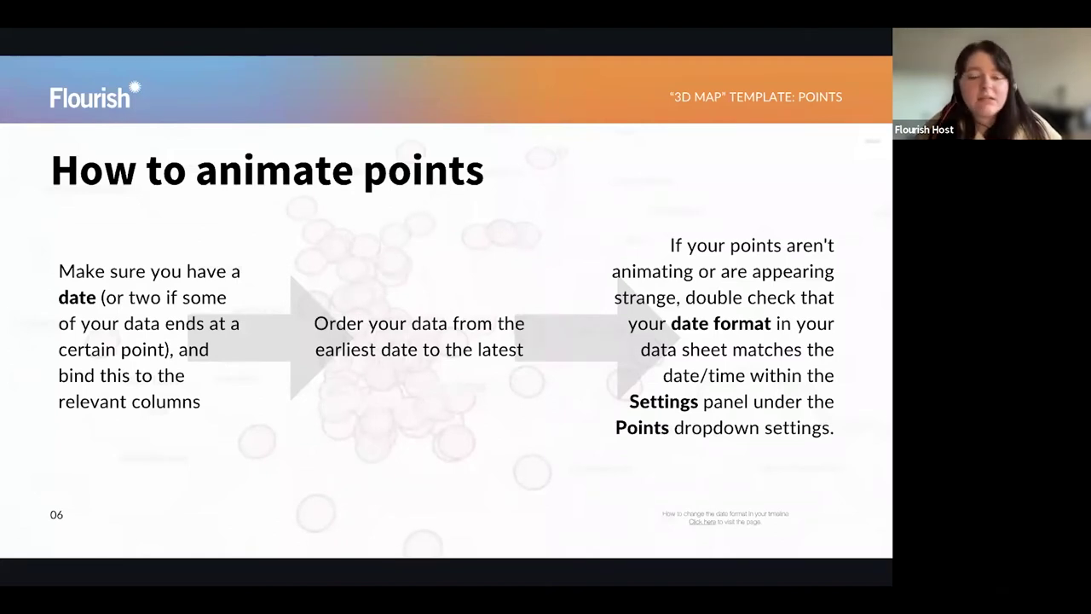
pyautogui.click(703, 208)
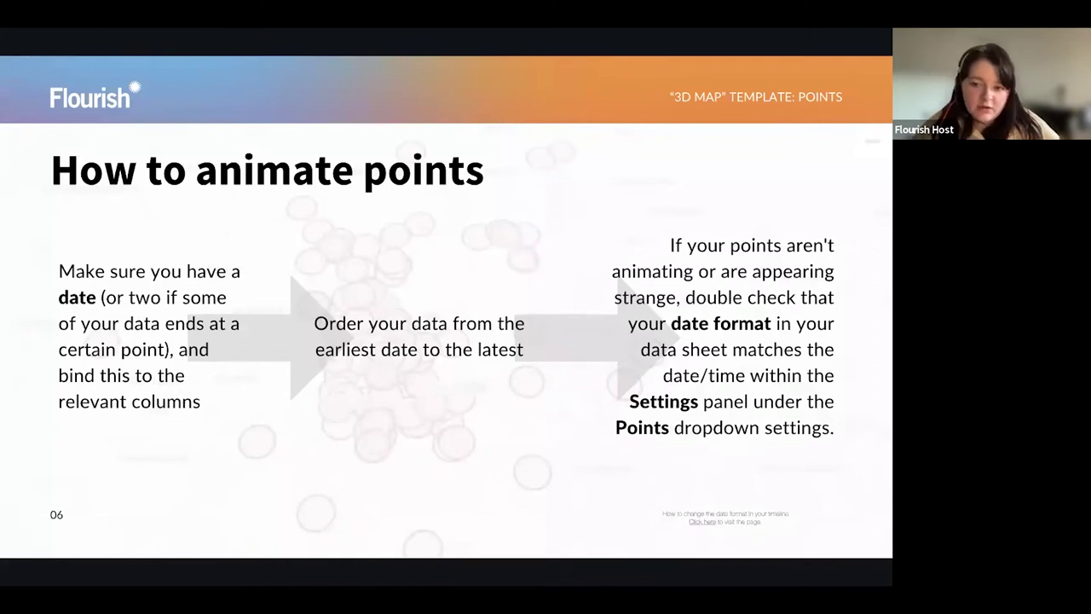
pyautogui.click(601, 383)
pyautogui.press('Left')
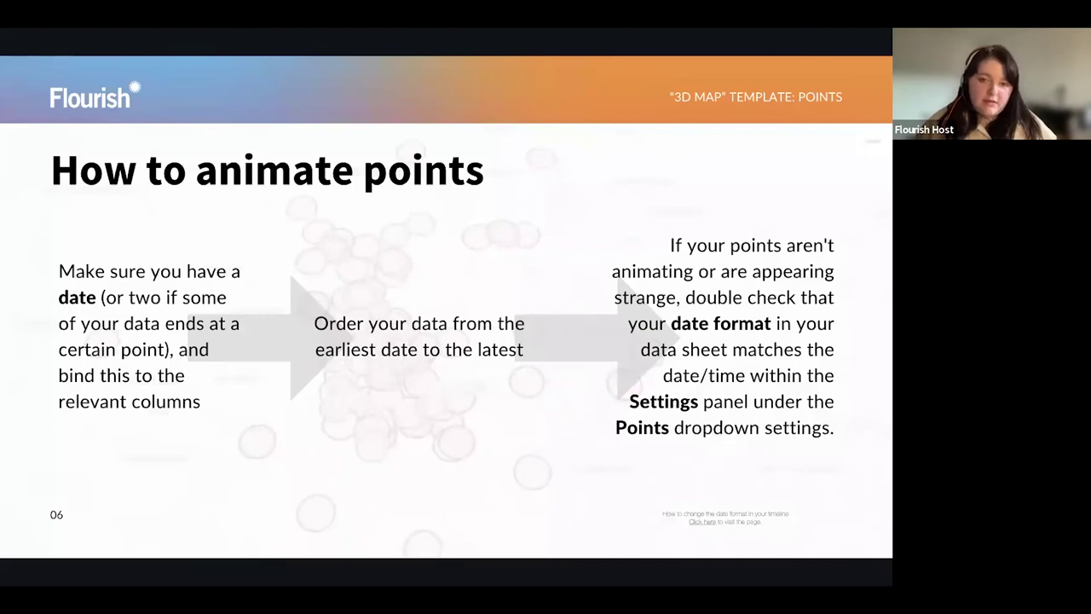
pyautogui.hotkey('ctrl', 'Left')
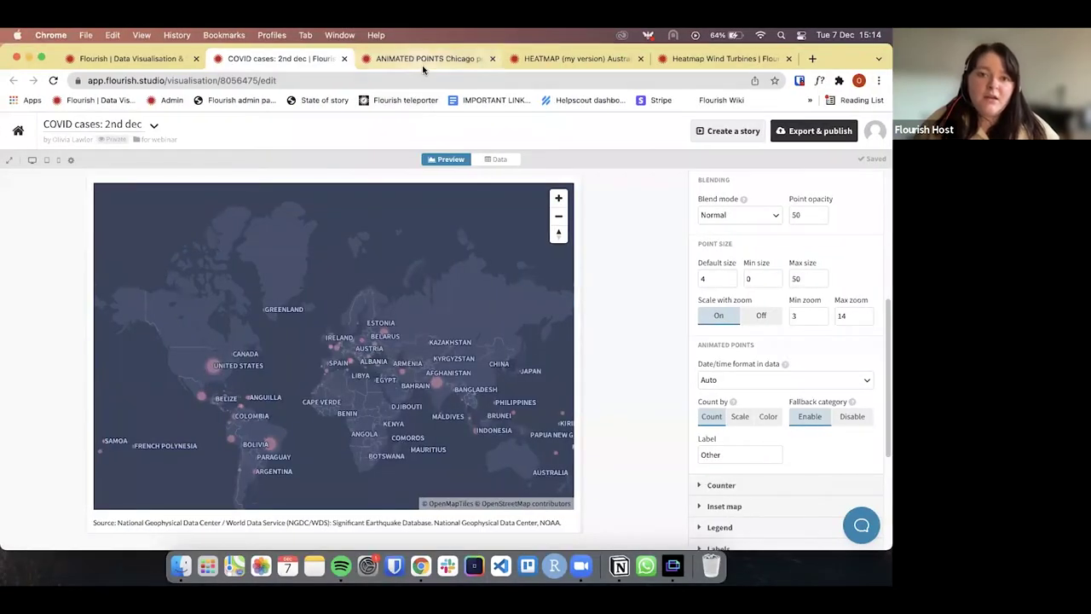
# Examine the points data and column bindings of the animated Chicago point map.
pyautogui.click(422, 62)
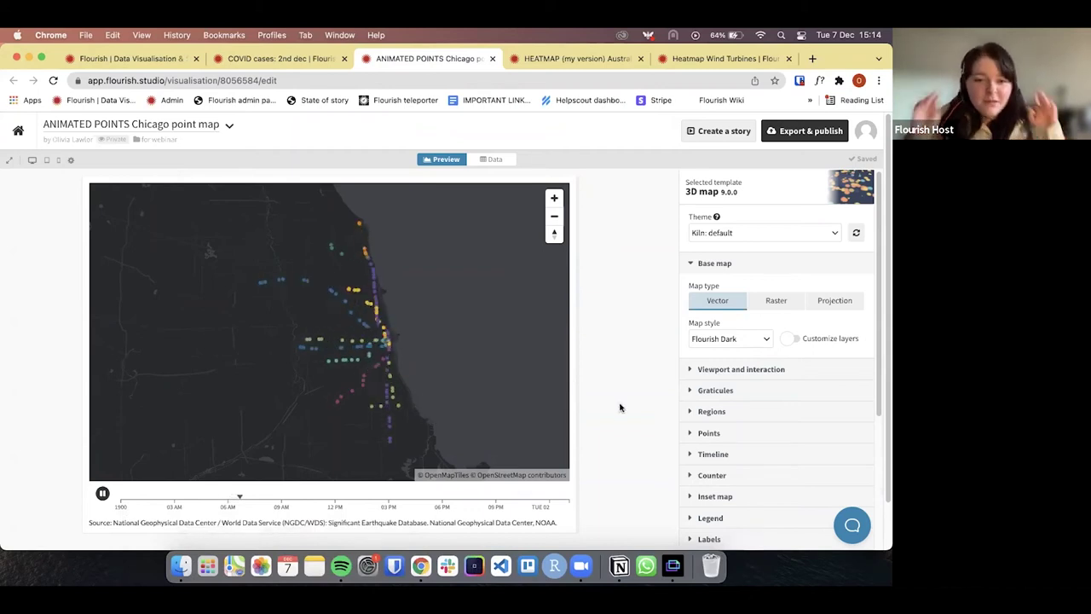
pyautogui.click(494, 159)
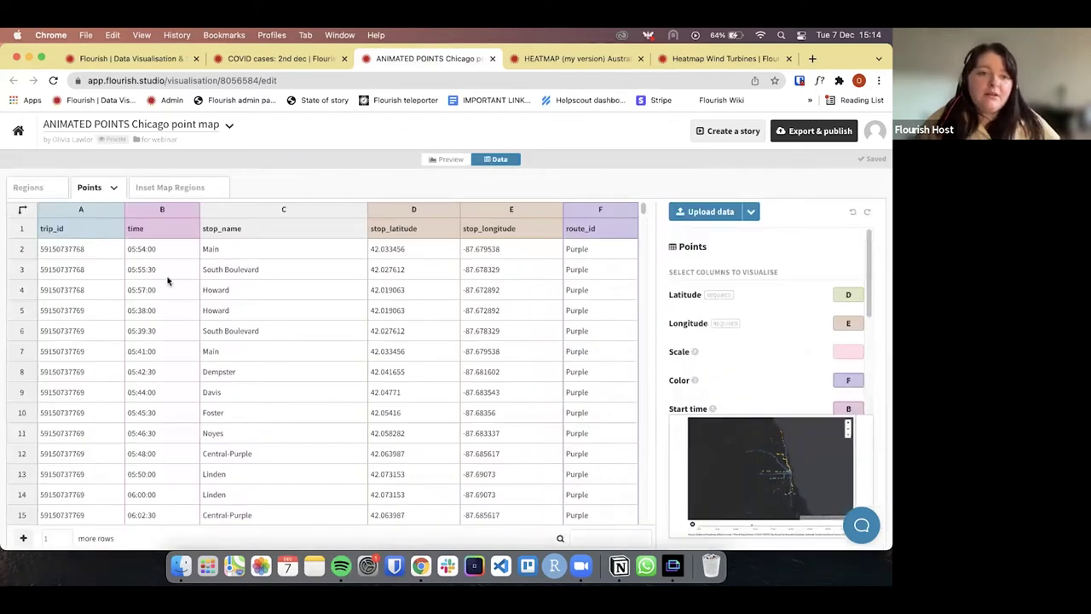
pyautogui.scroll(-3, 814, 383)
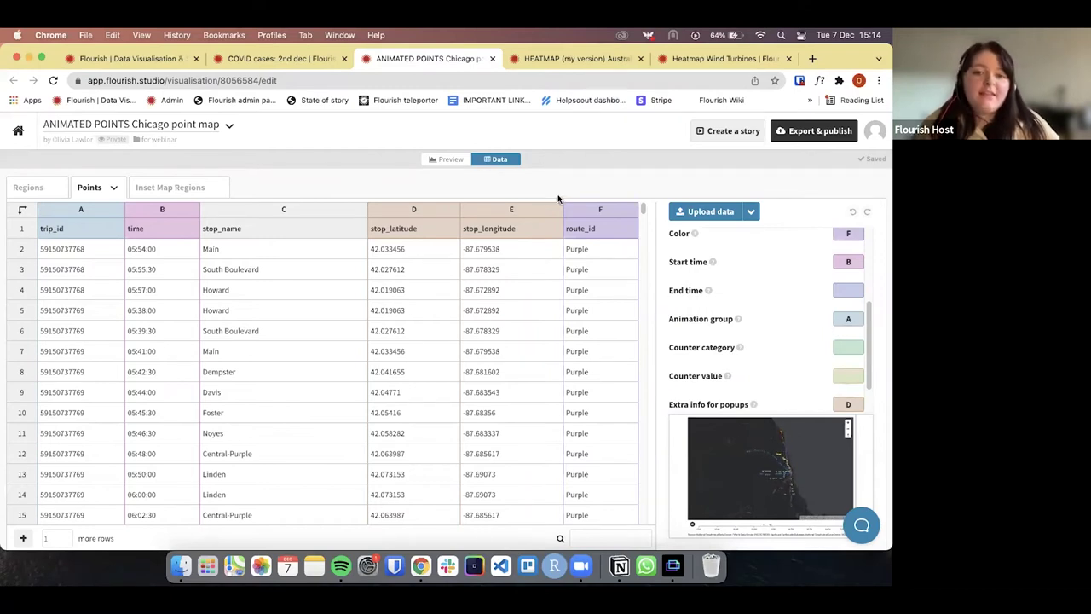
# Create a new visualisation from the 3D map template's Animated points starting point.
pyautogui.click(18, 135)
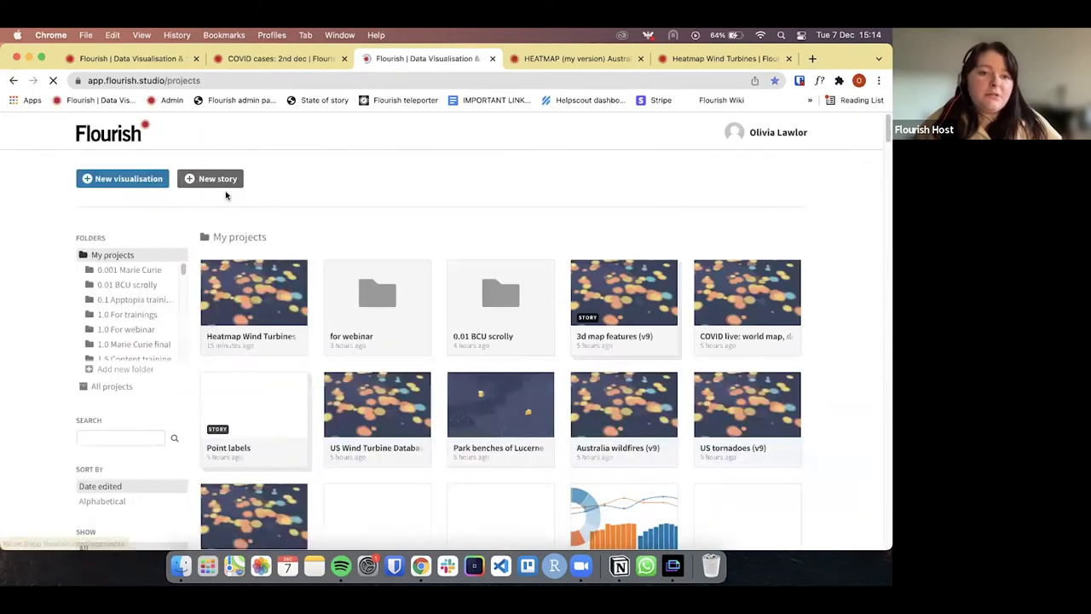
pyautogui.click(144, 178)
pyautogui.scroll(-5, 243, 324)
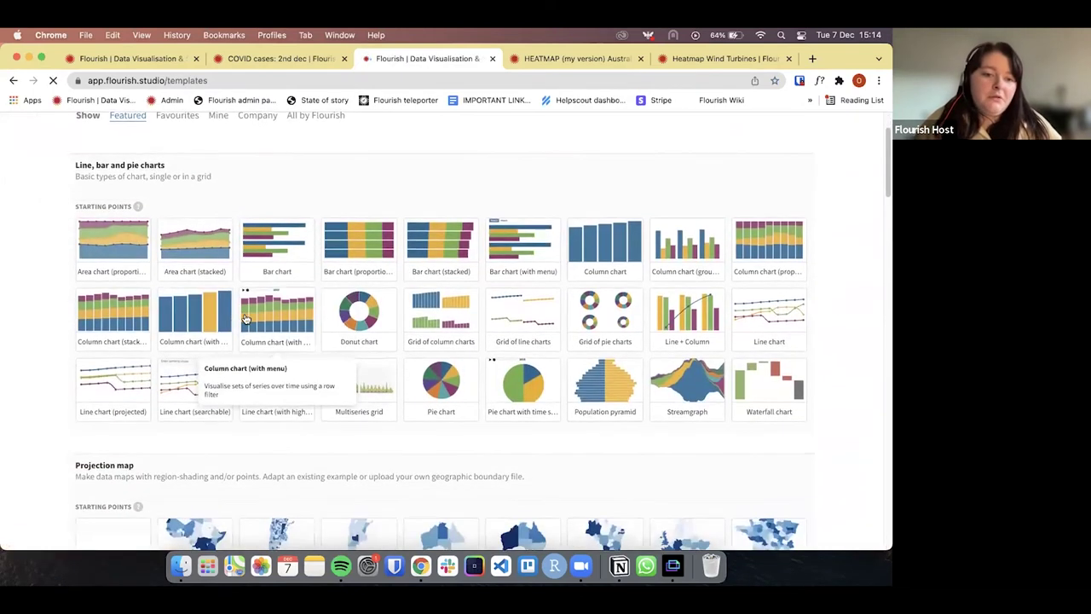
pyautogui.scroll(-5, 243, 331)
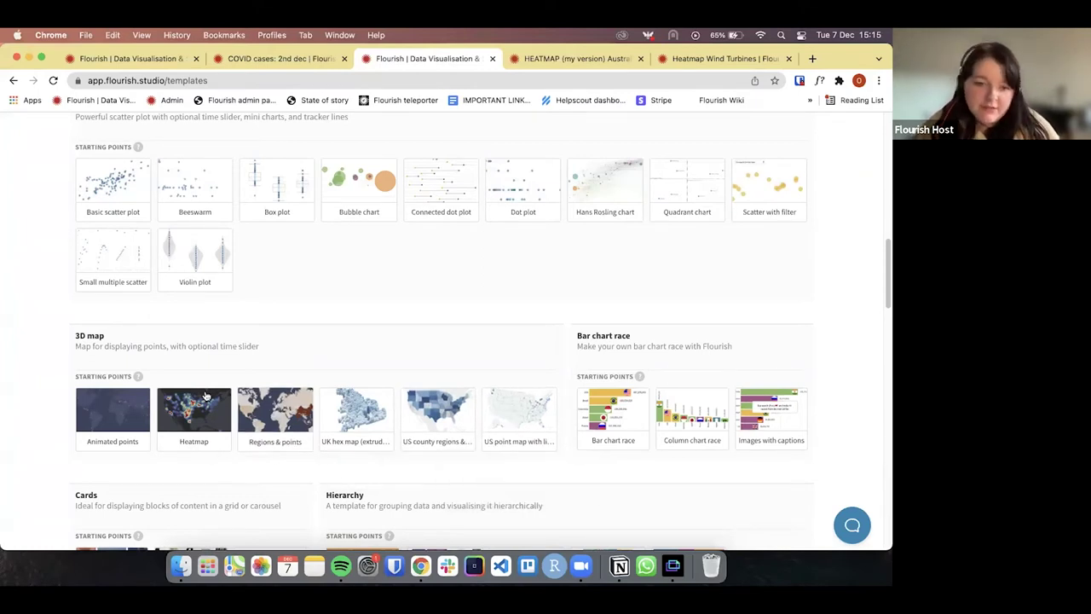
pyautogui.click(132, 406)
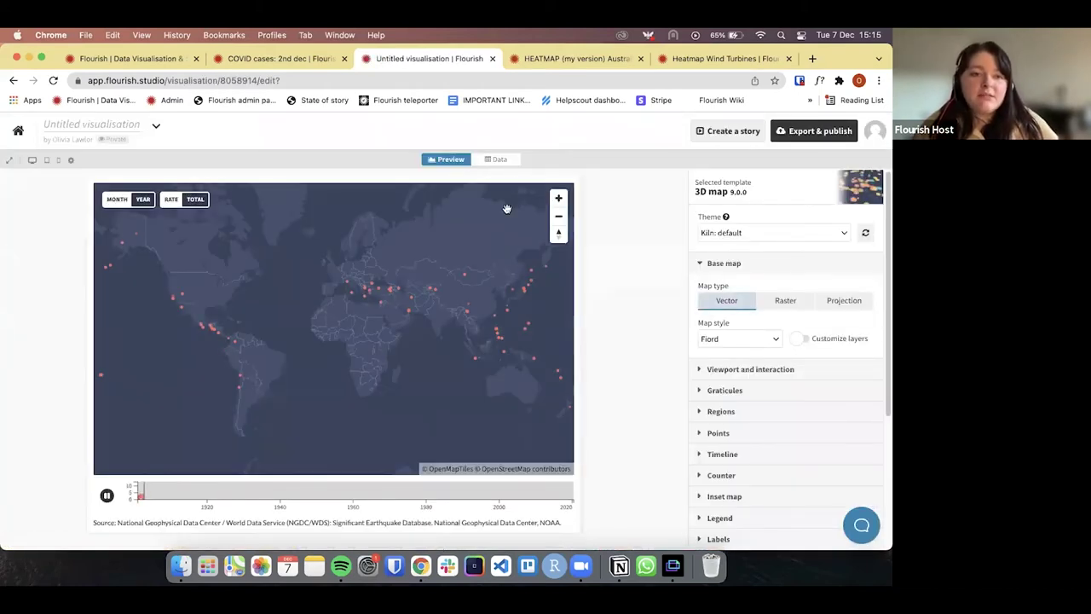
# Name the new visualisation "Chicago map".
pyautogui.click(101, 124)
pyautogui.write('Chicago')
pyautogui.press('BackSpace')
pyautogui.press('BackSpace')
pyautogui.press('BackSpace')
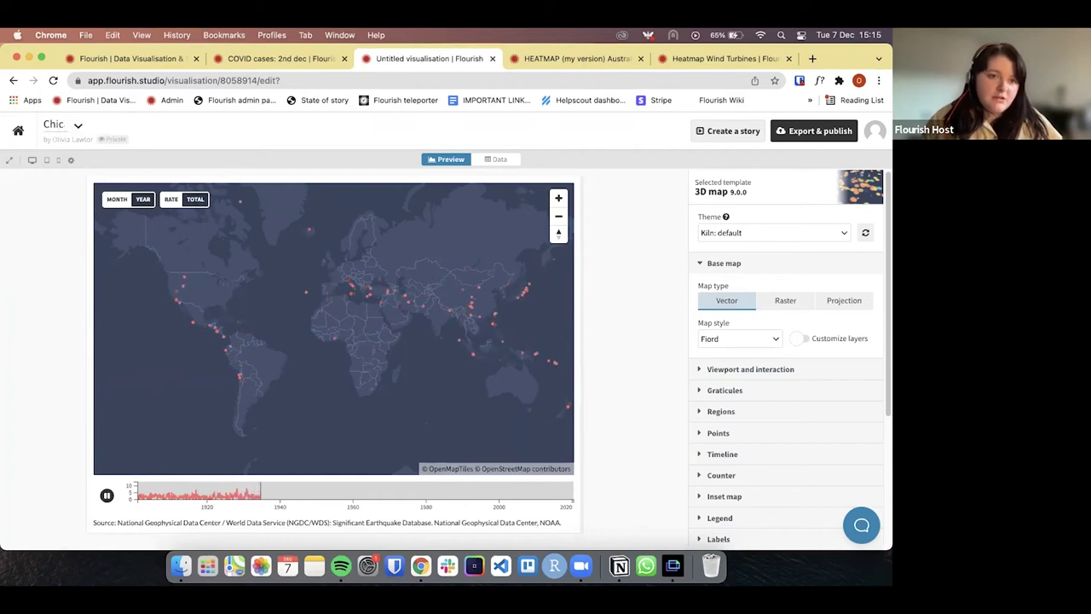
pyautogui.write('ago')
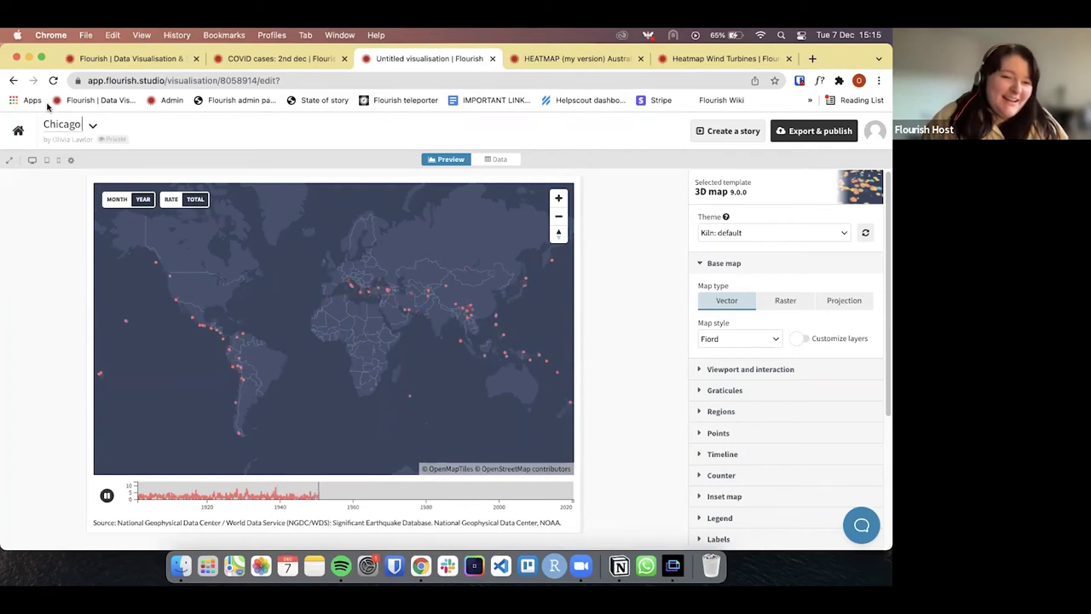
pyautogui.write(' map')
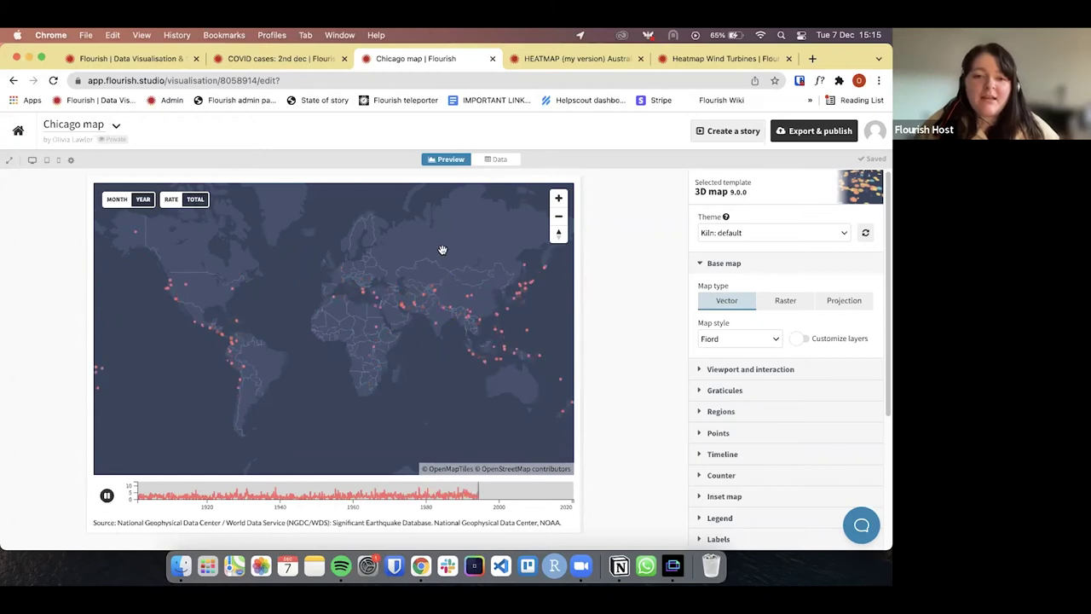
# Clear the sample data from the Points data sheet.
pyautogui.click(500, 161)
pyautogui.click(112, 193)
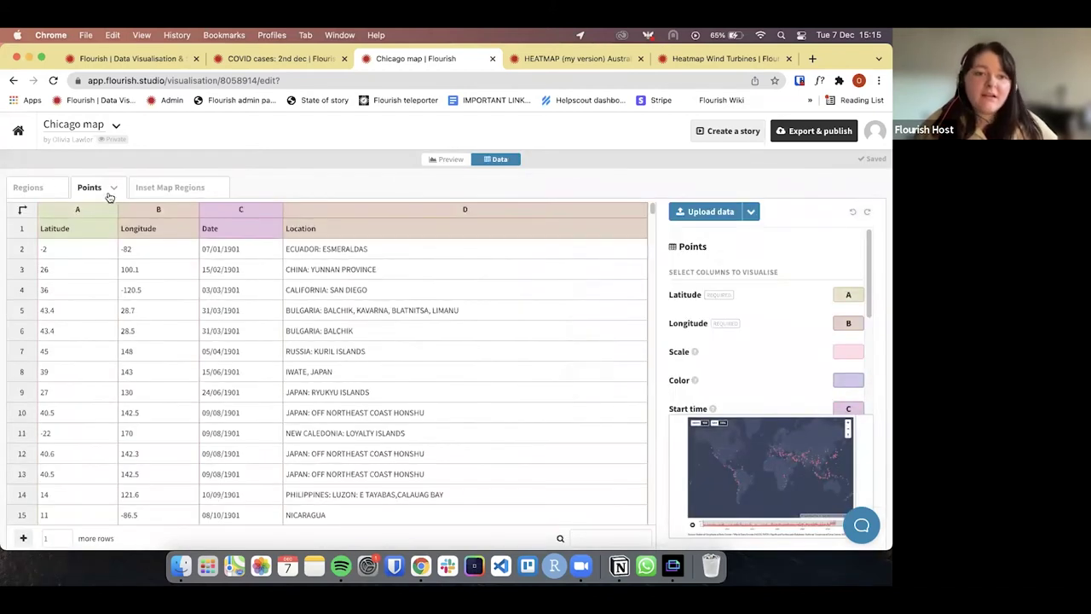
pyautogui.click(118, 190)
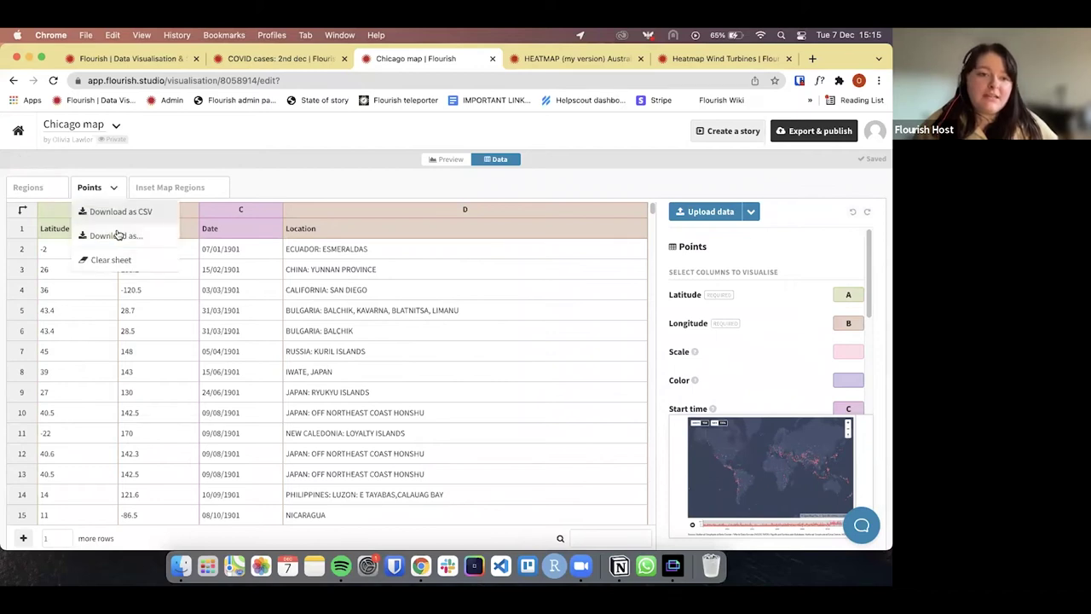
pyautogui.click(117, 256)
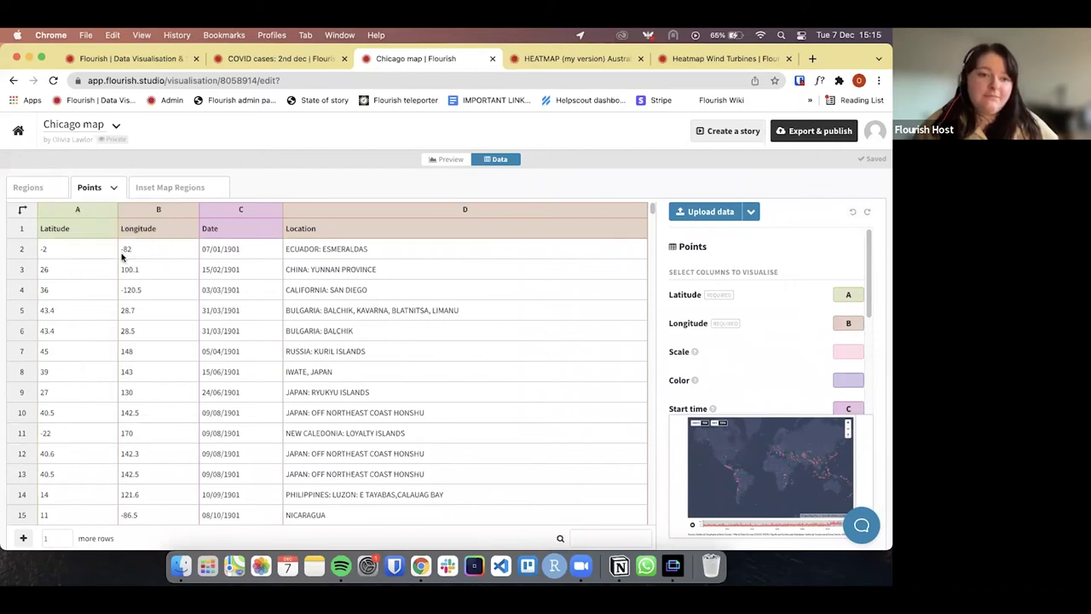
# Bind latitude to column A and longitude to column B on the empty Points sheet.
pyautogui.click(834, 293)
pyautogui.write('A')
pyautogui.press('Tab')
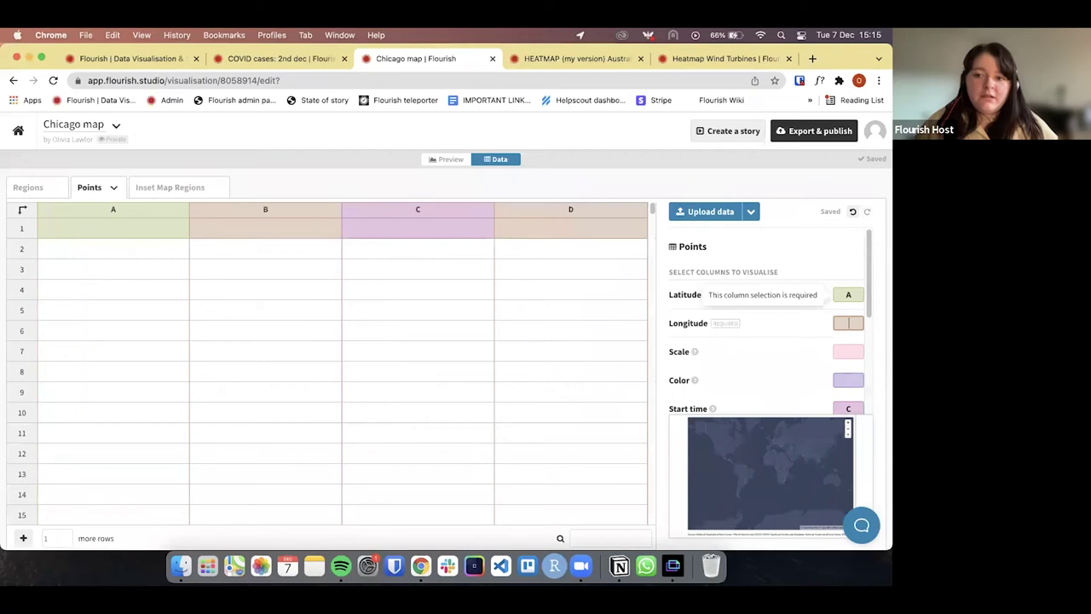
pyautogui.write('B')
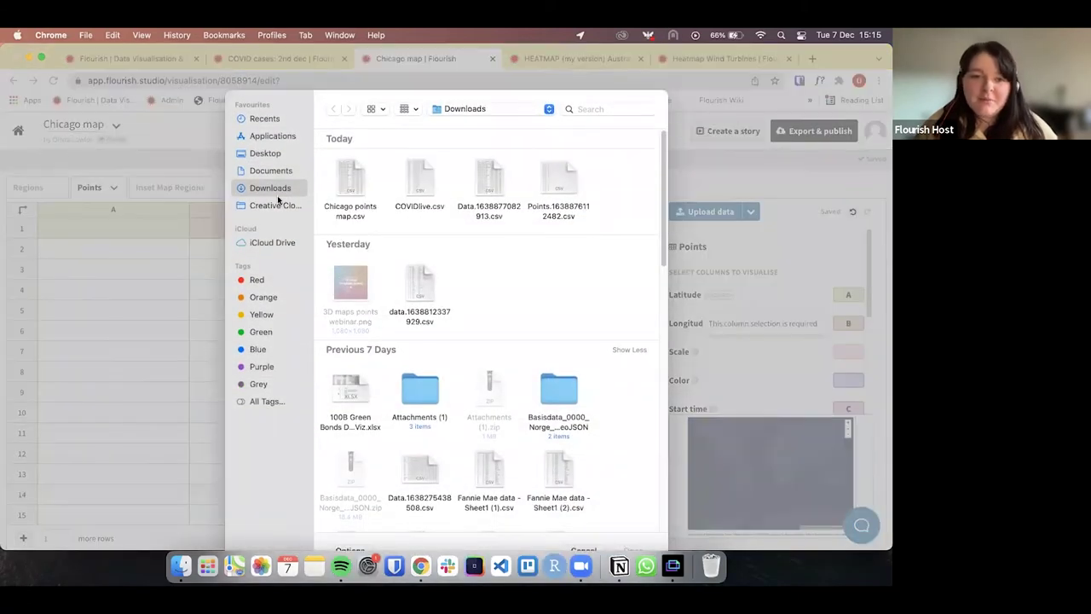
# Upload "Chicago points map.csv" from the "examples for webinar" folder in Documents into the Points sheet and continue to column selection.
pyautogui.click(275, 206)
pyautogui.click(271, 171)
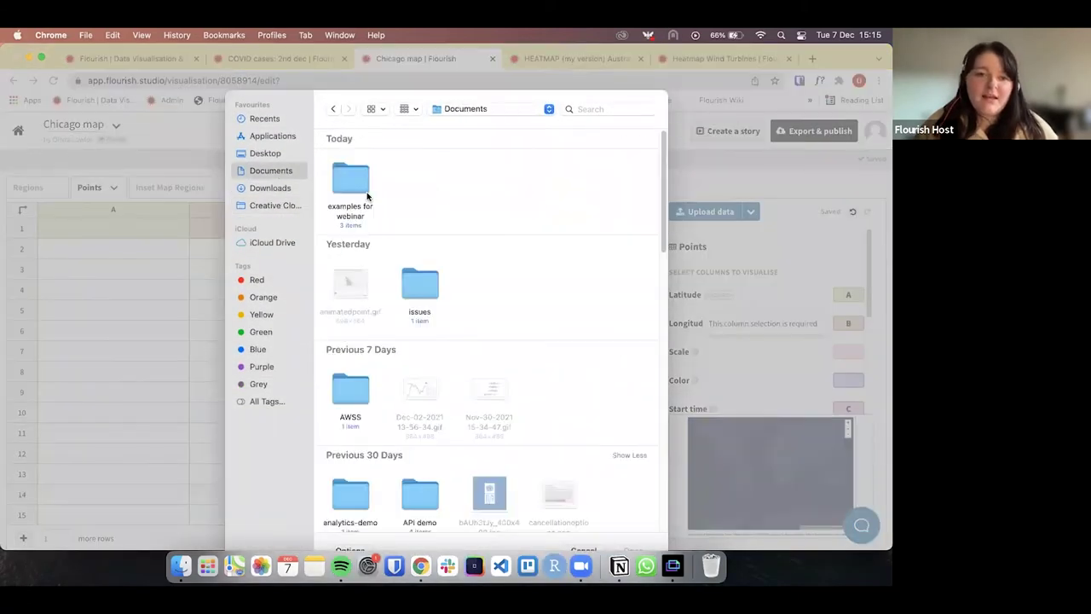
pyautogui.doubleClick(367, 197)
pyautogui.doubleClick(368, 193)
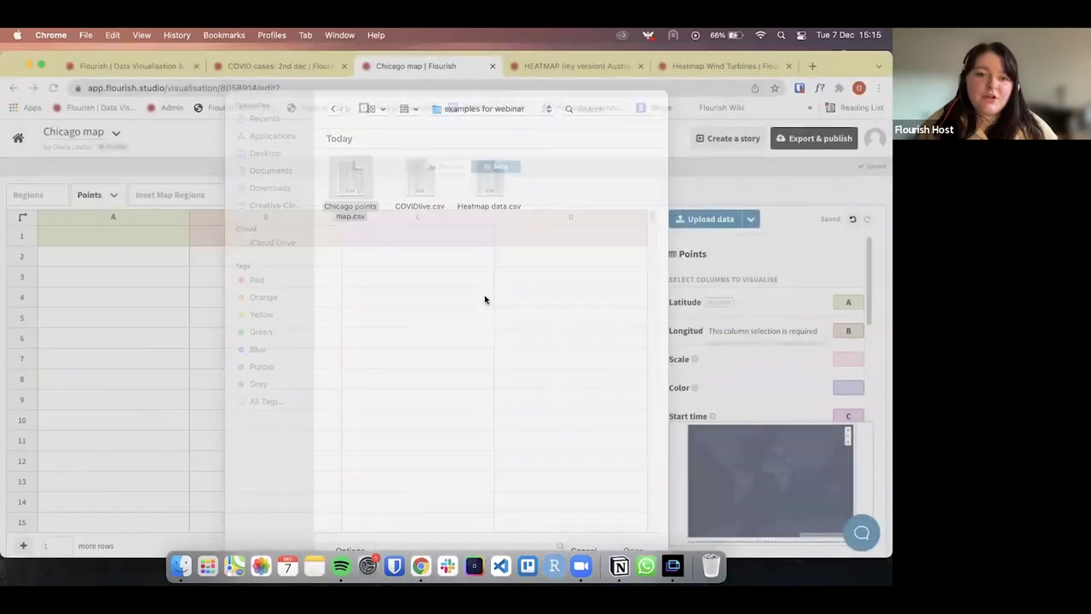
pyautogui.click(367, 381)
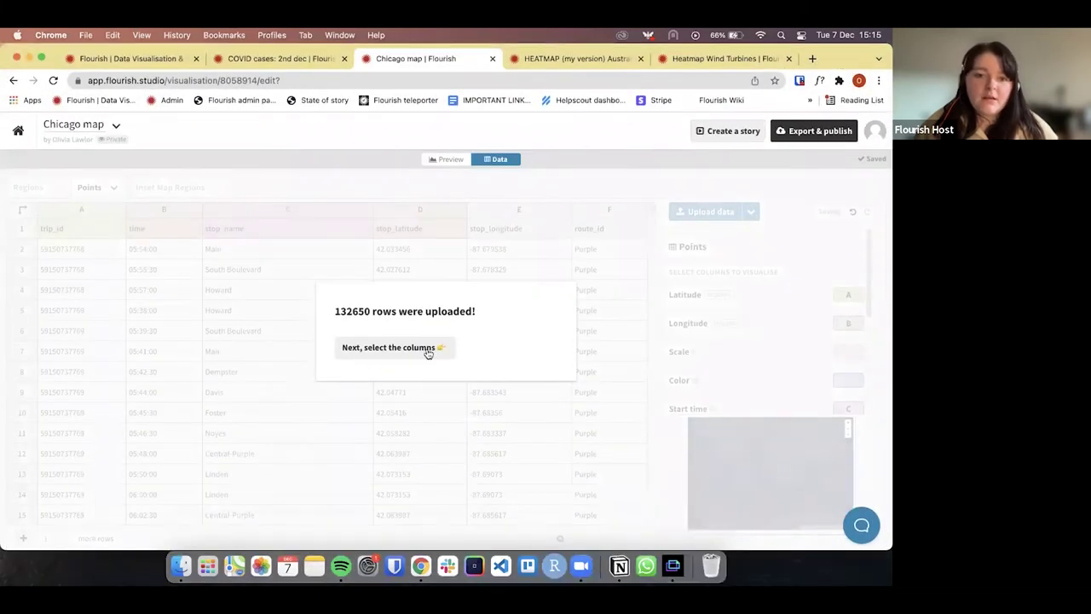
pyautogui.click(428, 353)
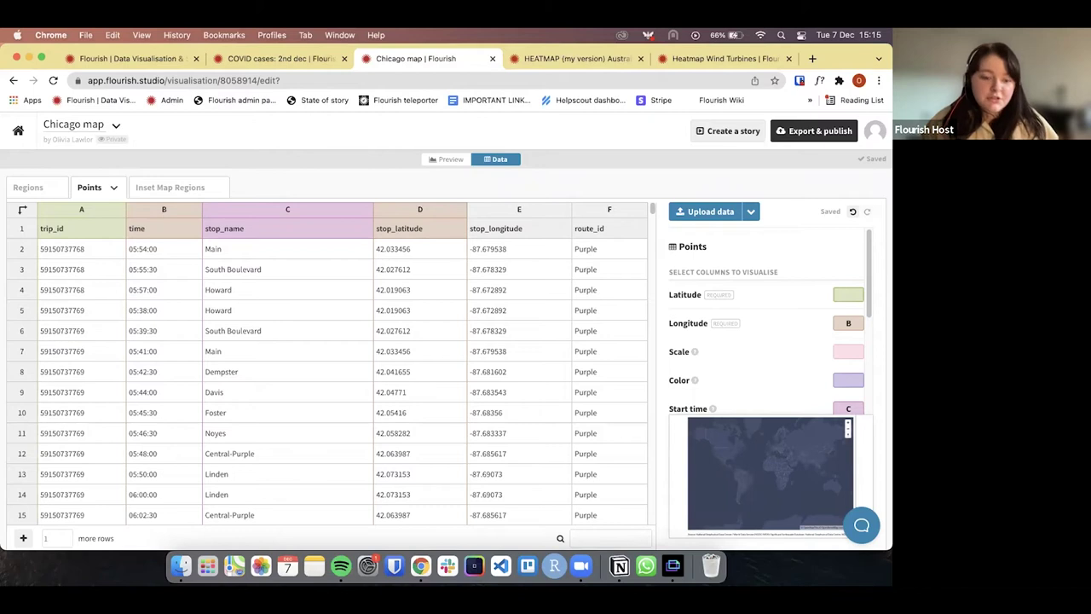
# Bind latitude to column D and longitude to column E, preview the points on the map and return to the data.
pyautogui.press('Tab')
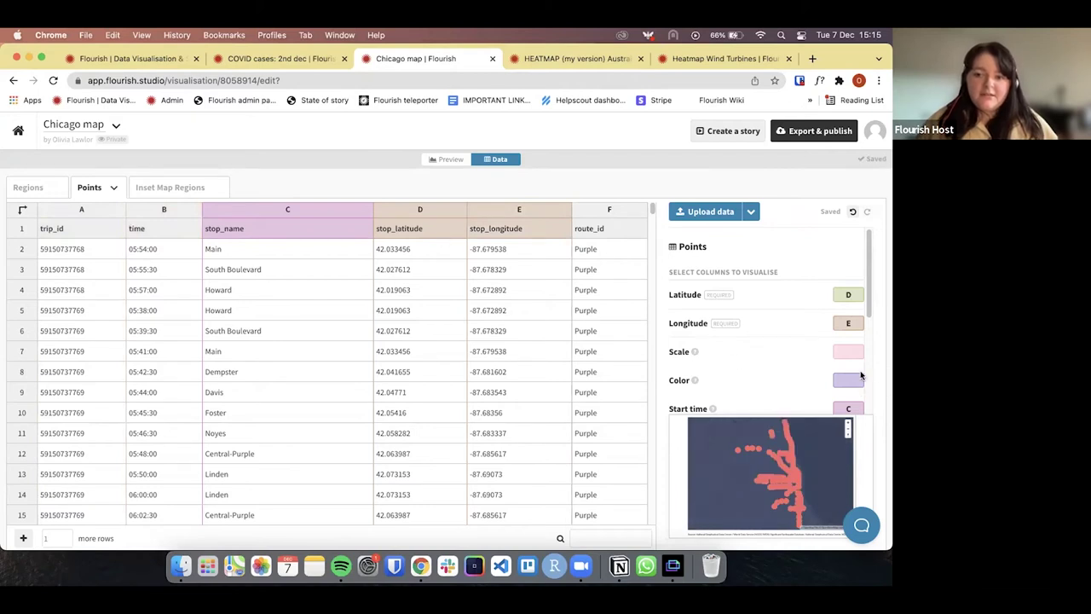
pyautogui.click(450, 159)
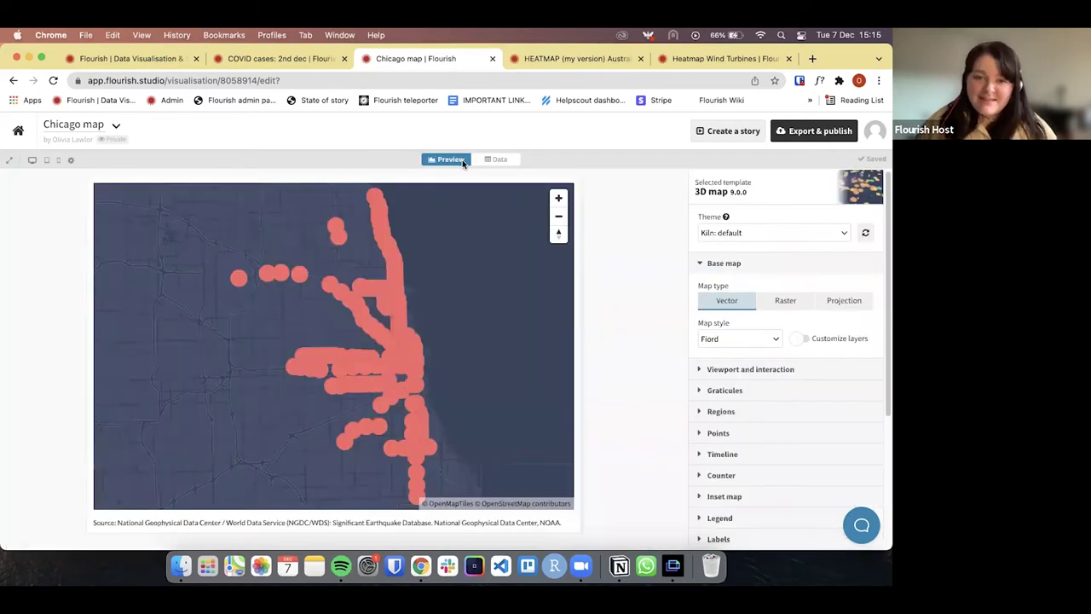
pyautogui.click(496, 159)
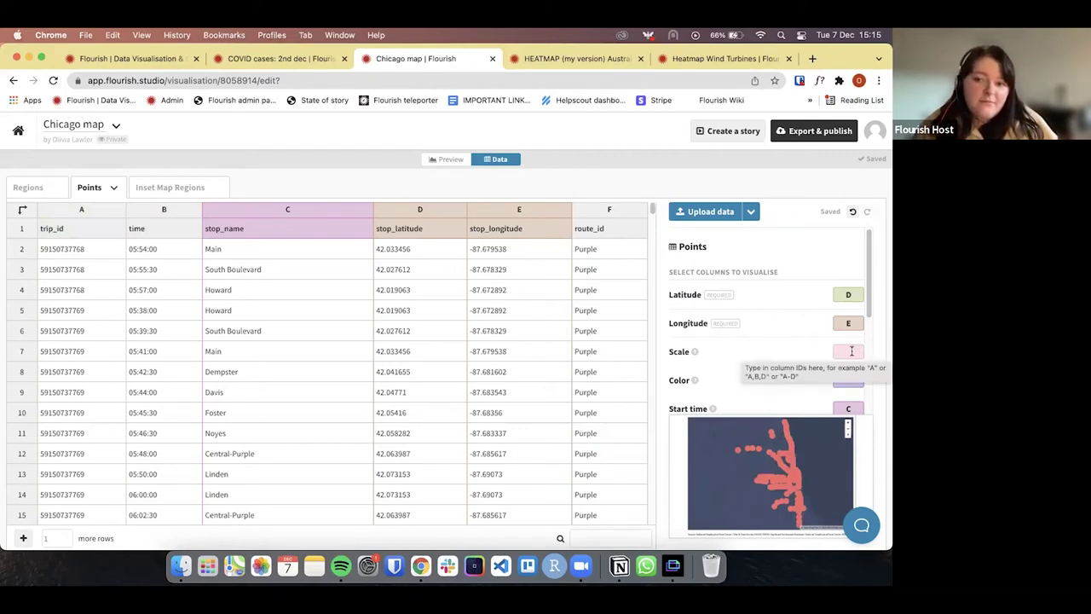
# Bind the point color to the route_id column F and the start time to the time column B.
pyautogui.scroll(-1, 809, 353)
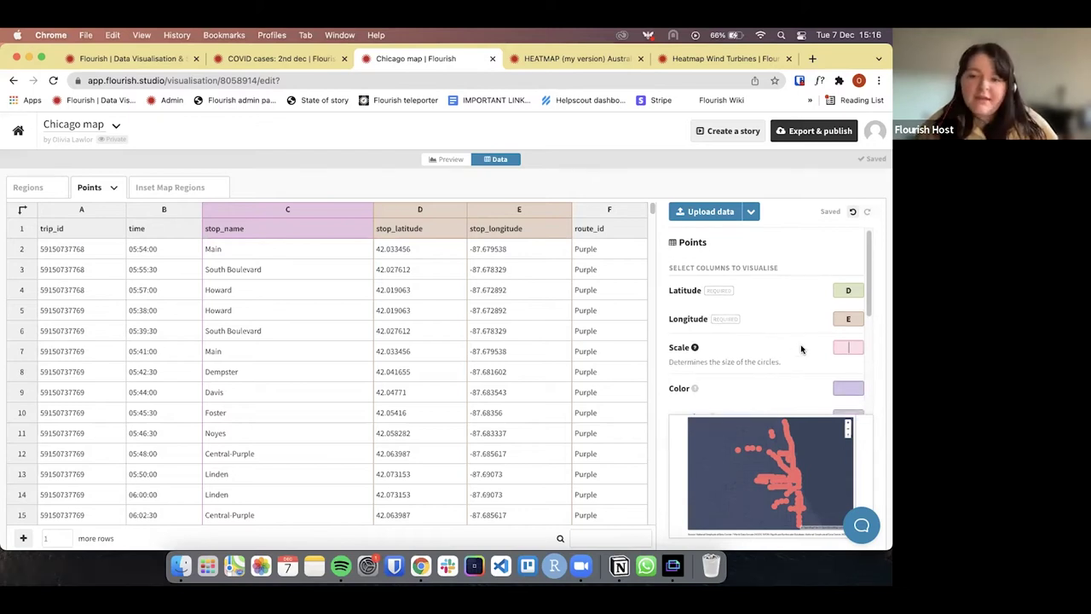
pyautogui.click(837, 383)
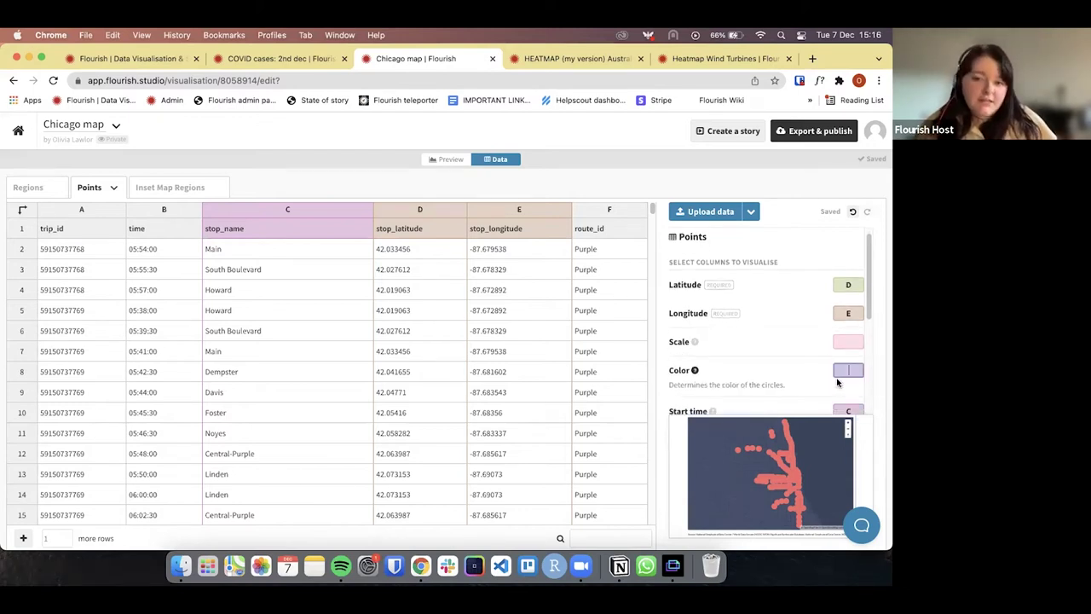
pyautogui.write('F')
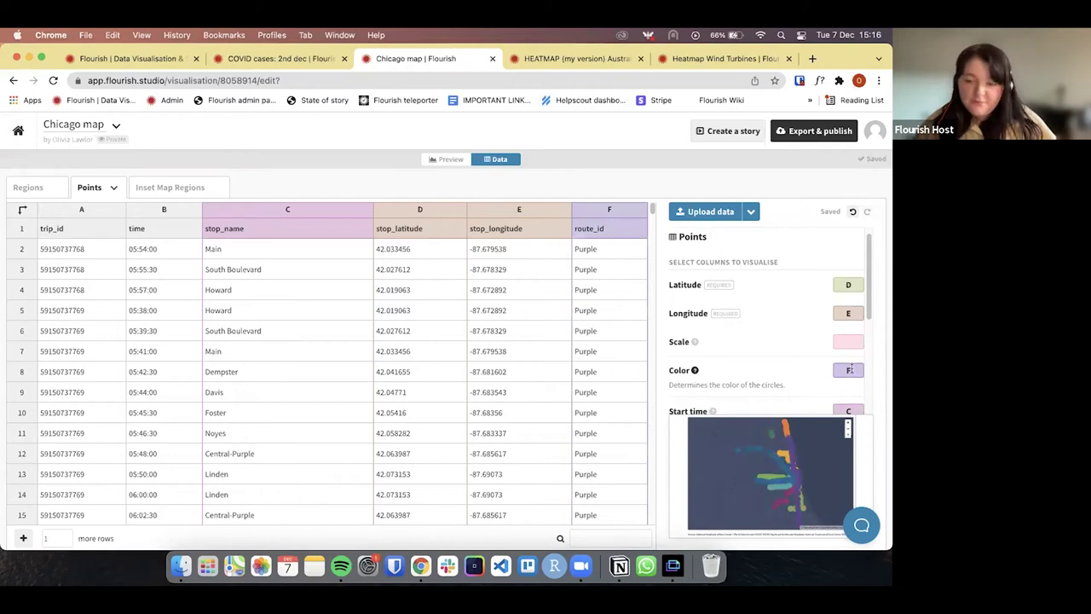
pyautogui.scroll(-1, 851, 369)
pyautogui.click(854, 363)
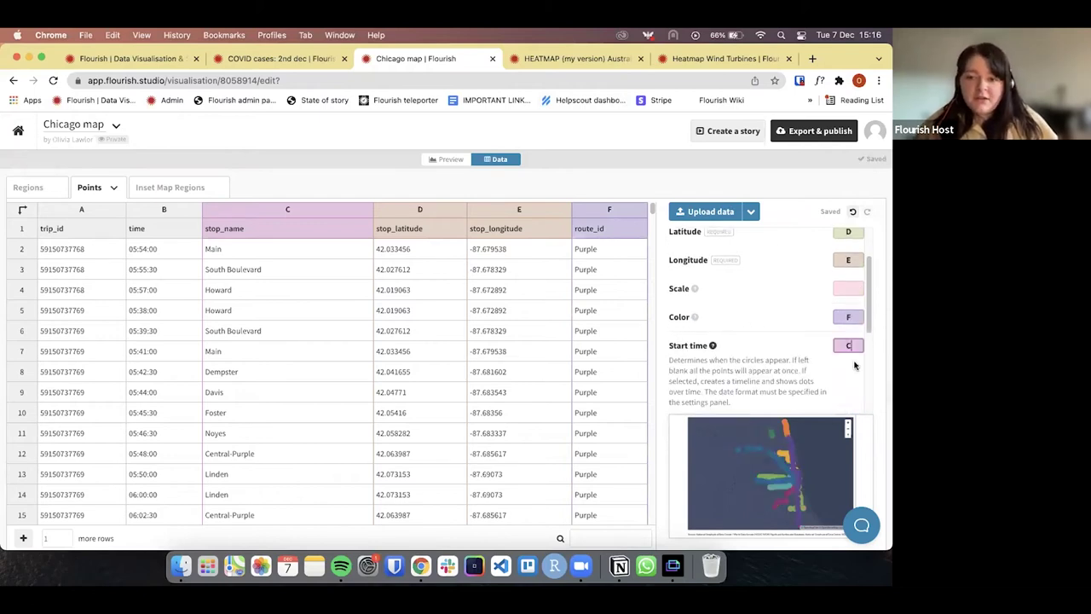
pyautogui.click(655, 176)
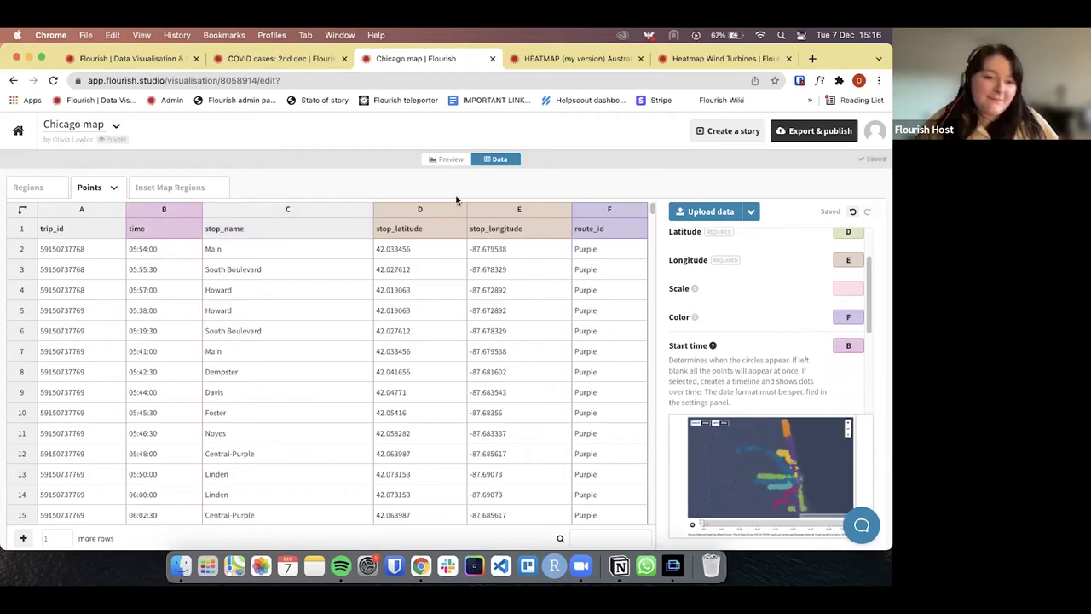
# Bind the animation group to the trip_id column A.
pyautogui.scroll(-5, 849, 367)
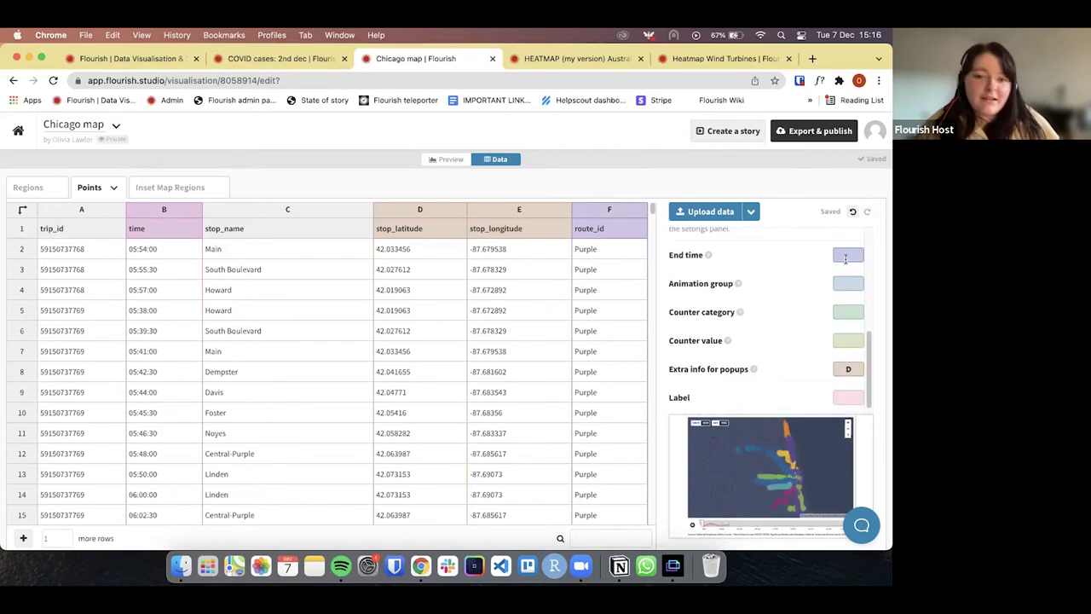
pyautogui.scroll(-2, 845, 259)
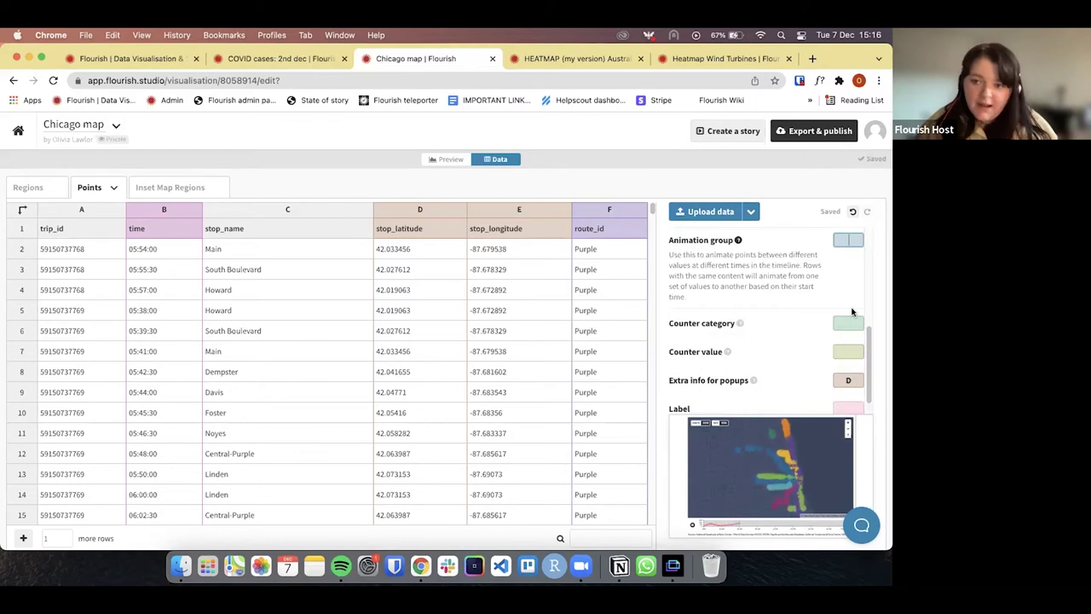
pyautogui.scroll(-1, 847, 328)
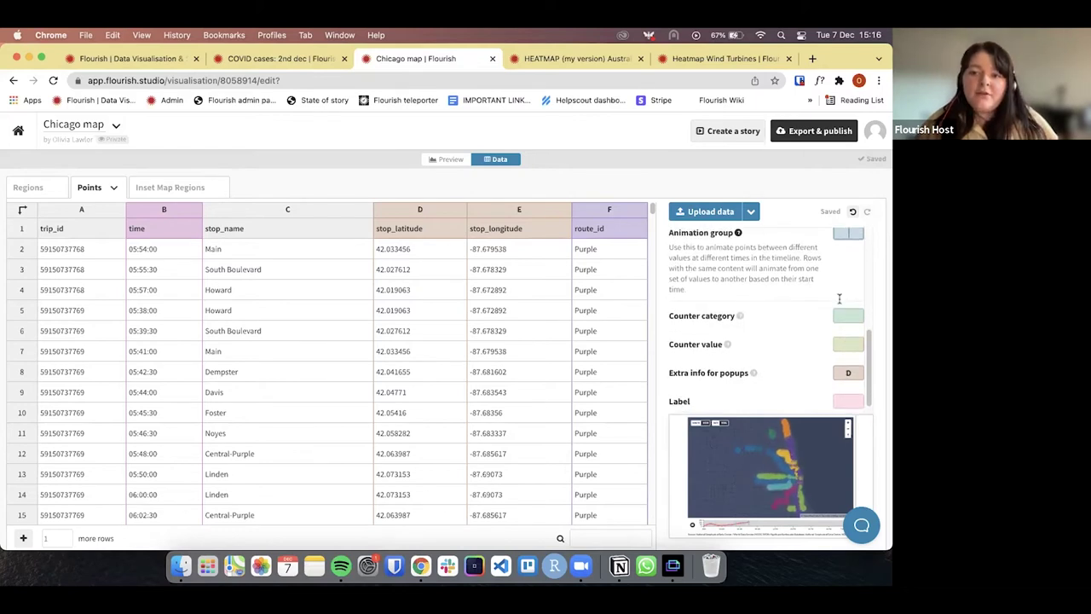
pyautogui.scroll(4, 846, 341)
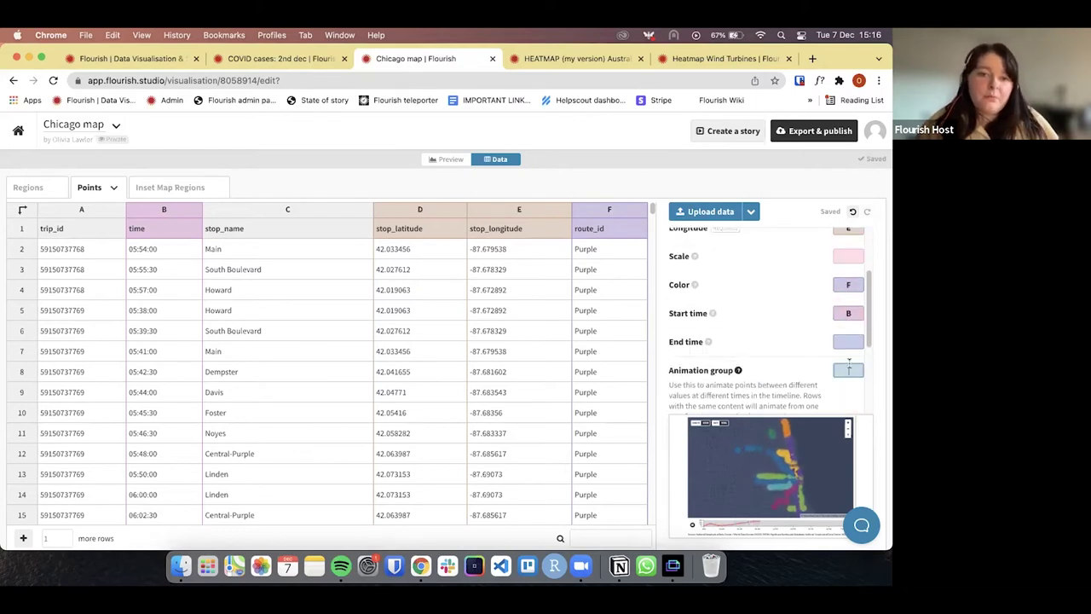
pyautogui.write('A')
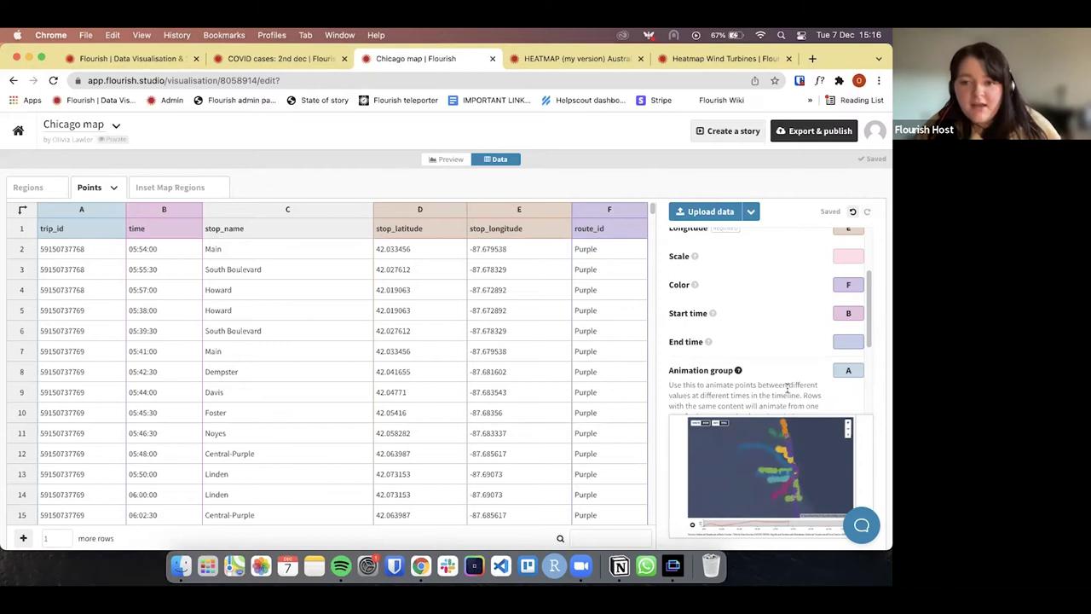
# Examine the column bindings for extra popup info and point labels.
pyautogui.scroll(-3, 788, 388)
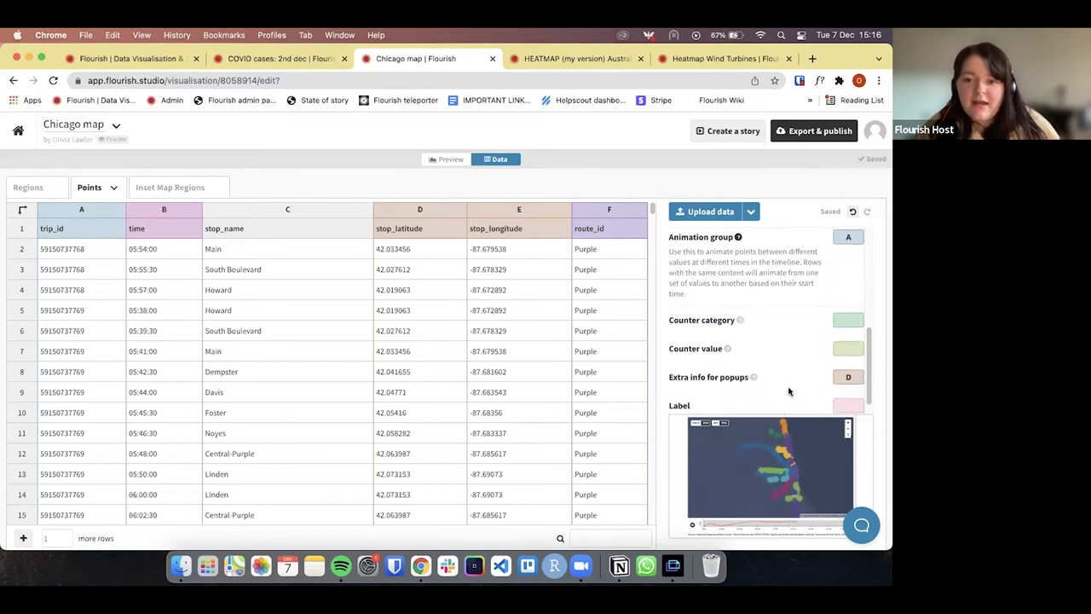
pyautogui.click(848, 359)
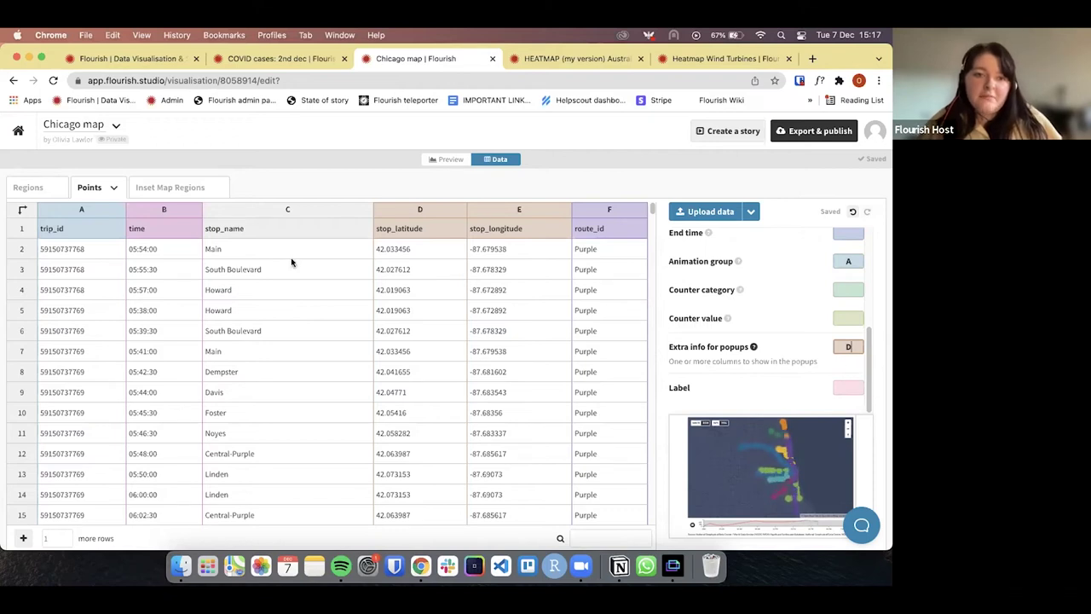
pyautogui.click(833, 392)
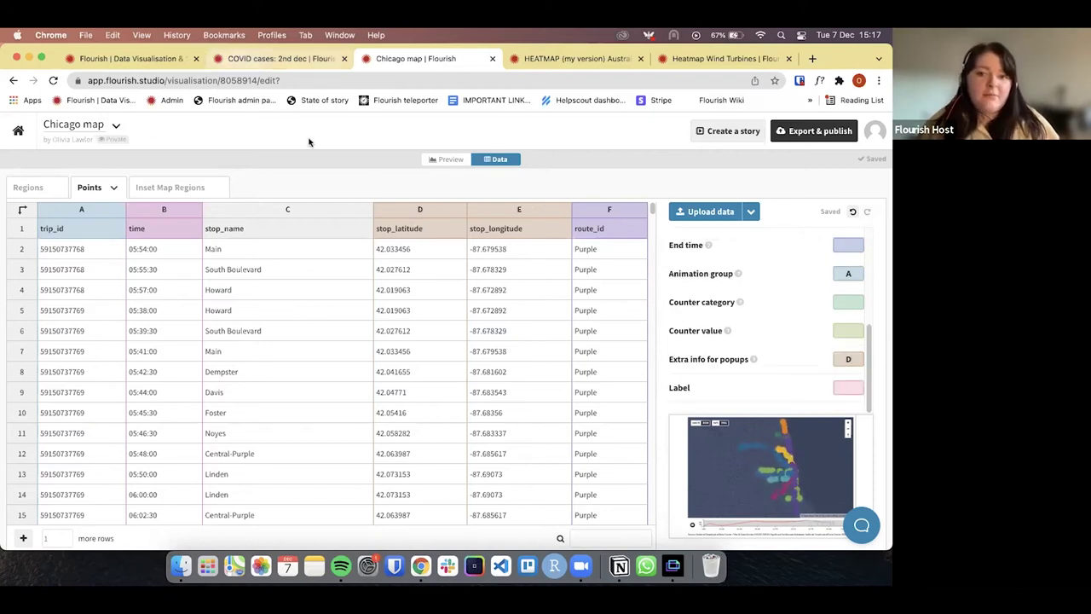
# Look through the rows of the Points data sheet and return to the map preview.
pyautogui.scroll(-5, 202, 340)
pyautogui.scroll(-20, 202, 341)
pyautogui.scroll(-20, 189, 335)
pyautogui.scroll(-20, 189, 335)
pyautogui.scroll(-5, 295, 272)
pyautogui.click(446, 159)
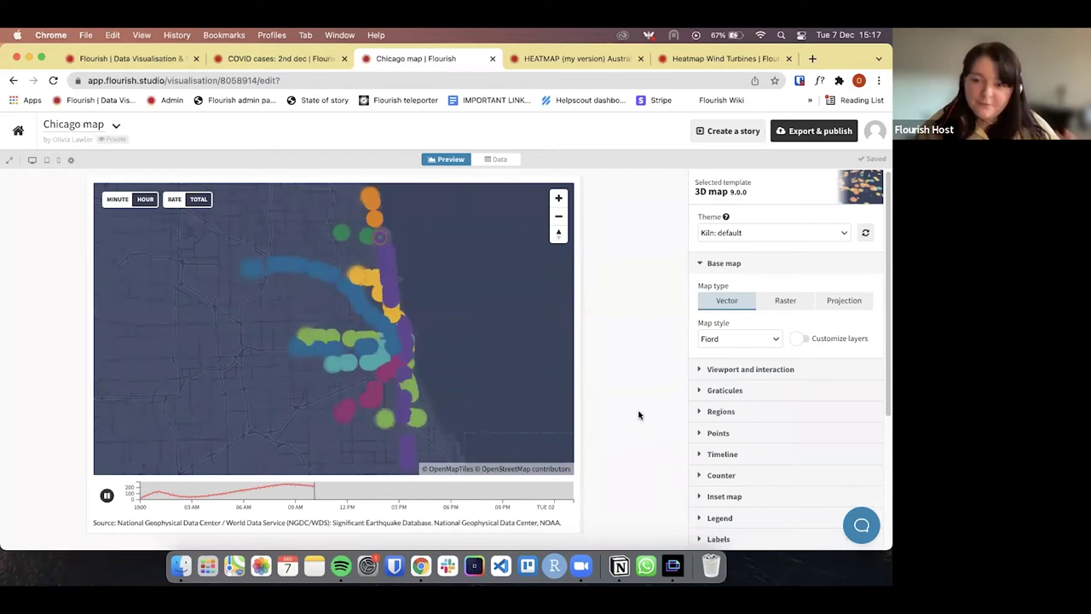
# Set the default size of the map points to 0.2 in the Points settings.
pyautogui.click(727, 432)
pyautogui.scroll(-5, 726, 431)
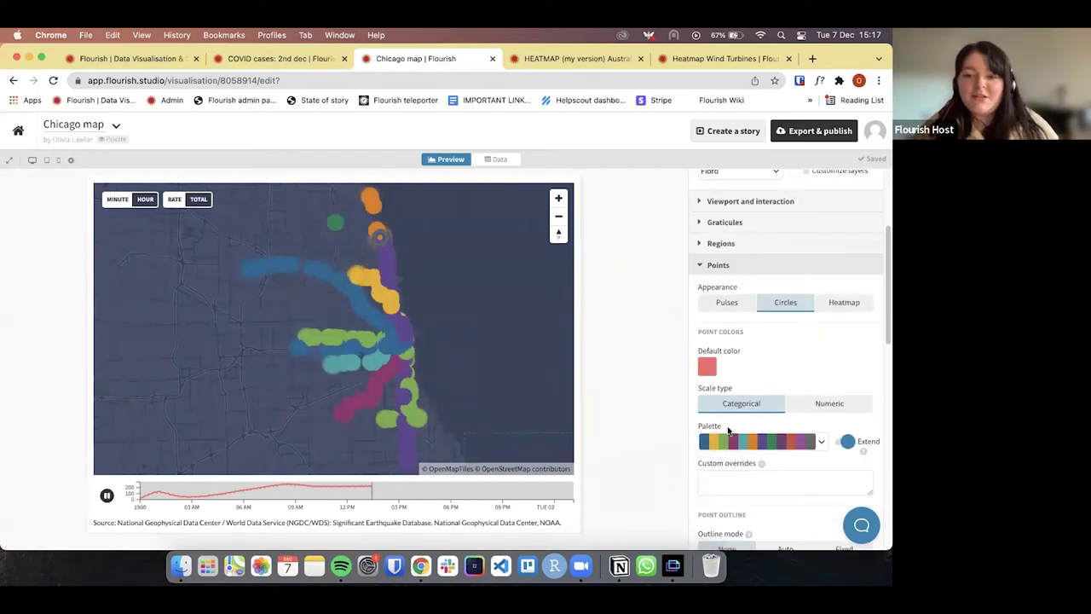
pyautogui.scroll(-3, 782, 298)
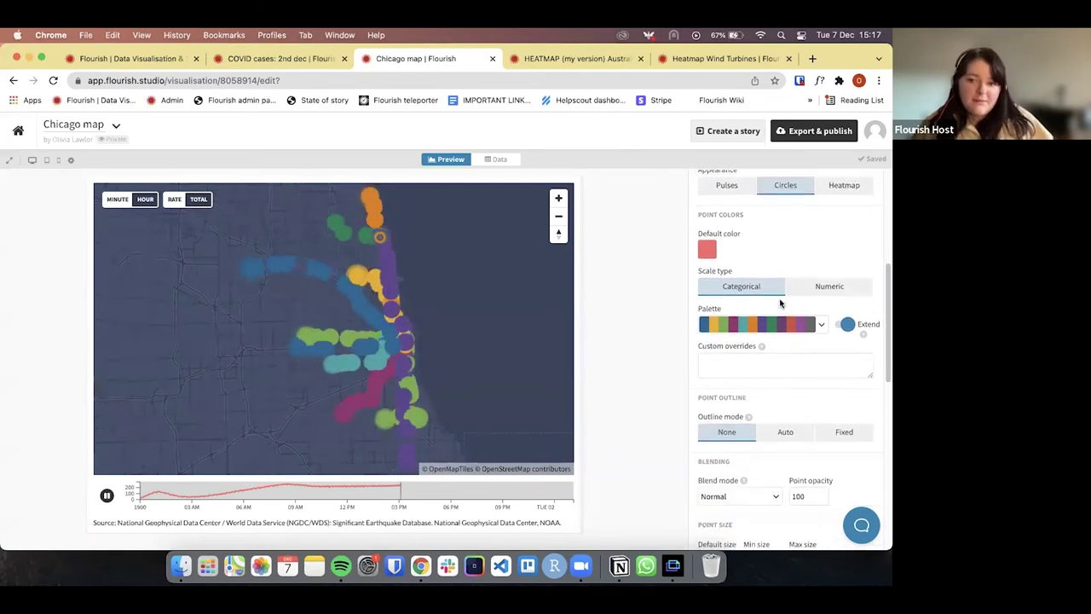
pyautogui.scroll(-3, 767, 336)
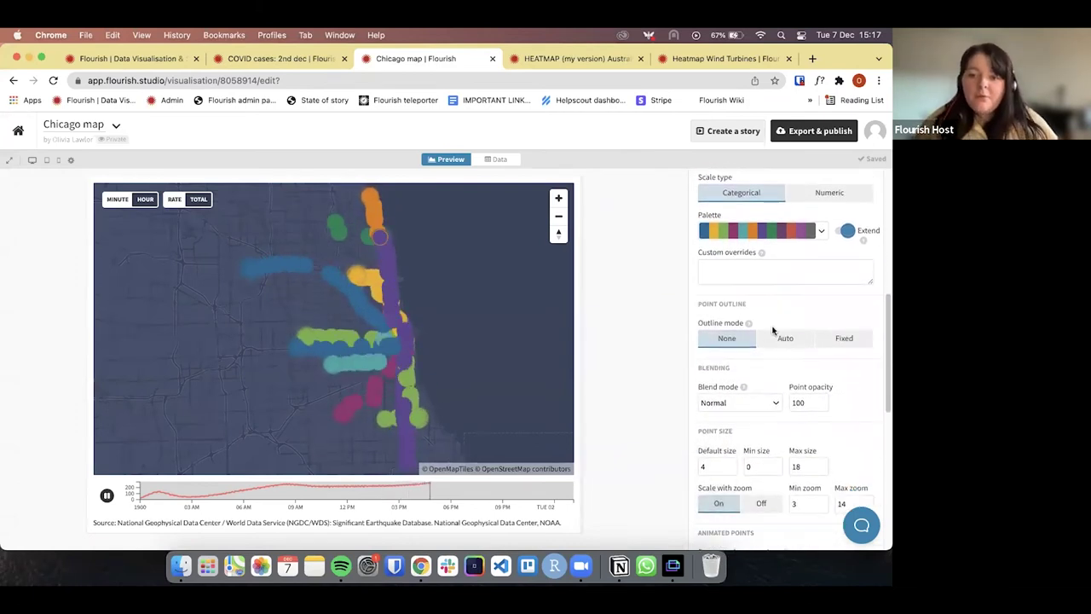
pyautogui.scroll(-3, 750, 413)
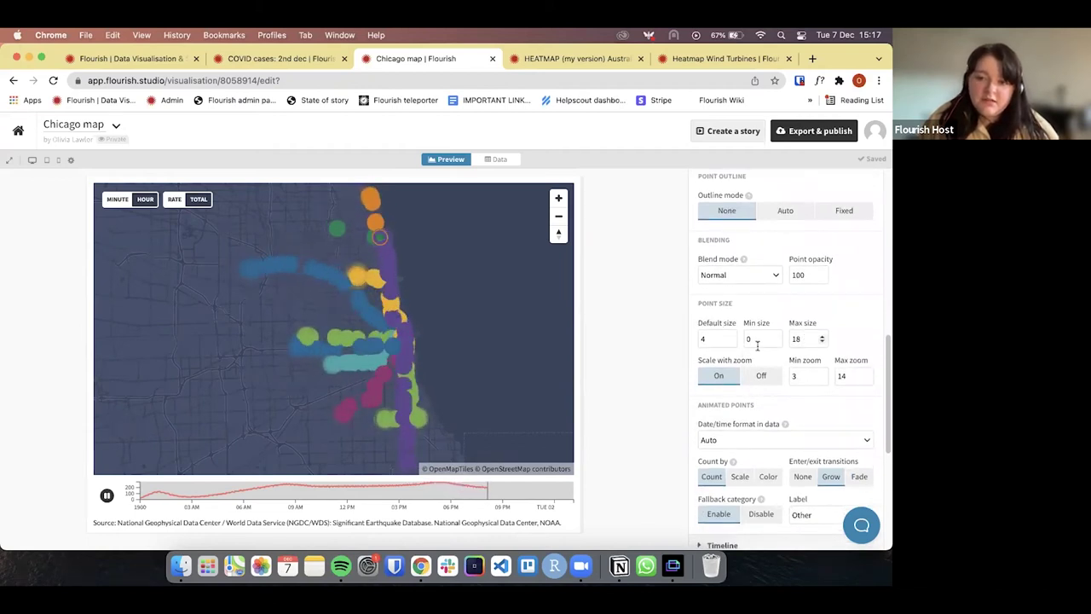
pyautogui.doubleClick(731, 342)
pyautogui.doubleClick(707, 339)
pyautogui.write('0.2')
pyautogui.click(621, 323)
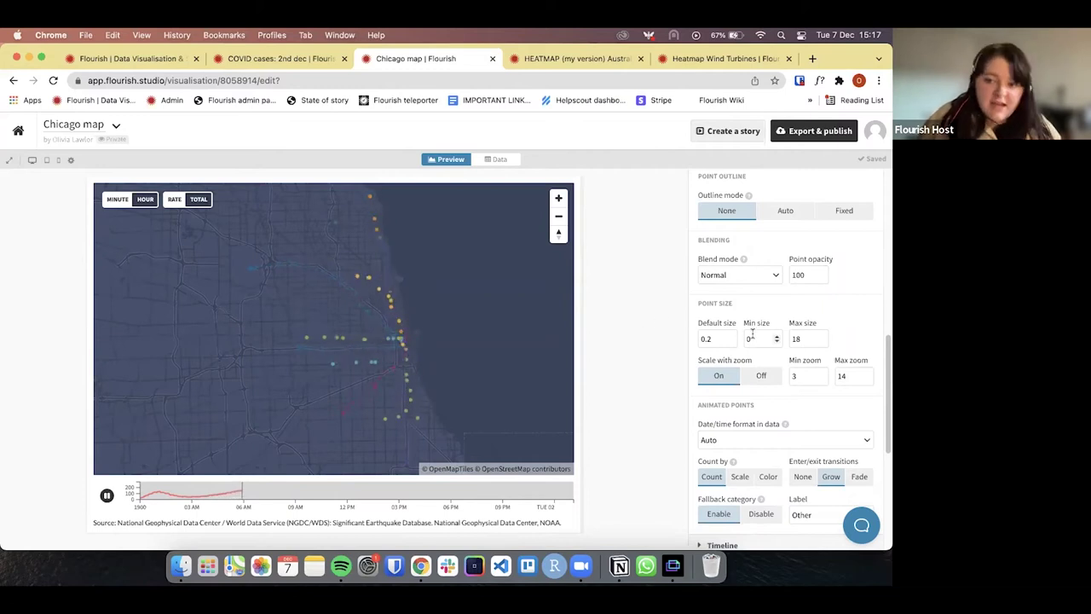
# Try default point sizes of 0.5 and 0.3 on the map and restore the size to 0.2.
pyautogui.click(720, 338)
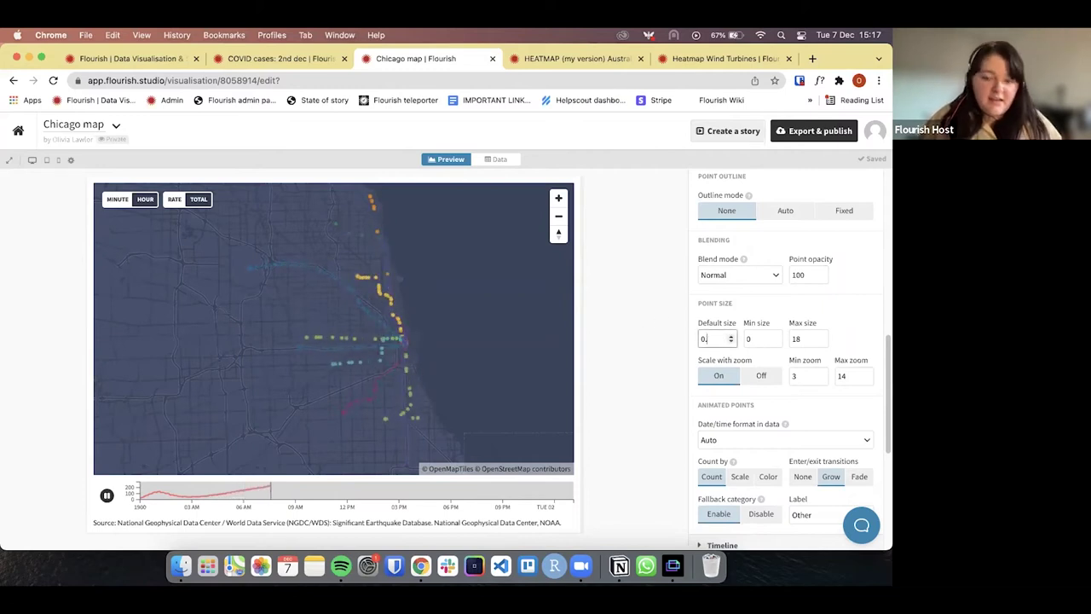
pyautogui.write('5')
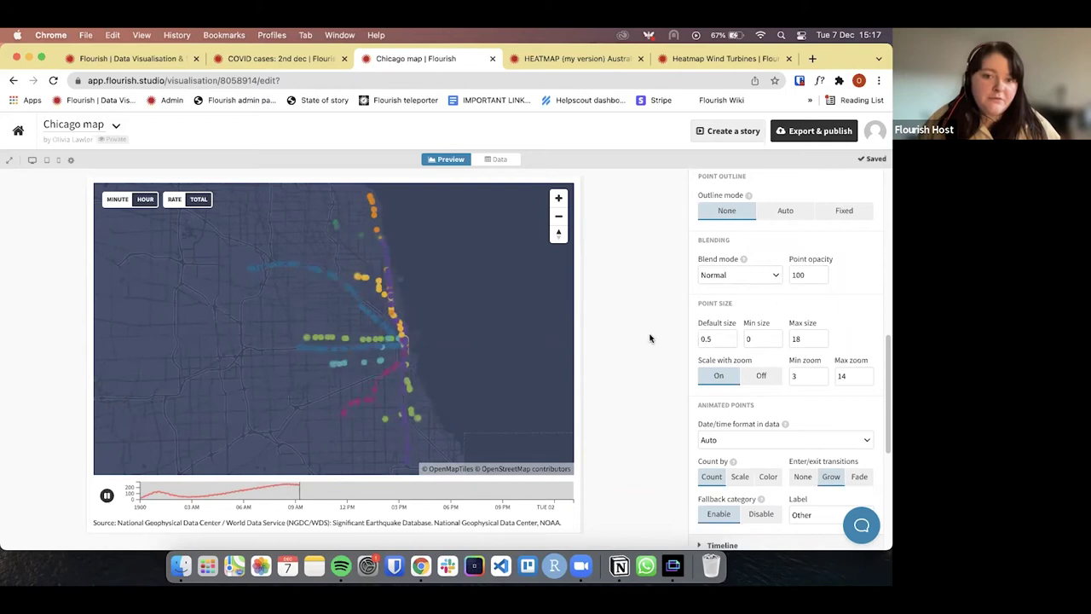
pyautogui.press('BackSpace')
pyautogui.write('3')
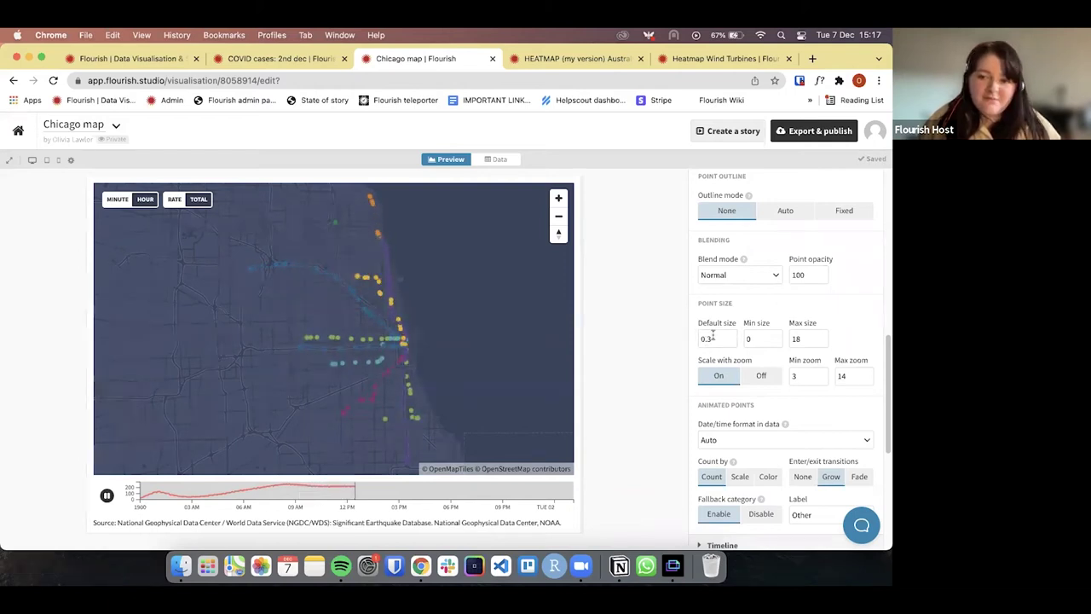
pyautogui.click(623, 345)
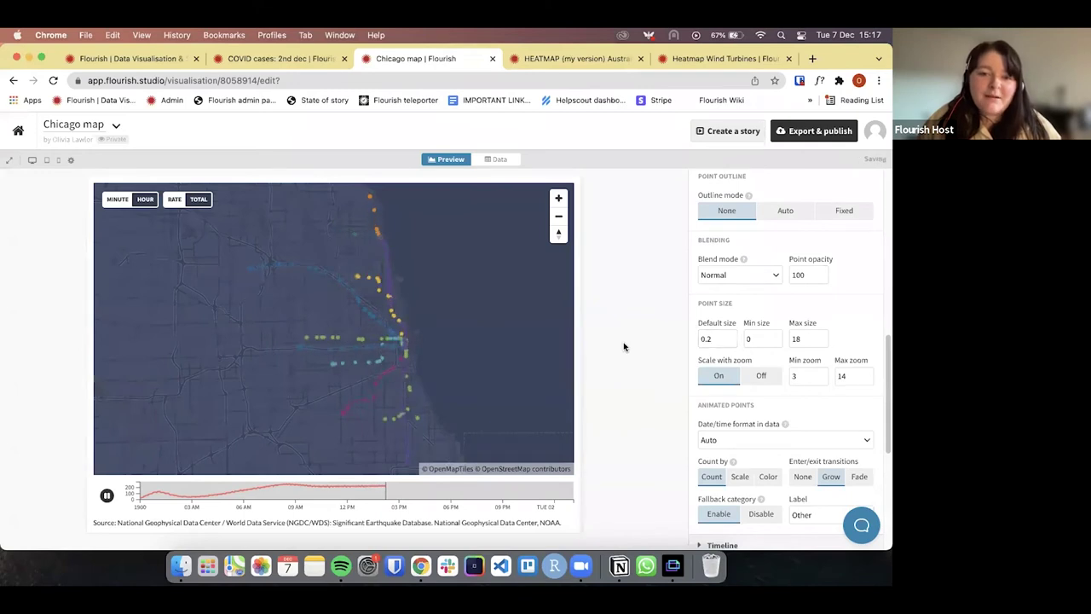
# Examine the date/time formats offered for the animated points and the help note on custom formats.
pyautogui.scroll(-1, 703, 480)
pyautogui.click(703, 480)
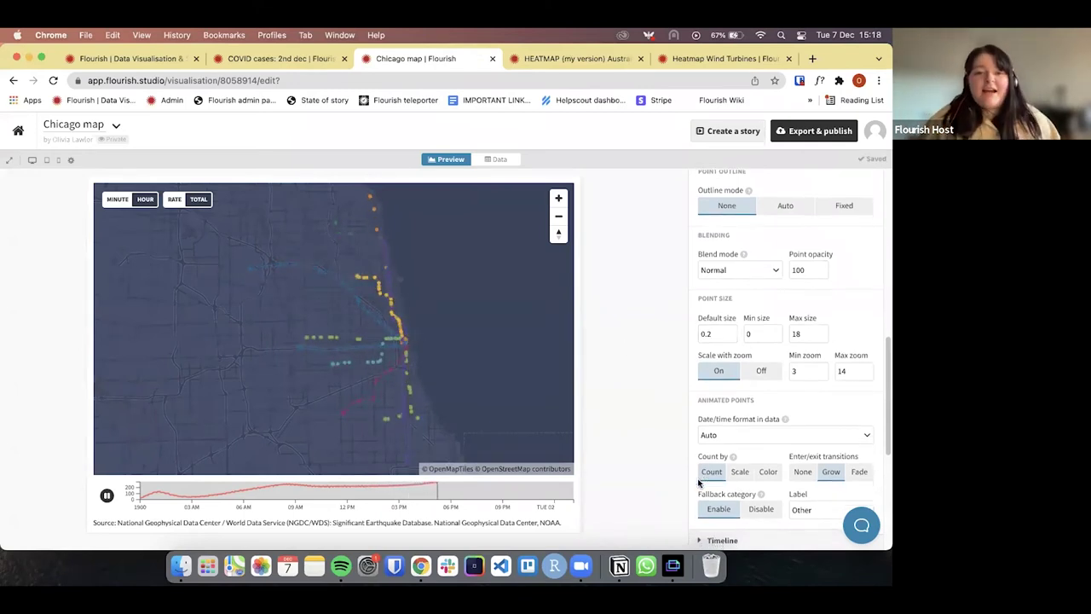
pyautogui.click(775, 437)
pyautogui.click(644, 409)
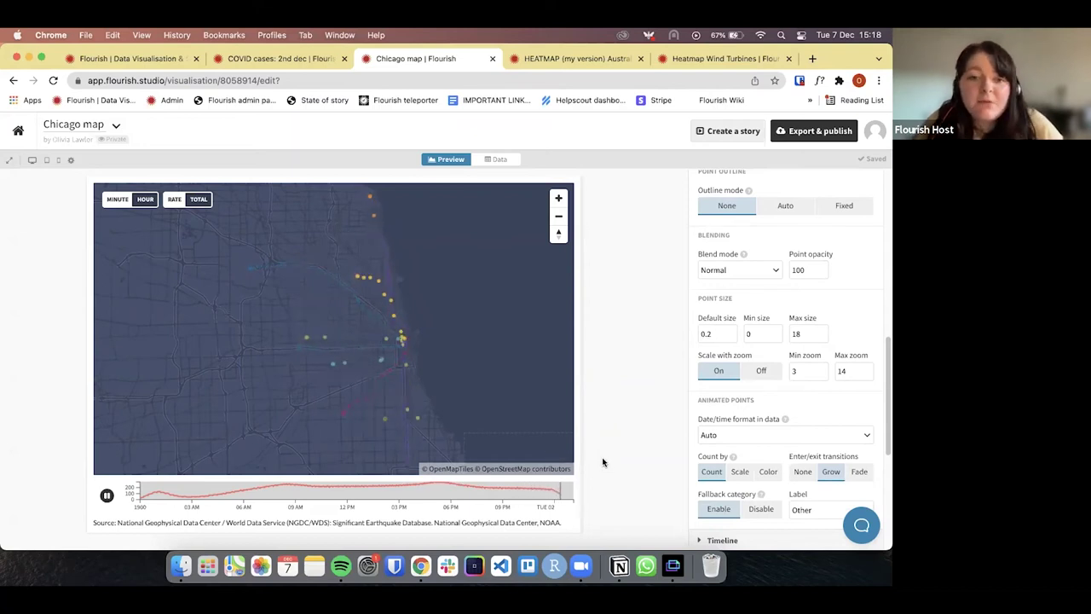
pyautogui.click(866, 434)
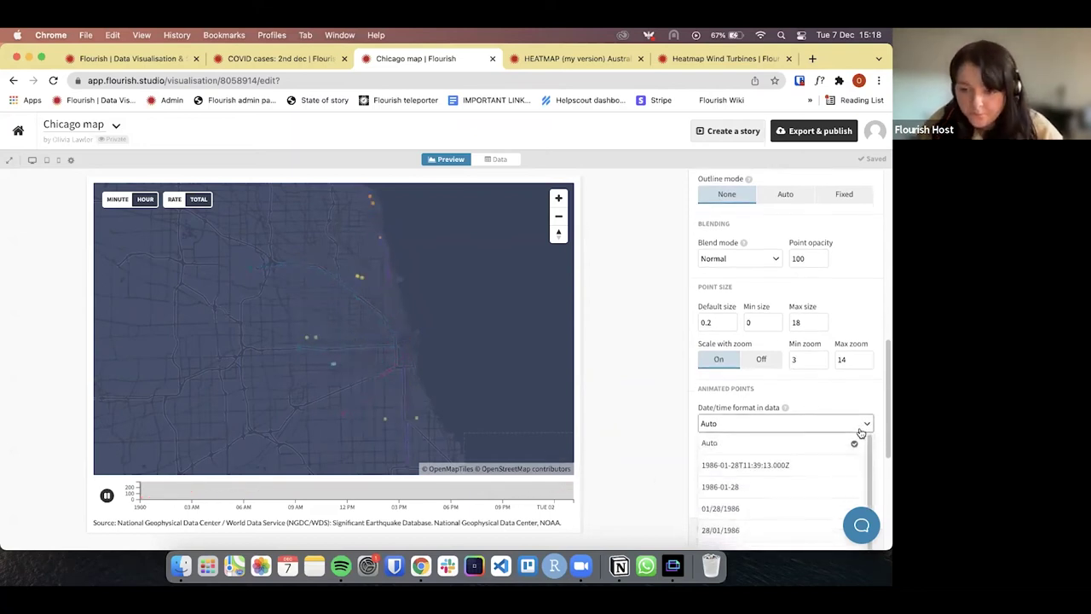
pyautogui.scroll(-5, 835, 392)
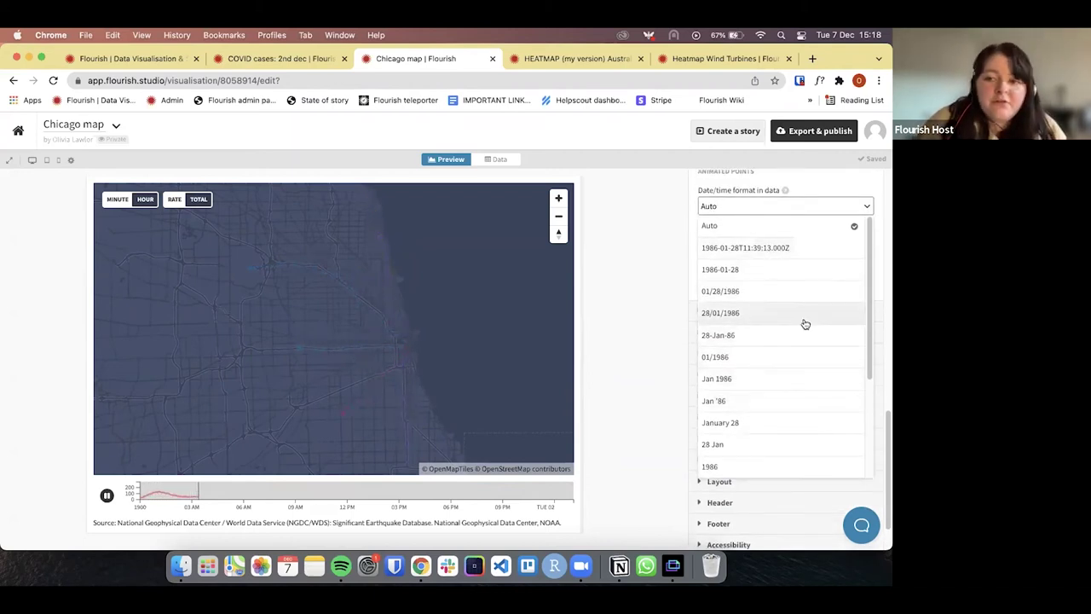
pyautogui.scroll(-2, 805, 298)
pyautogui.scroll(-2, 801, 283)
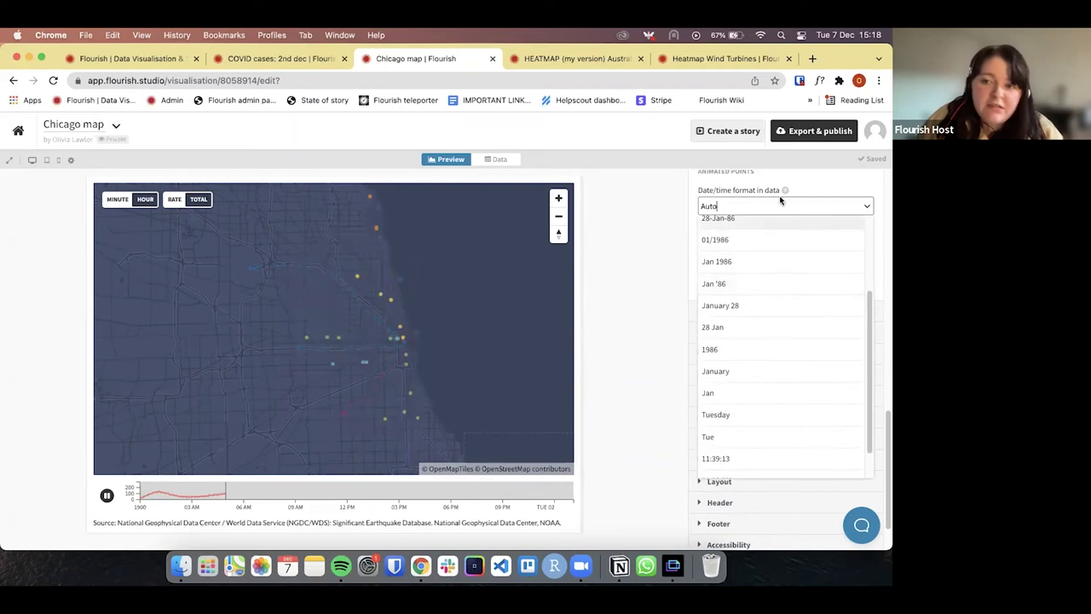
pyautogui.moveTo(784, 192)
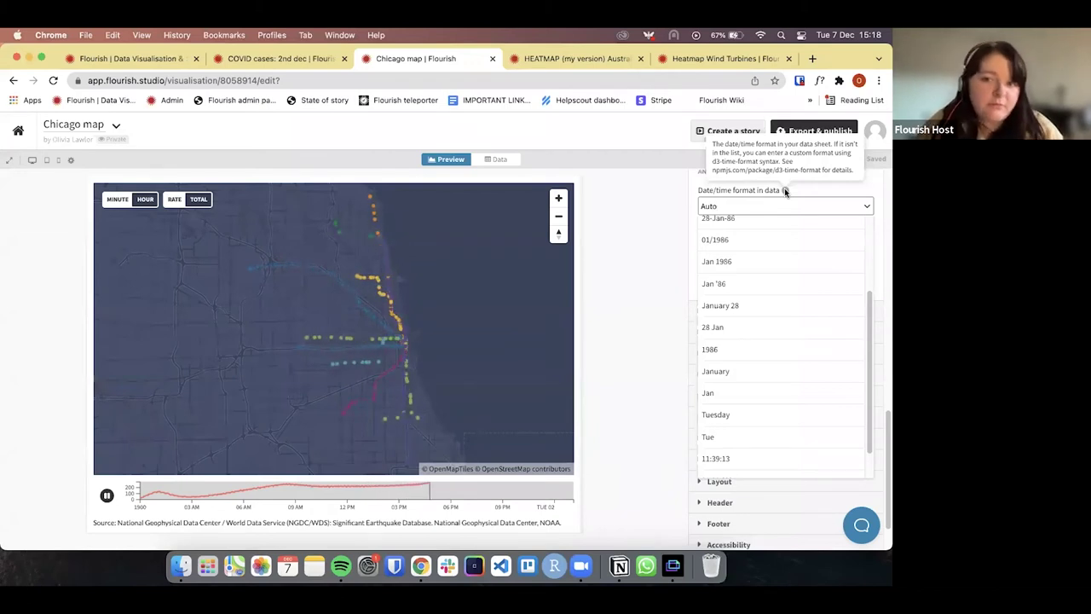
# Try the custom date/time format ewqiwejqwiehjqwe for the animated points and choose the 11:39:13 format instead.
pyautogui.moveTo(755, 205); pyautogui.dragTo(638, 195)
pyautogui.press('BackSpace')
pyautogui.write('ewqiwejqwiehjqwe')
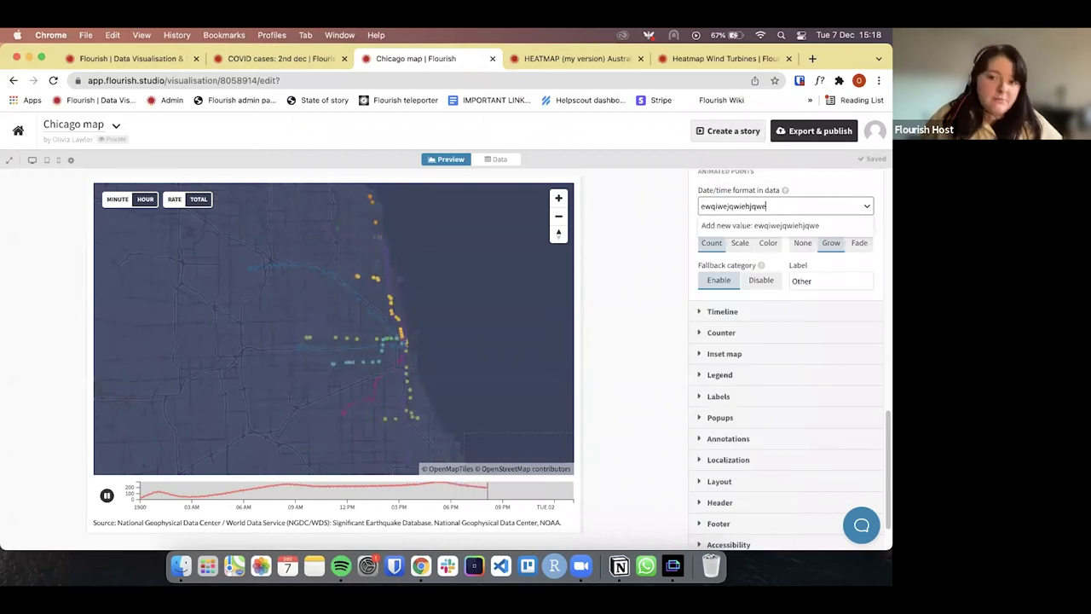
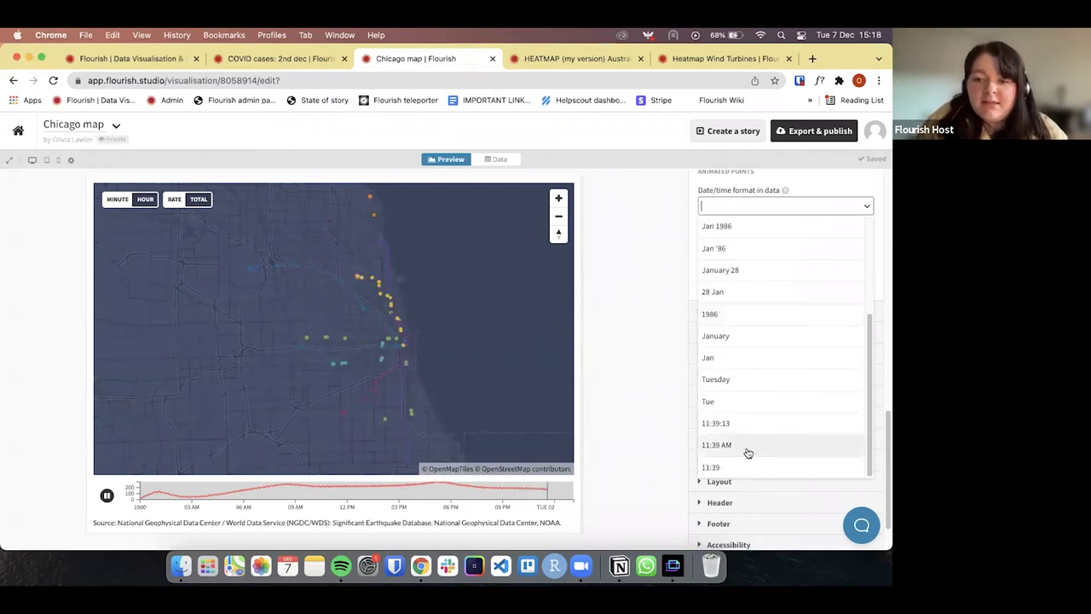
pyautogui.click(742, 430)
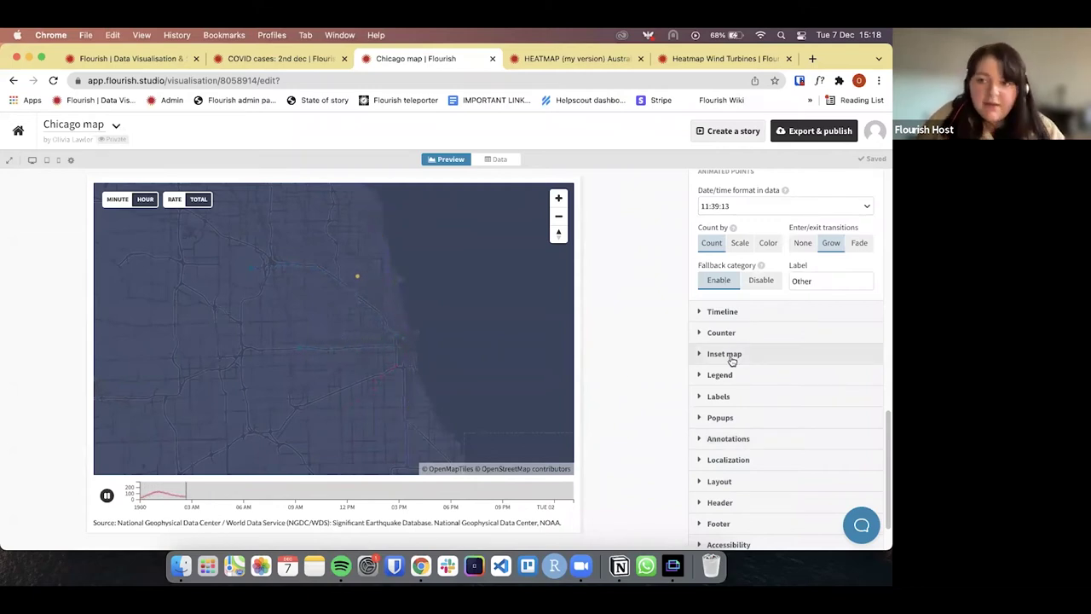
# Try counting the animated points by Scale and Color and the Fade transition, restoring Count and Grow.
pyautogui.scroll(2, 730, 362)
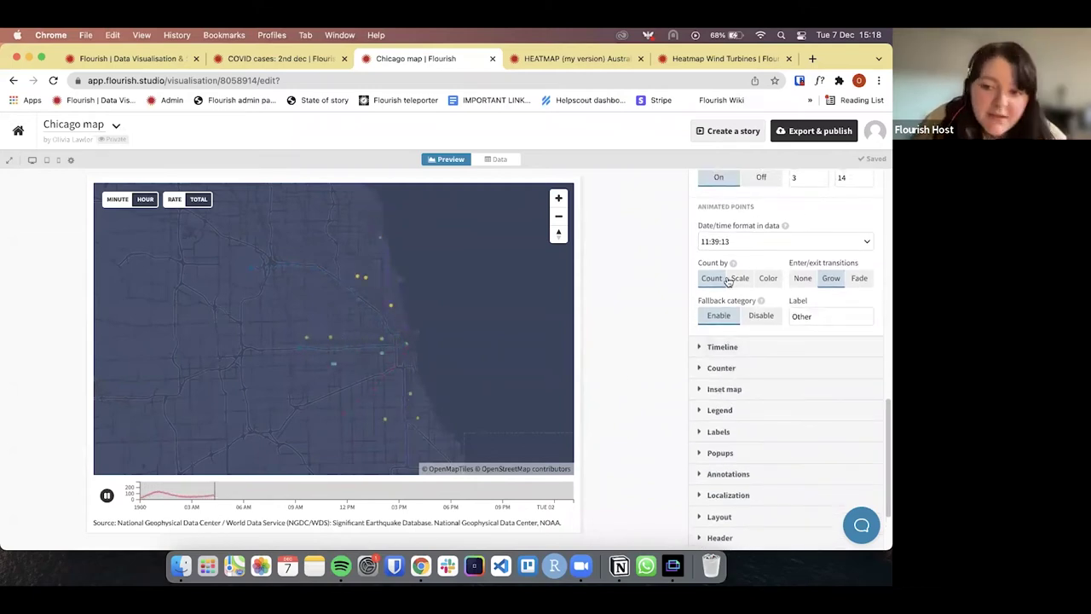
pyautogui.click(740, 280)
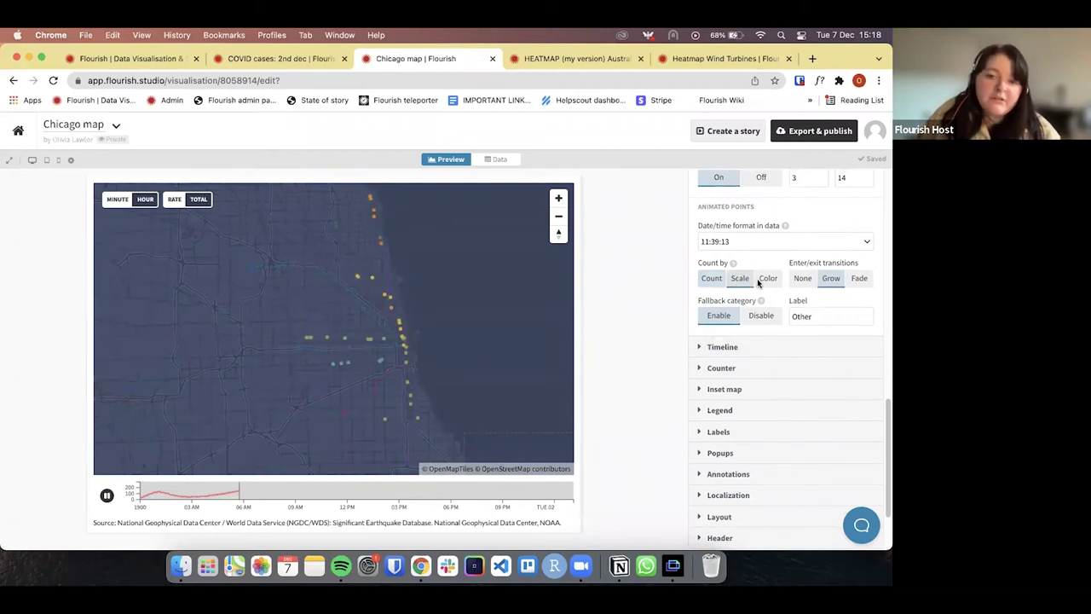
pyautogui.click(764, 281)
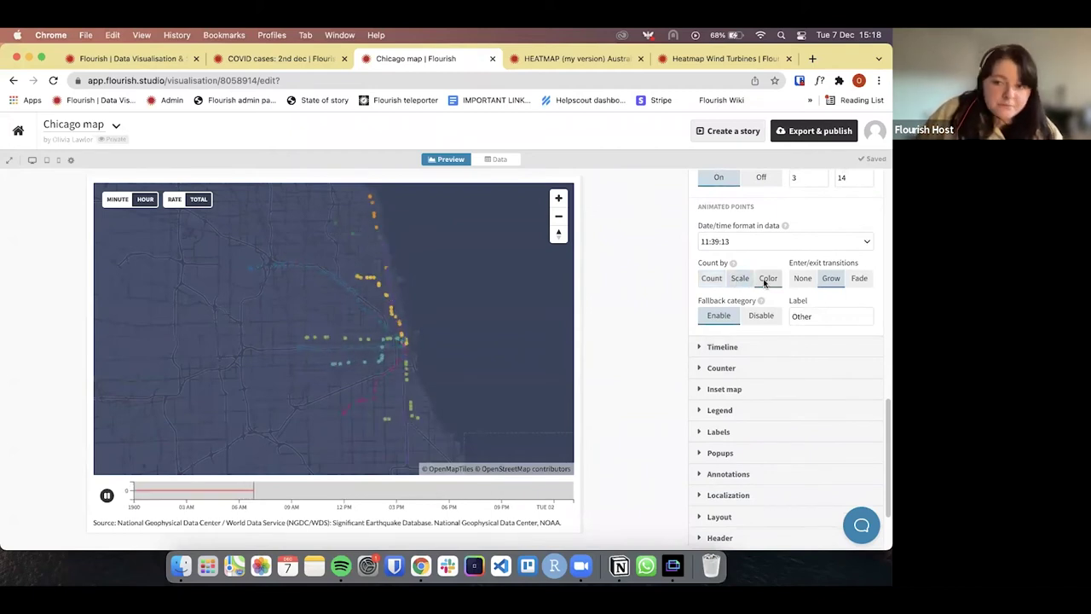
pyautogui.click(711, 281)
pyautogui.moveTo(731, 264)
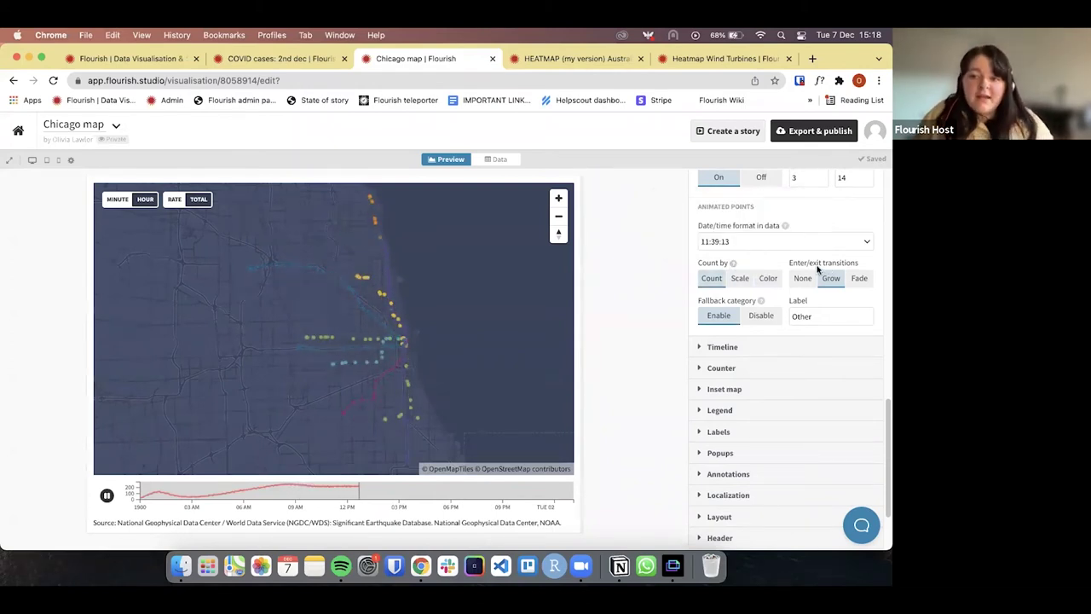
pyautogui.click(859, 278)
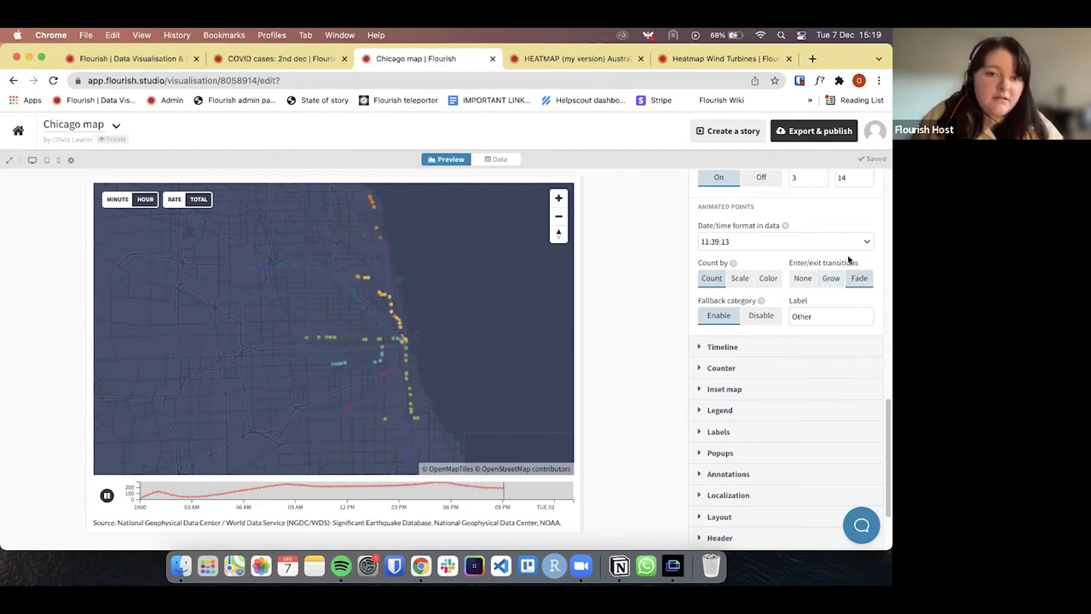
pyautogui.click(830, 277)
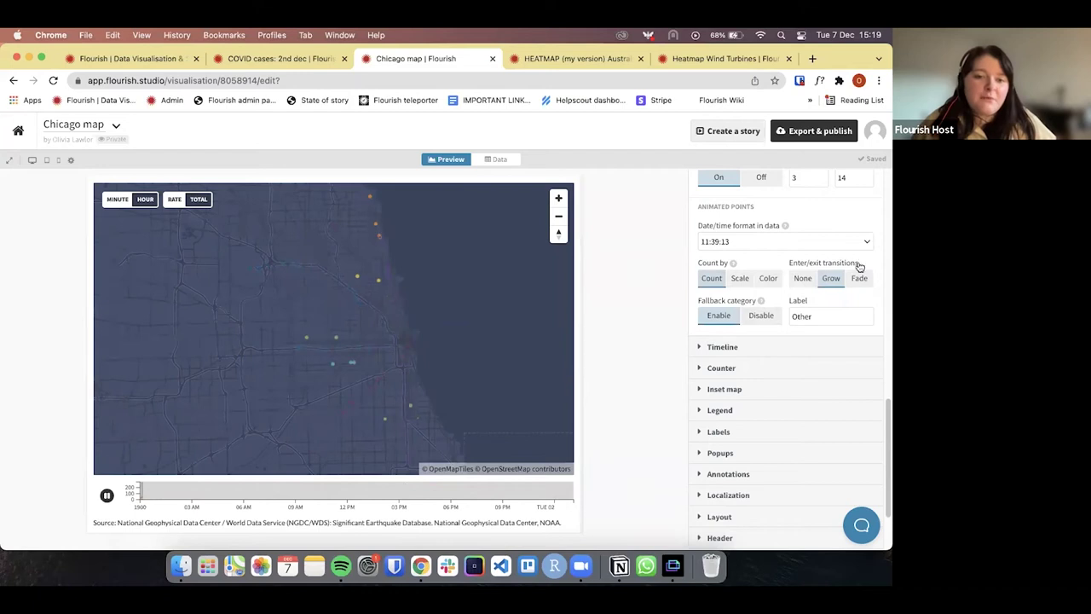
# Turn off Play on load in the Timeline settings and reload the page to test it.
pyautogui.click(753, 359)
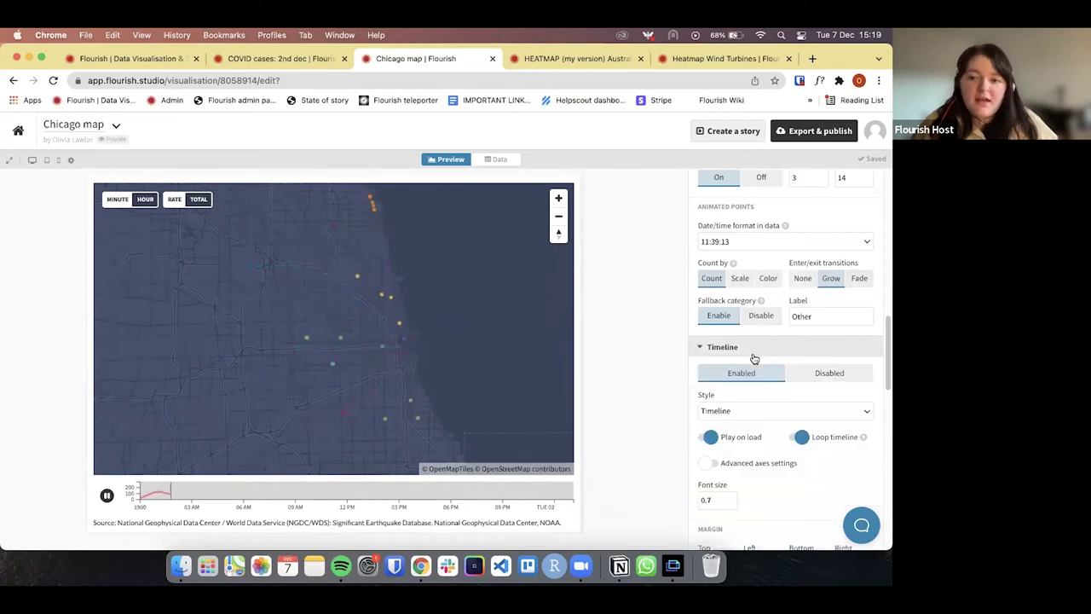
pyautogui.scroll(-1, 759, 355)
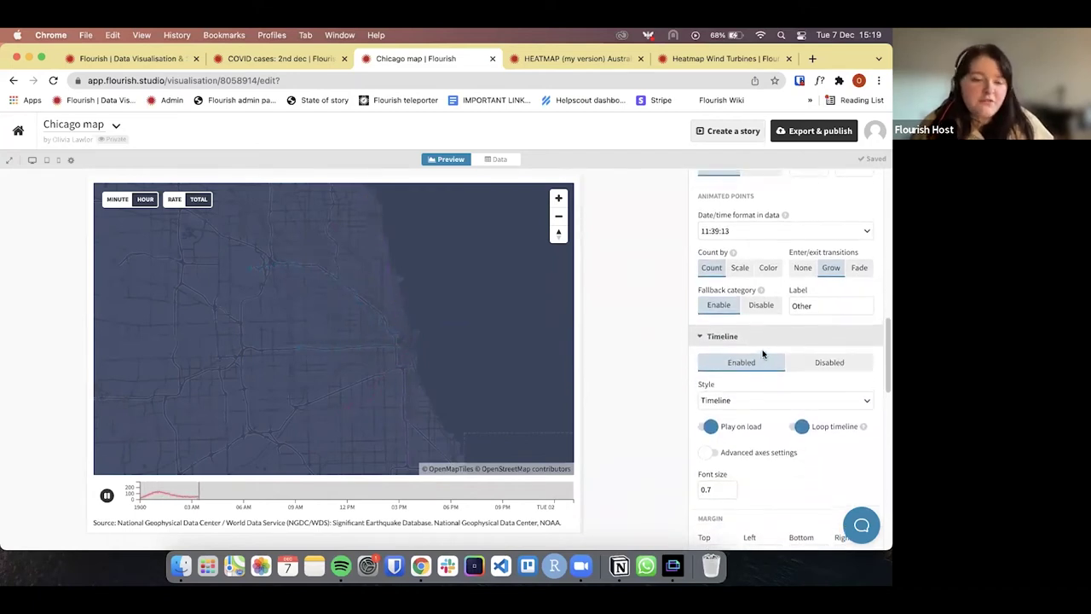
pyautogui.scroll(-3, 763, 353)
pyautogui.scroll(-5, 759, 369)
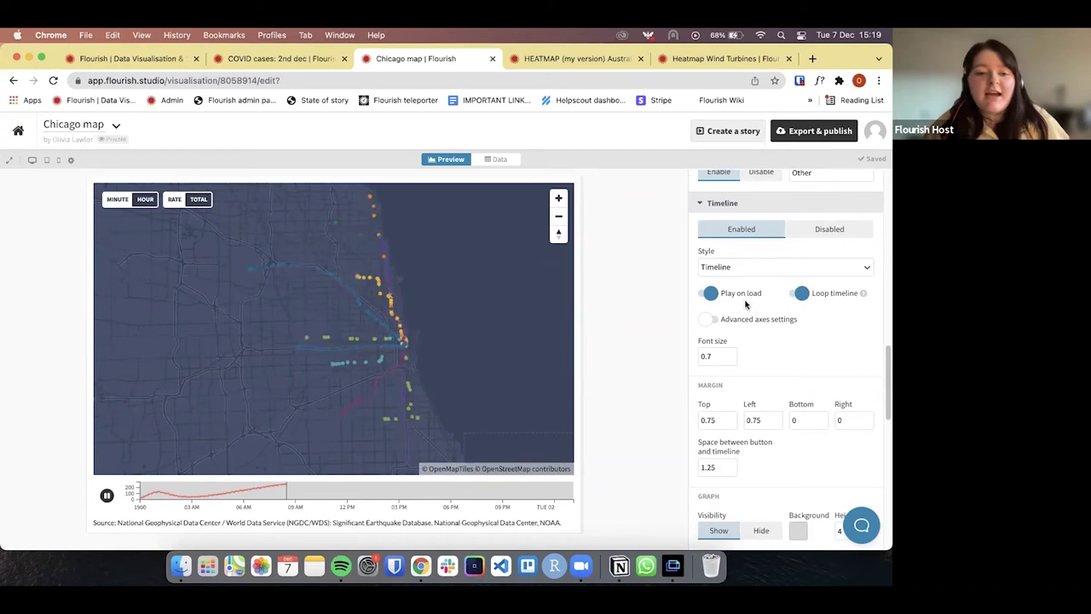
pyautogui.click(708, 293)
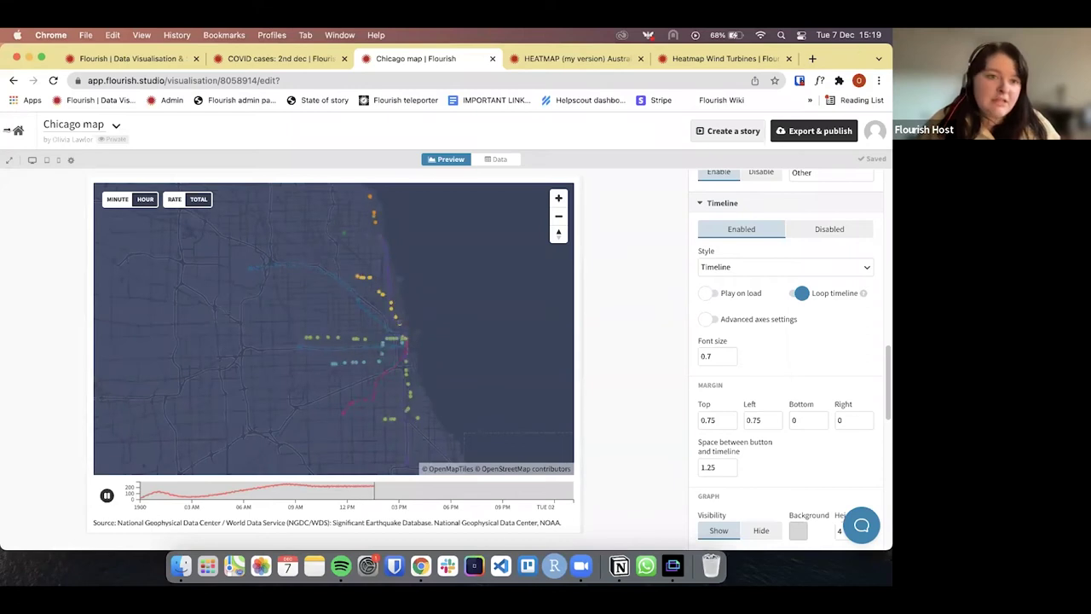
pyautogui.click(55, 80)
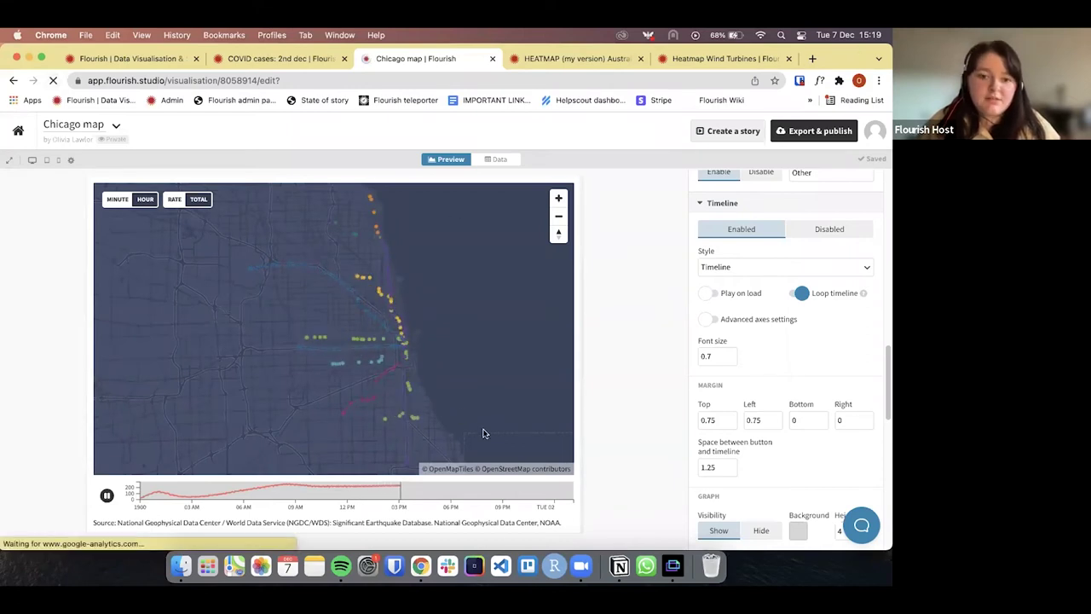
pyautogui.click(723, 263)
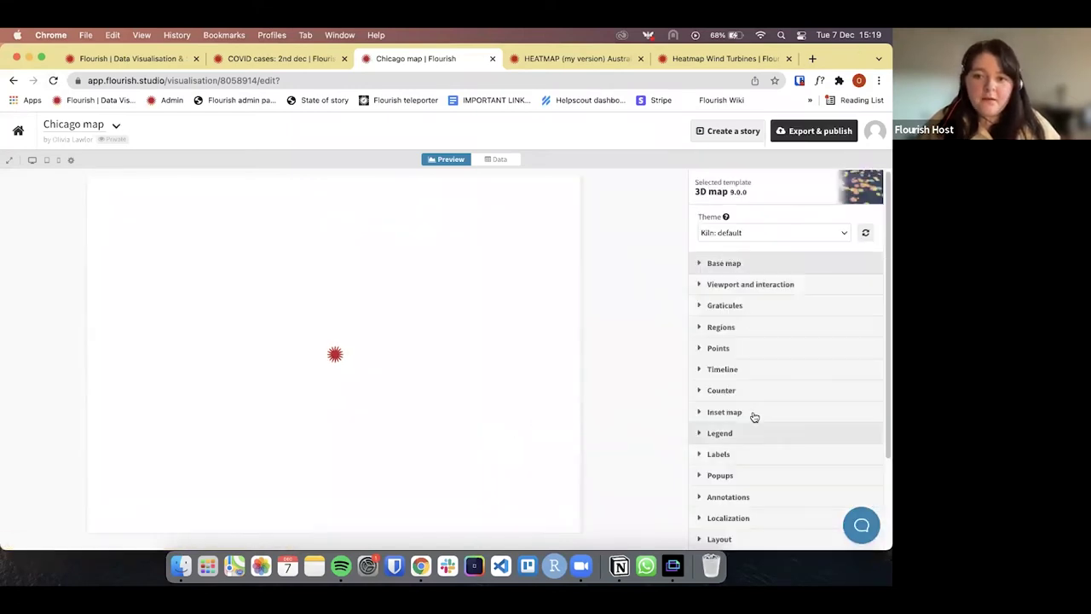
# Turn Play on load back on for the timeline and start the map animation.
pyautogui.click(731, 371)
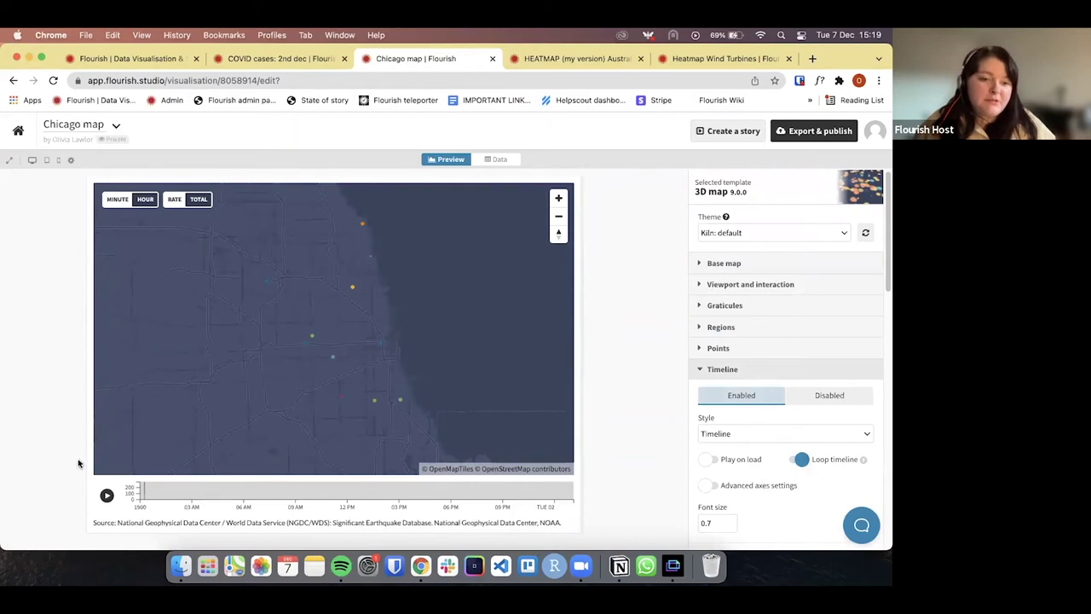
pyautogui.click(708, 459)
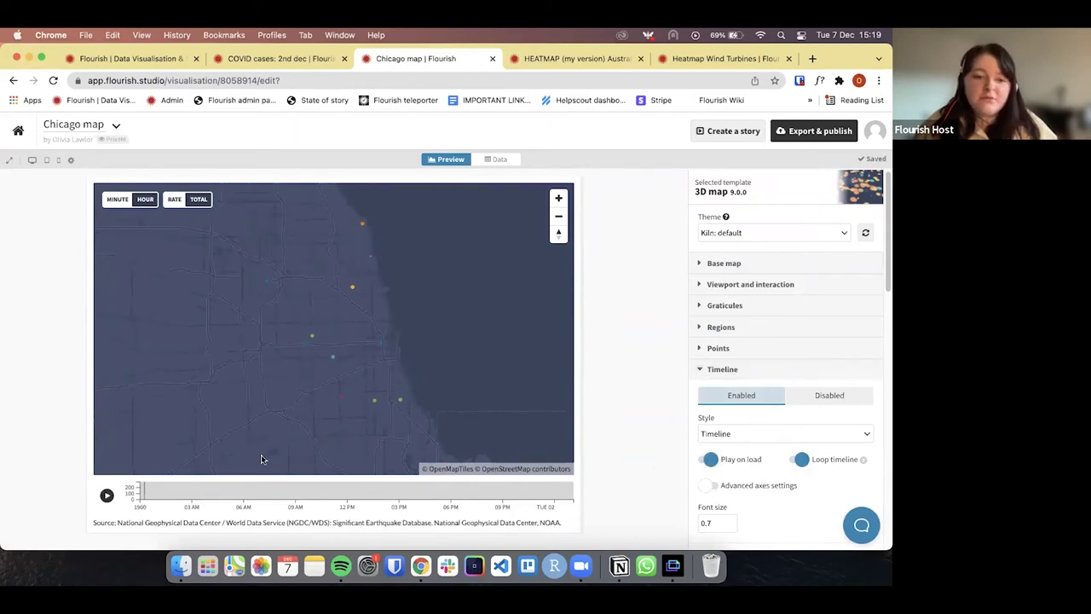
pyautogui.click(105, 496)
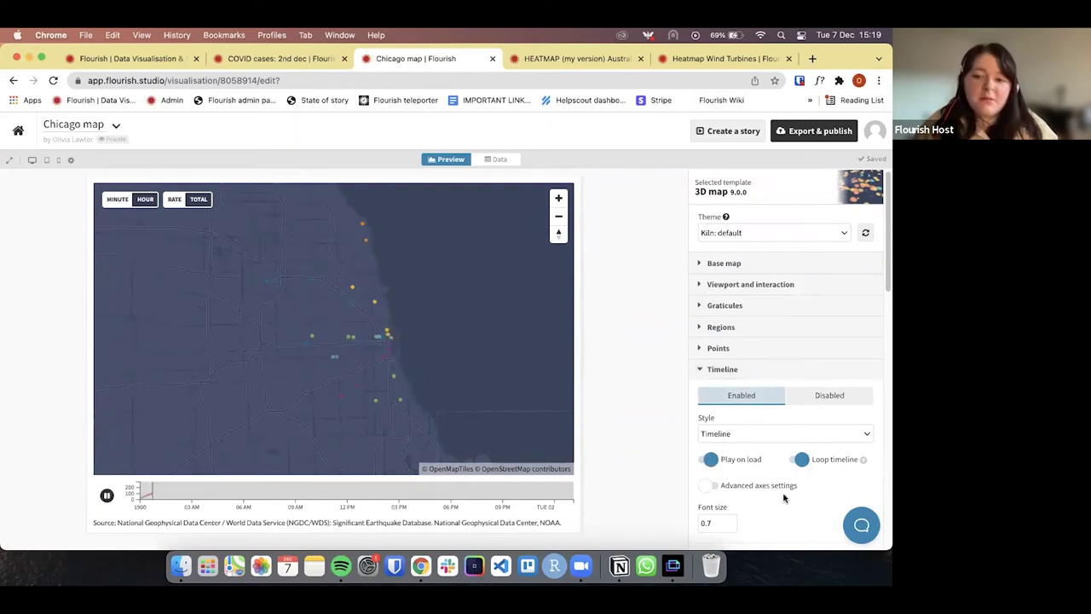
pyautogui.scroll(-1, 784, 485)
pyautogui.scroll(-1, 777, 415)
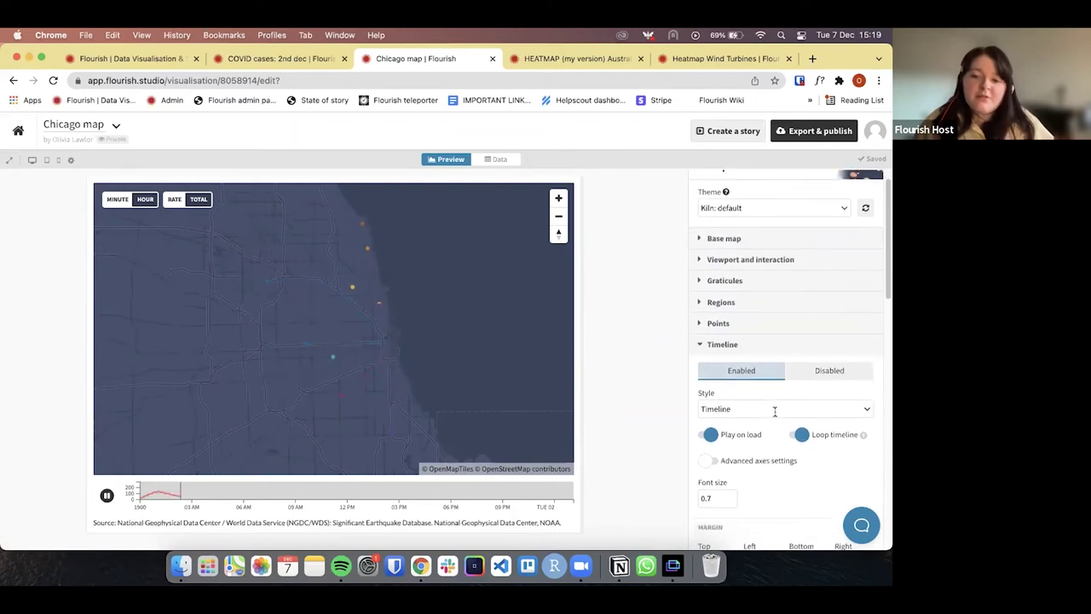
# Try the timeline's Advanced axes settings and turn them off again.
pyautogui.click(774, 407)
pyautogui.click(724, 426)
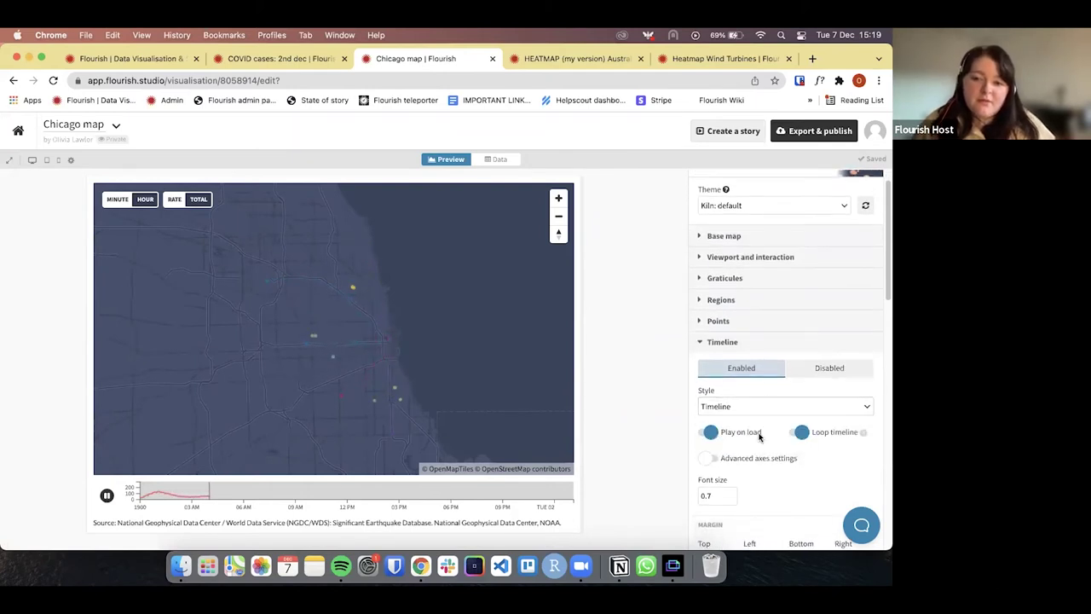
pyautogui.scroll(-3, 792, 452)
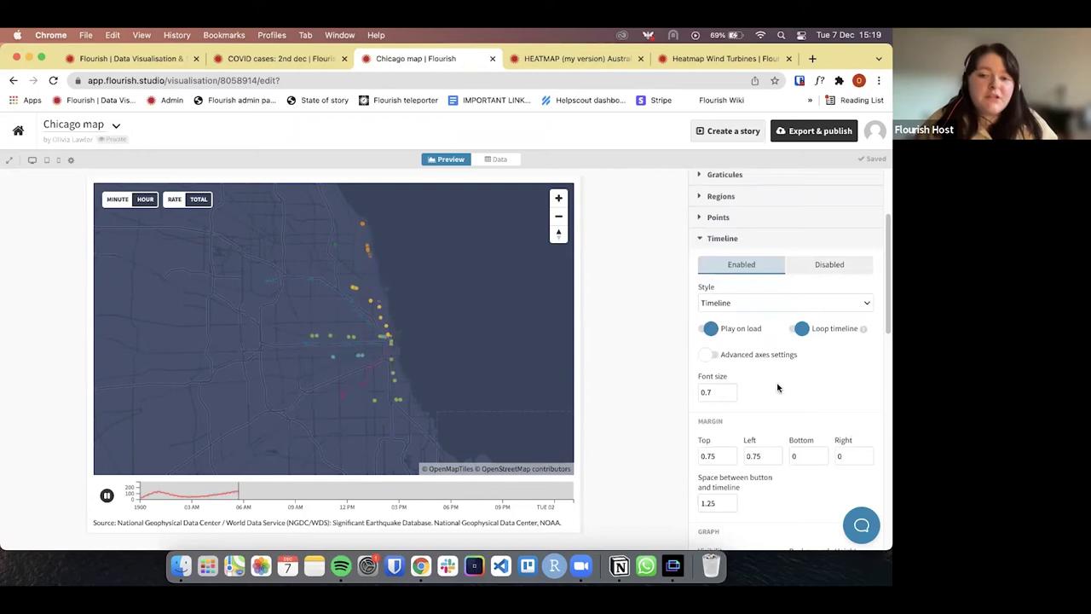
pyautogui.click(712, 354)
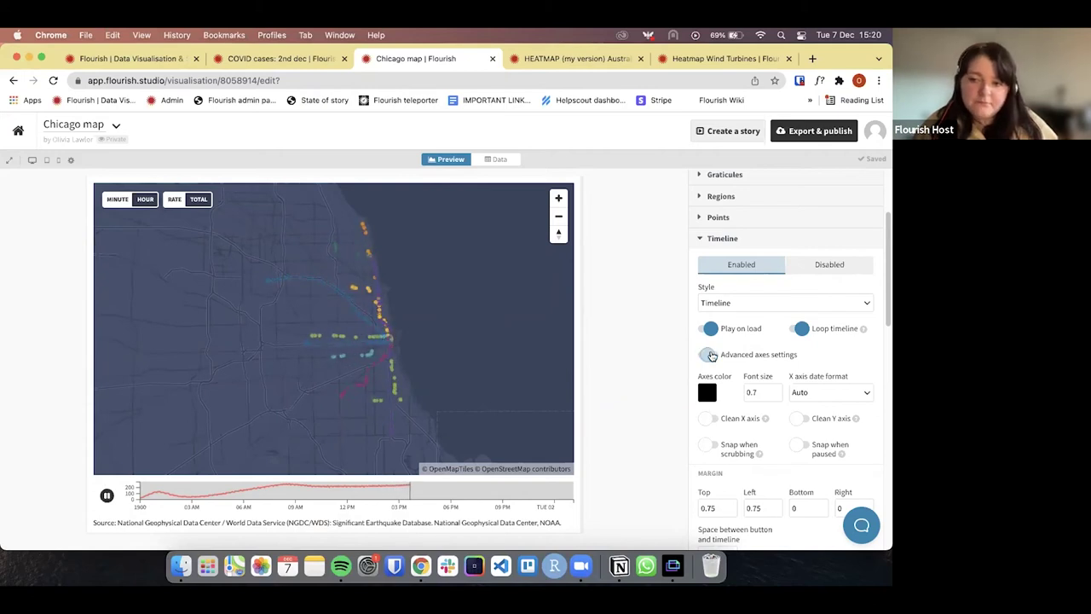
pyautogui.click(712, 354)
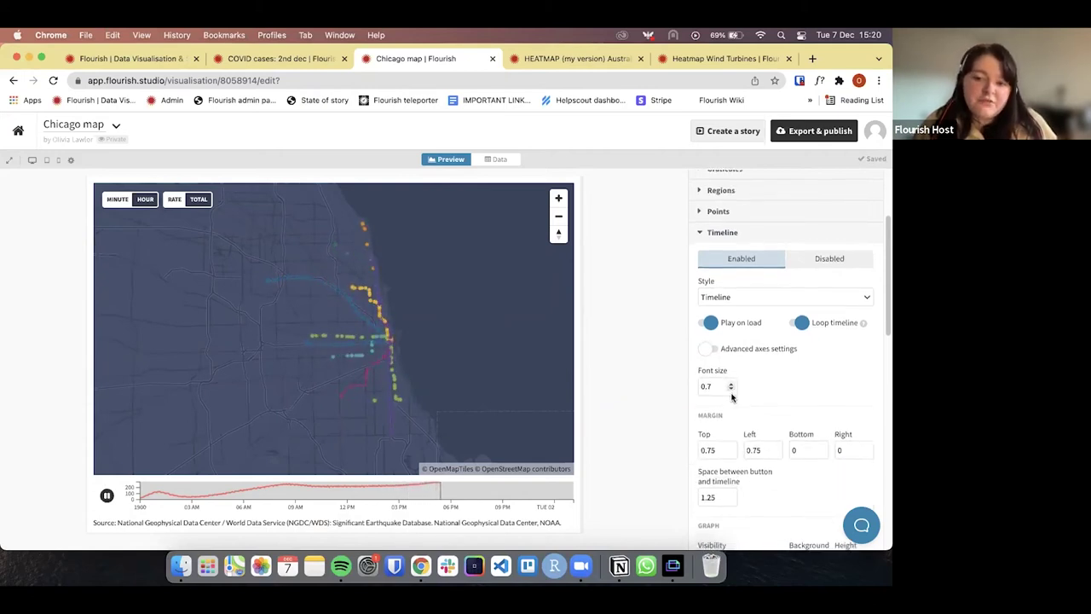
# Hide the timeline's graph and reload the page to check the map with the plain timeline.
pyautogui.scroll(-3, 730, 397)
pyautogui.scroll(-2, 730, 402)
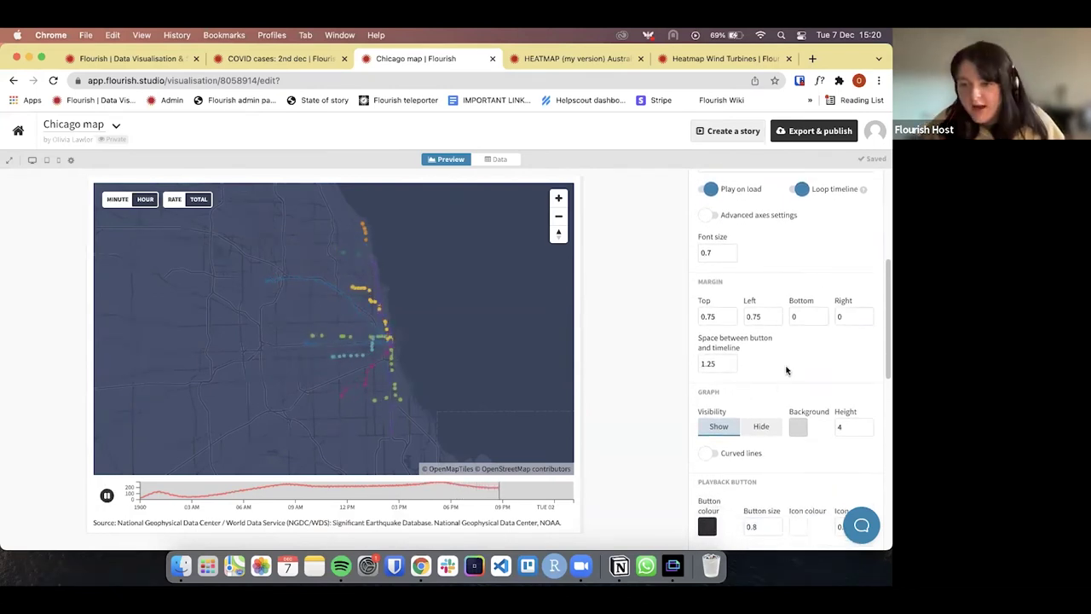
pyautogui.scroll(-2, 777, 383)
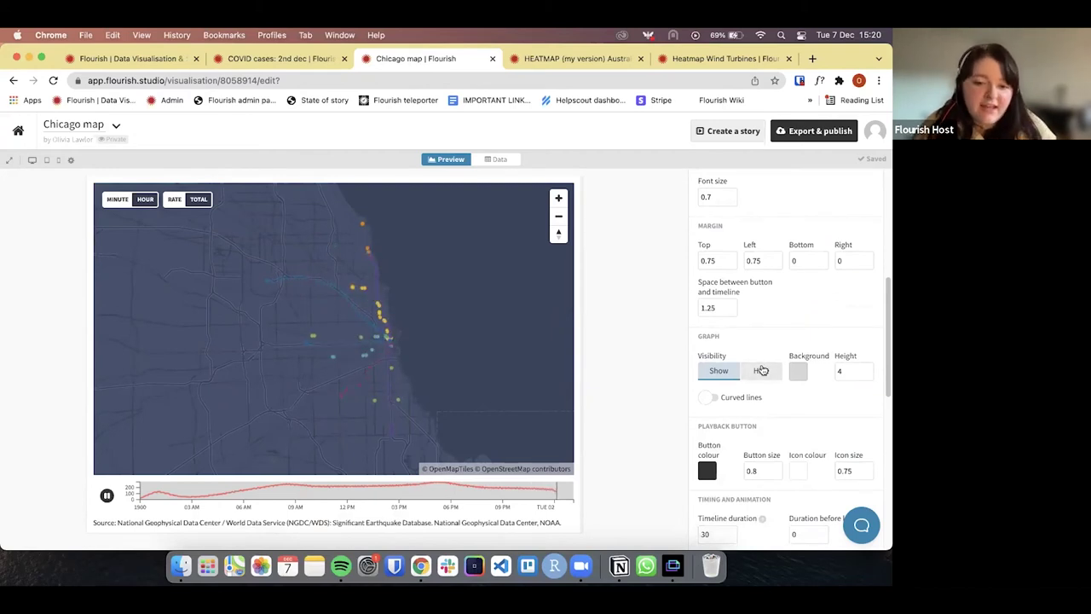
pyautogui.click(761, 370)
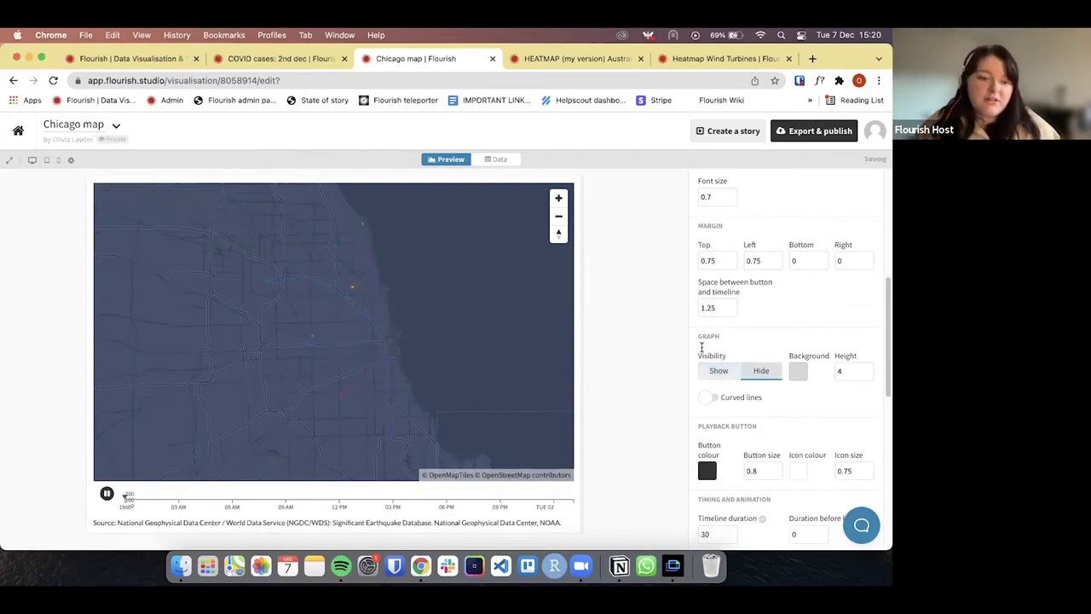
pyautogui.click(53, 80)
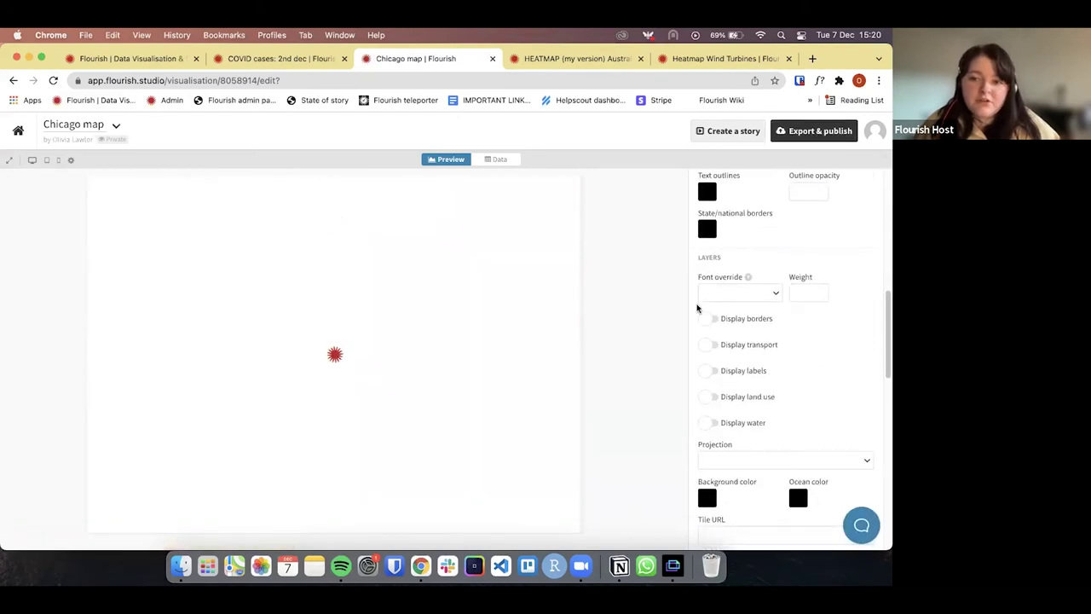
pyautogui.scroll(-2, 759, 403)
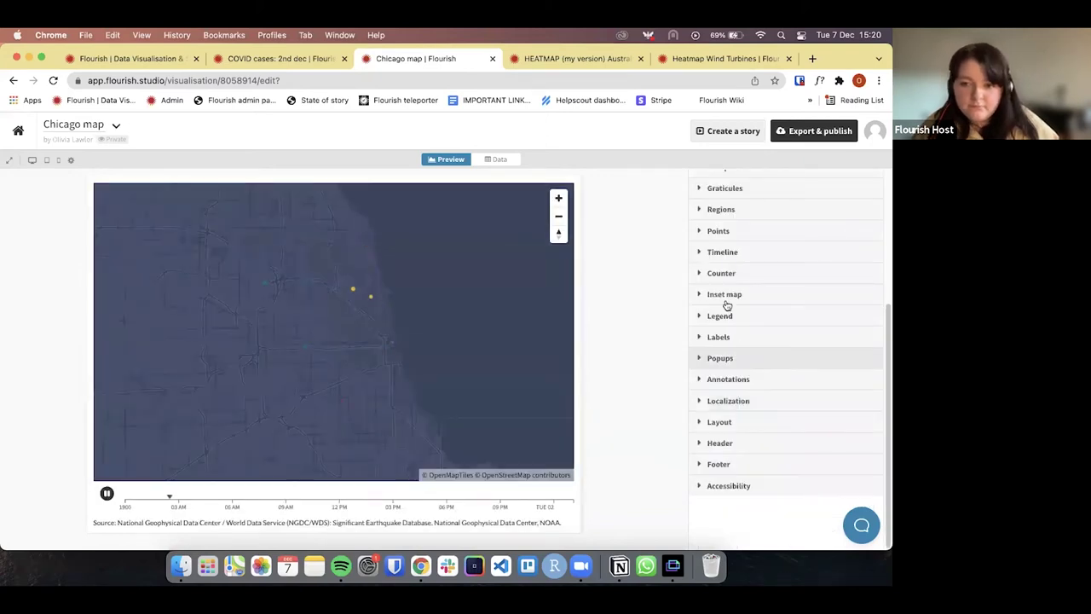
# Change the timeline's playback button colour to a muted dark red.
pyautogui.click(724, 254)
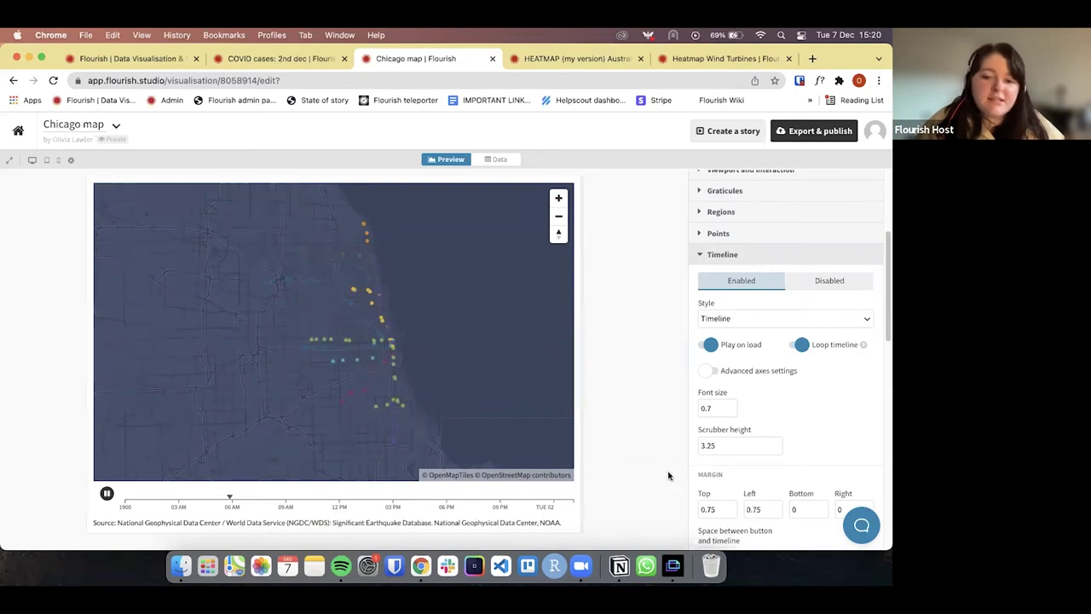
pyautogui.scroll(-5, 805, 466)
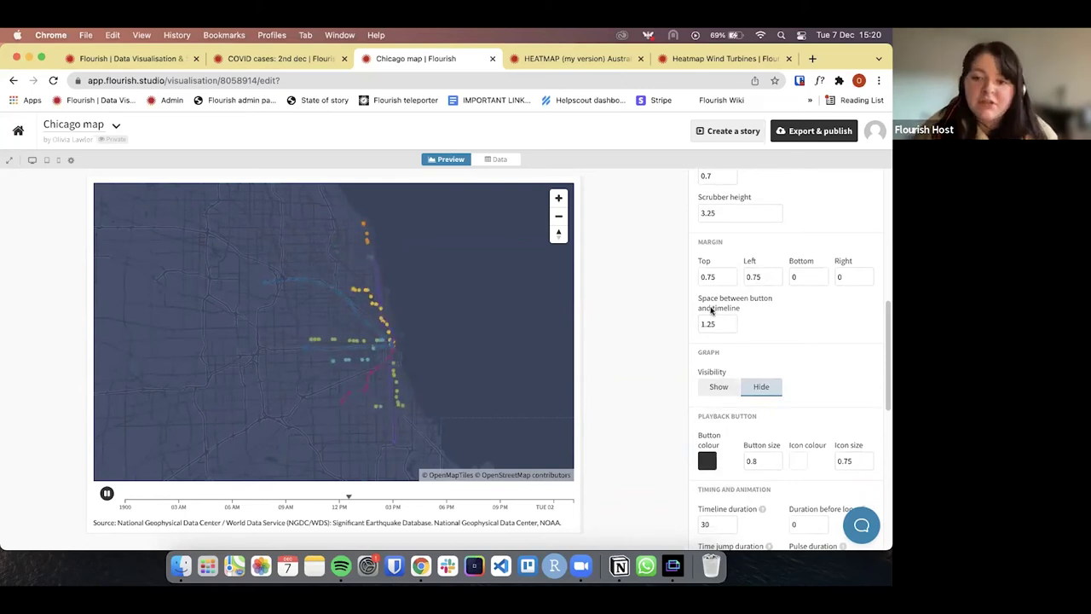
pyautogui.scroll(-2, 817, 416)
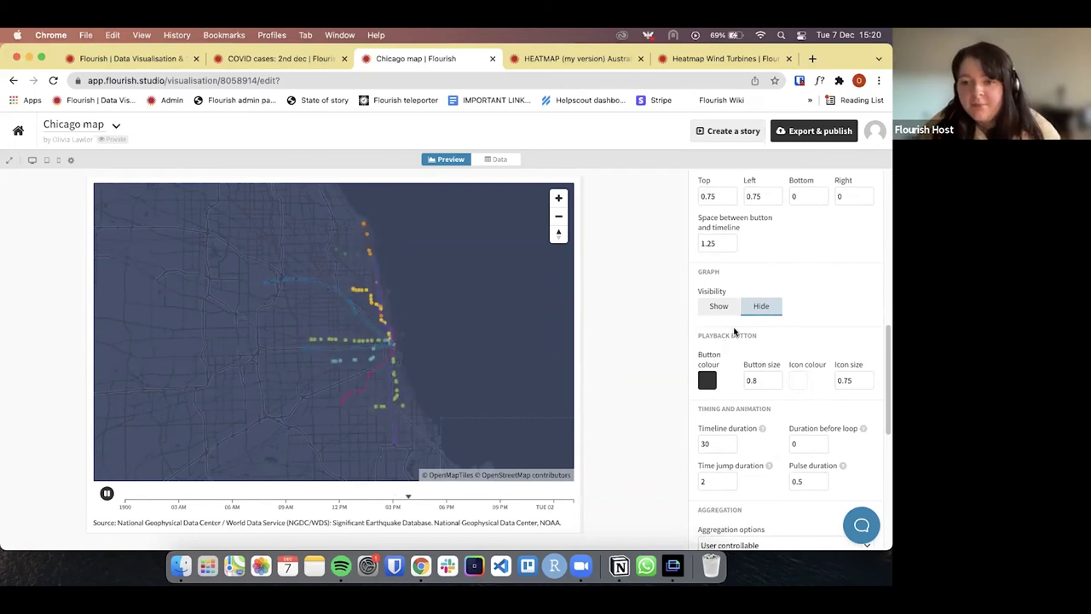
pyautogui.click(707, 379)
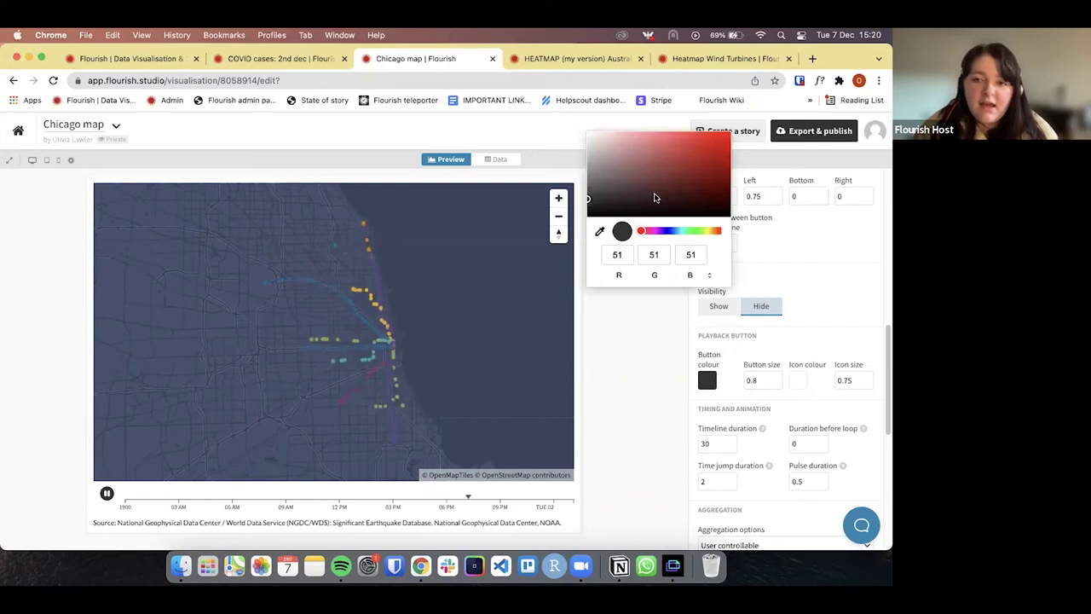
pyautogui.click(654, 175)
pyautogui.click(631, 348)
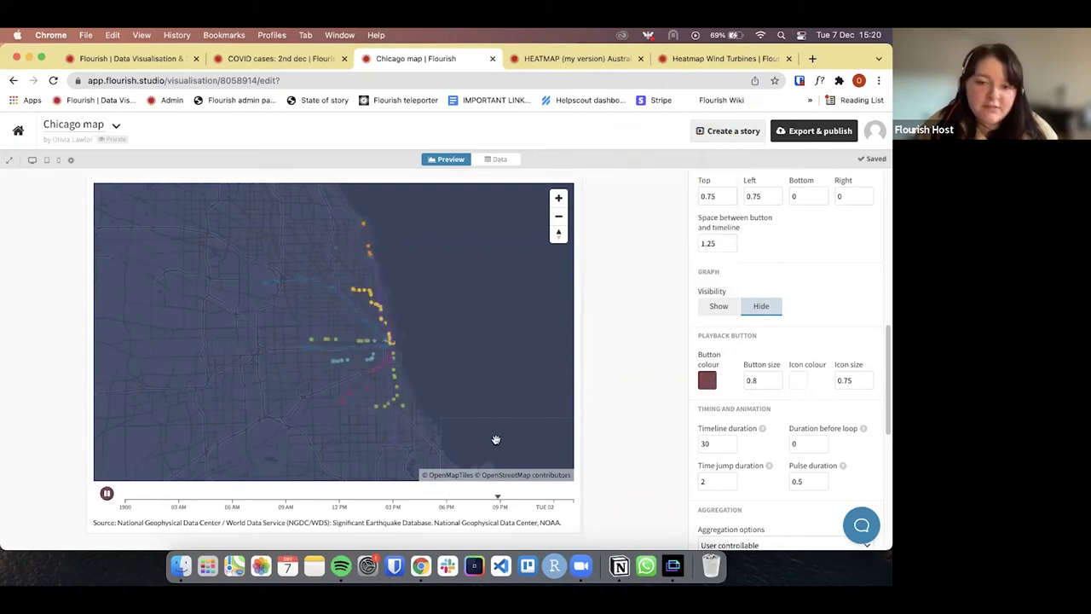
# Set the timeline duration to 60.
pyautogui.scroll(-3, 750, 434)
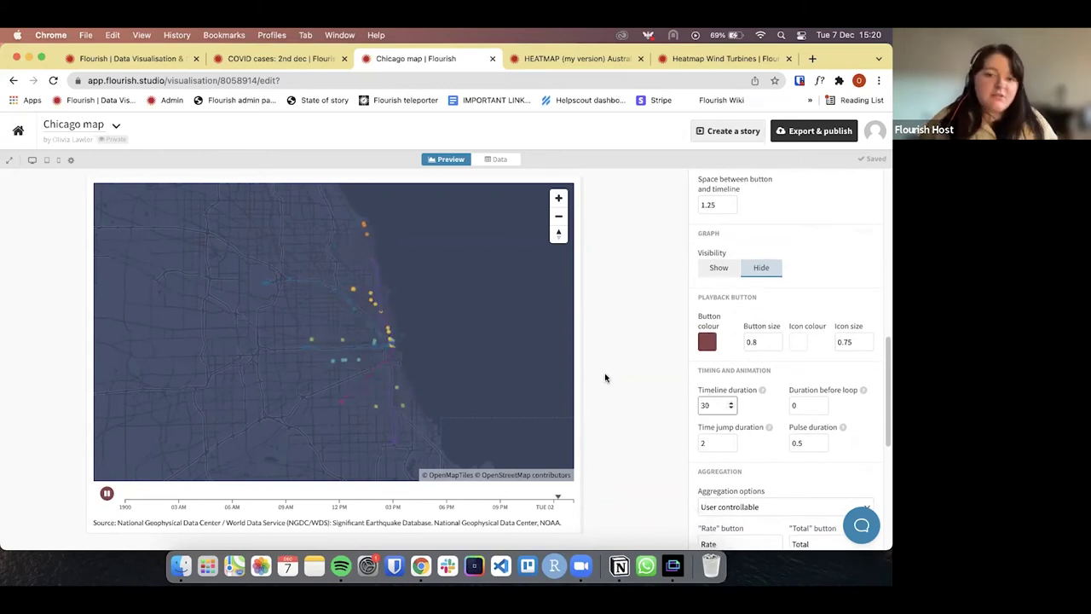
pyautogui.press('super+a')
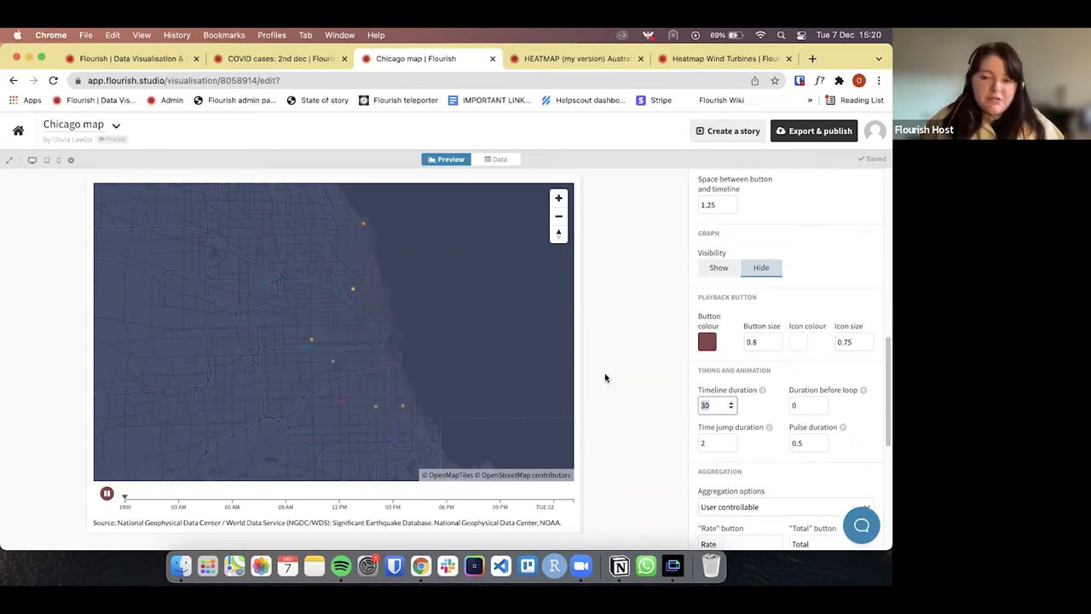
pyautogui.write('50')
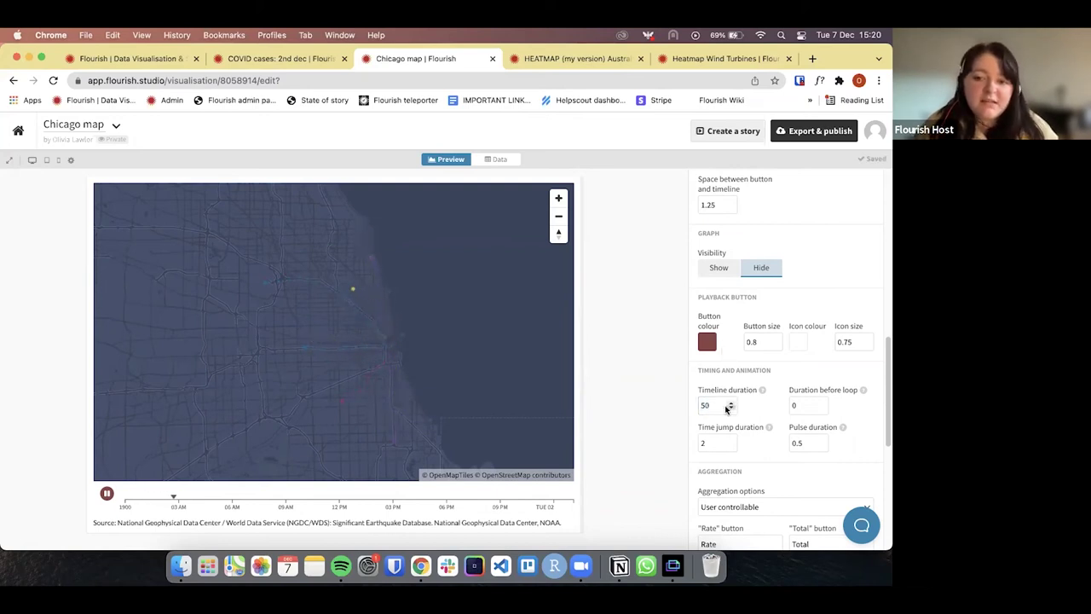
pyautogui.moveTo(726, 408); pyautogui.dragTo(673, 397)
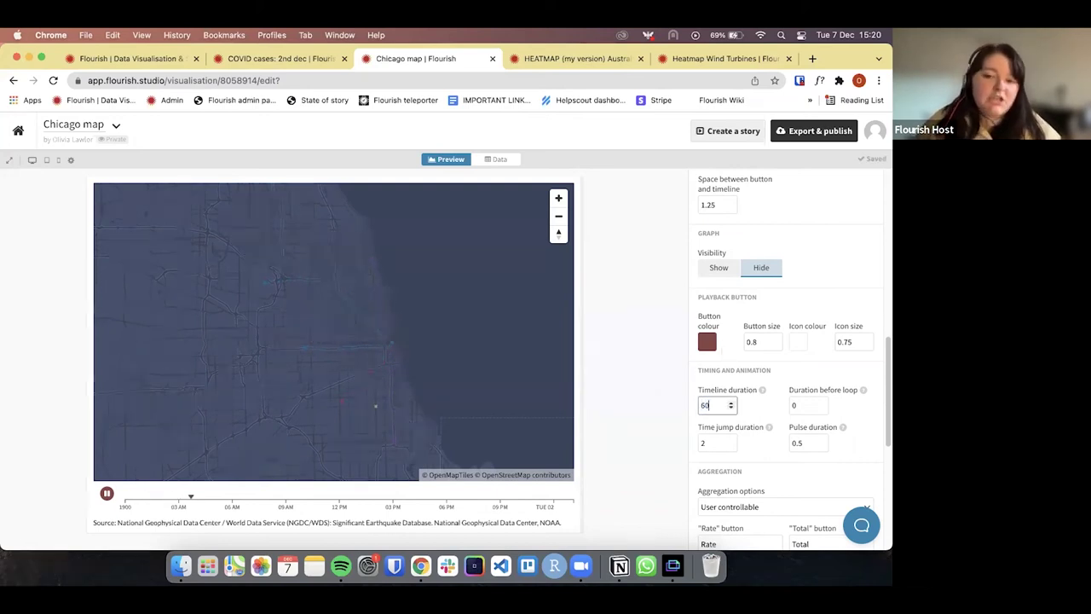
pyautogui.click(628, 331)
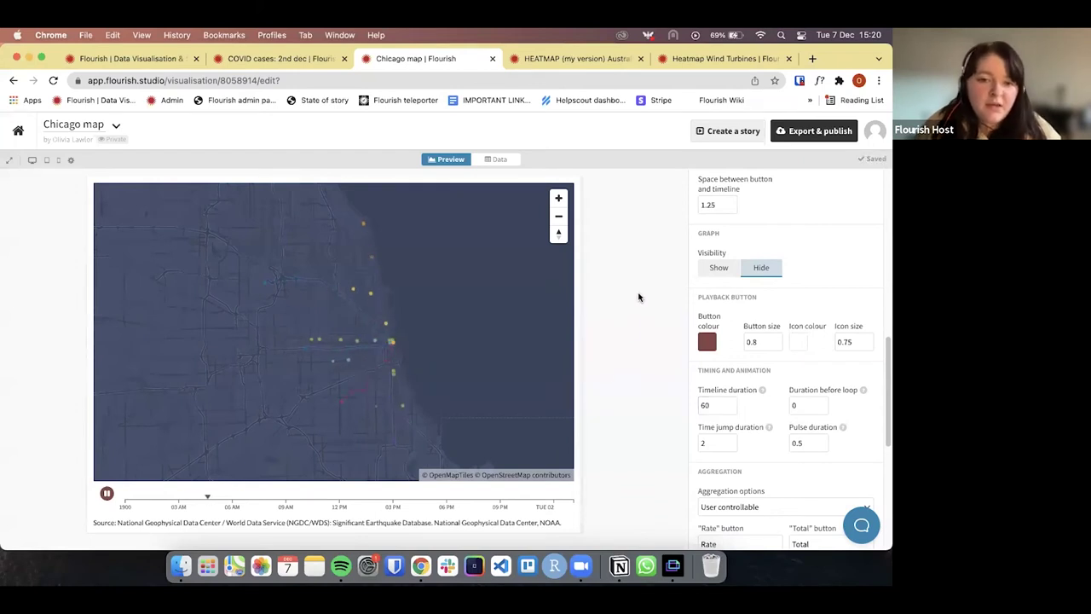
# Try the Rate and Total aggregation options for the timeline, restore User controllable and close the Timeline settings.
pyautogui.moveTo(763, 392)
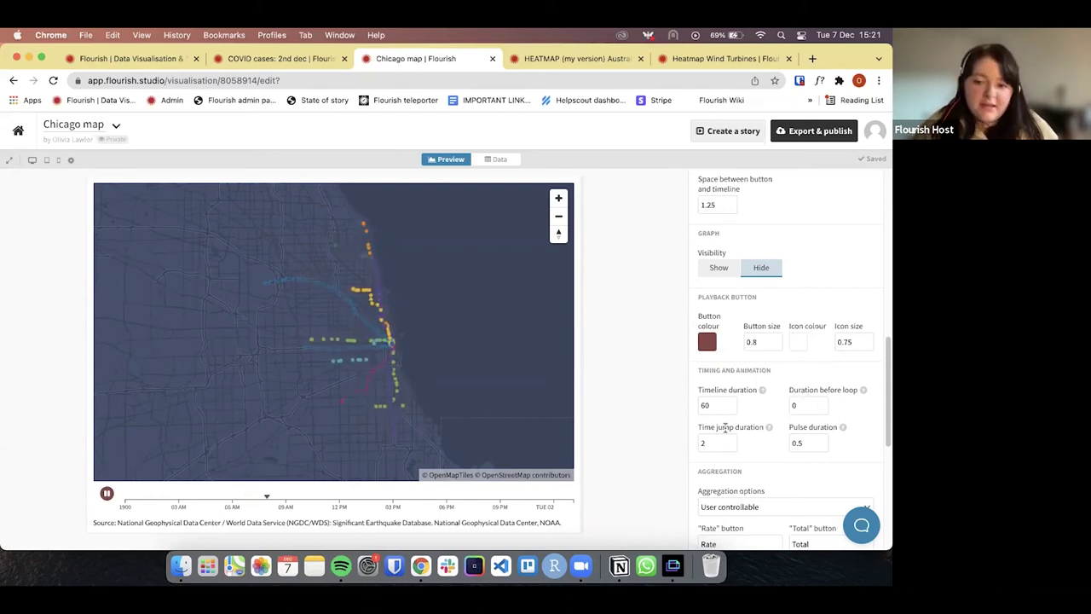
pyautogui.scroll(-3, 746, 426)
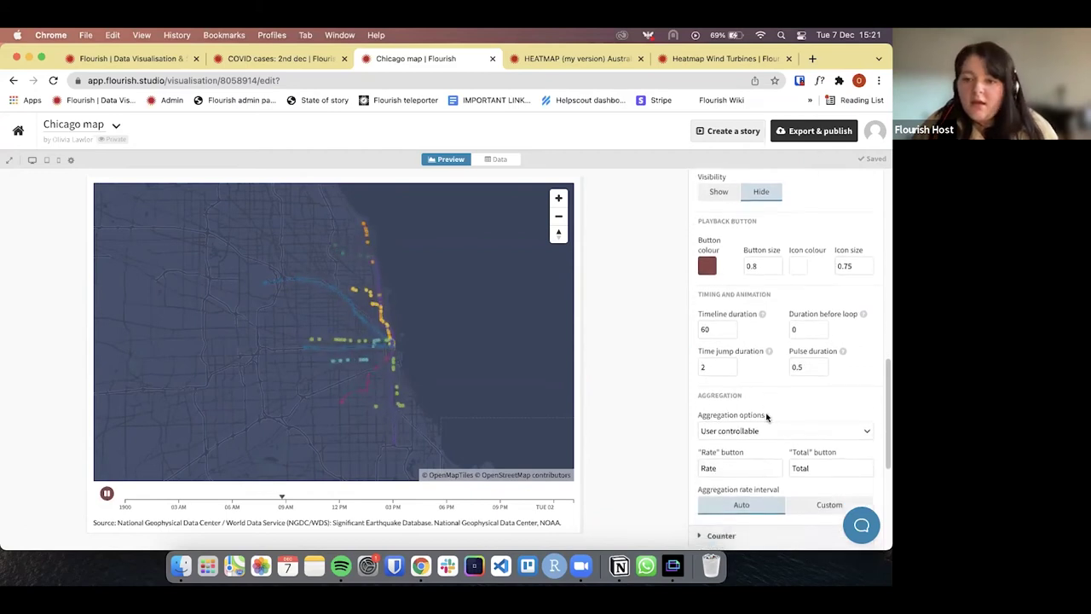
pyautogui.scroll(-2, 766, 417)
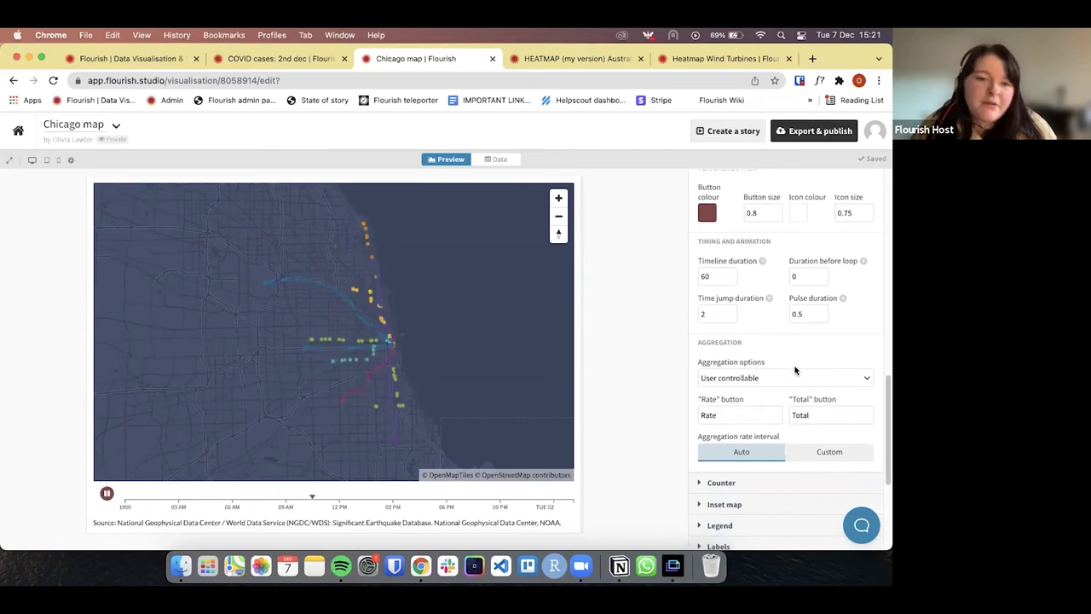
pyautogui.click(785, 378)
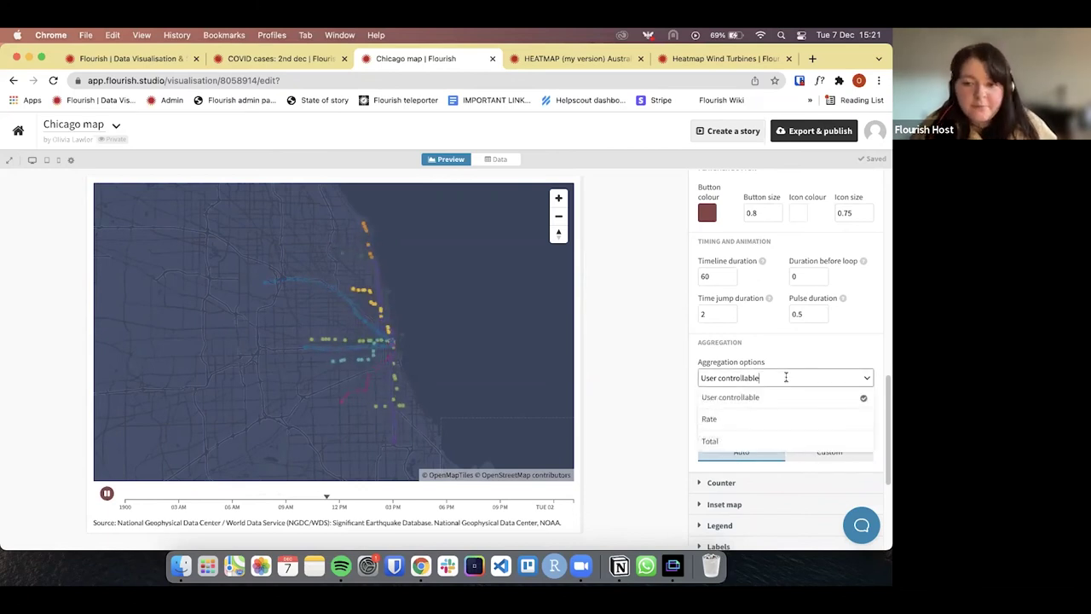
pyautogui.click(717, 406)
pyautogui.click(725, 378)
pyautogui.click(731, 417)
pyautogui.click(731, 378)
pyautogui.click(725, 439)
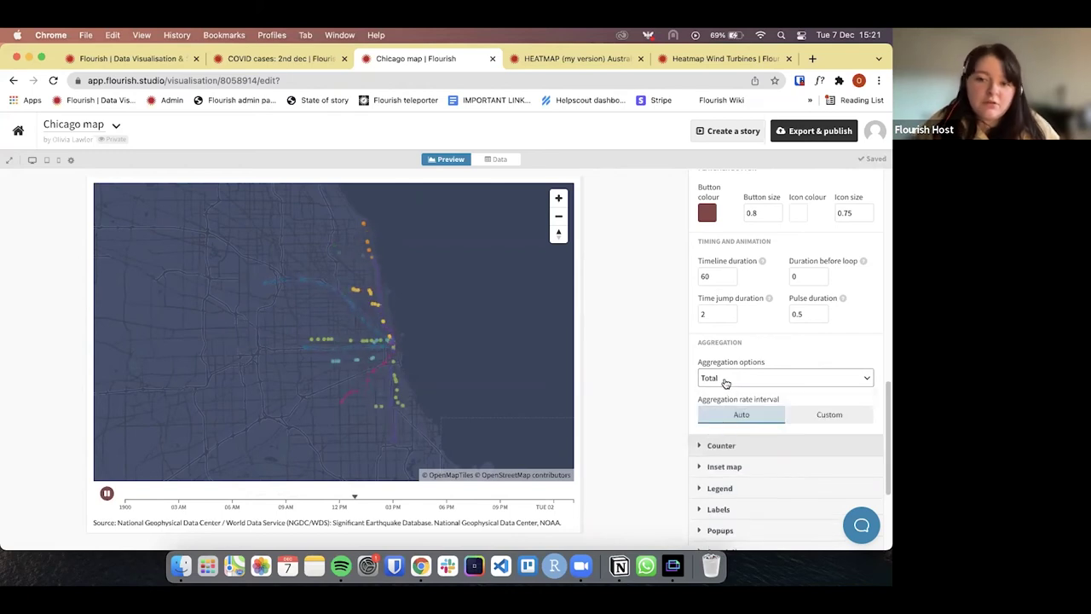
pyautogui.click(730, 377)
pyautogui.click(731, 395)
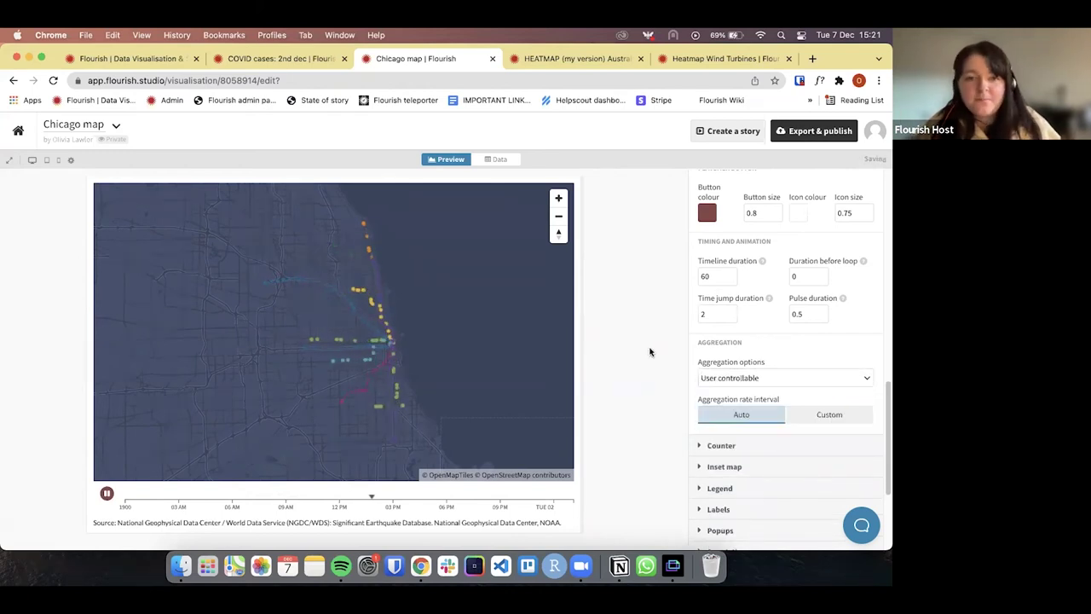
pyautogui.scroll(5, 787, 368)
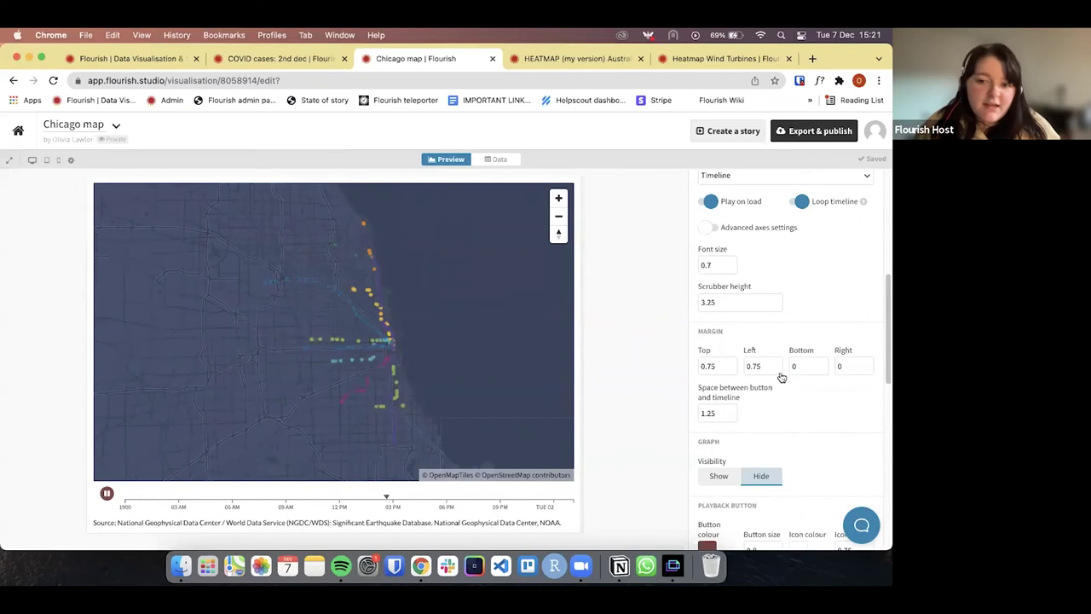
pyautogui.scroll(10, 781, 375)
pyautogui.click(750, 452)
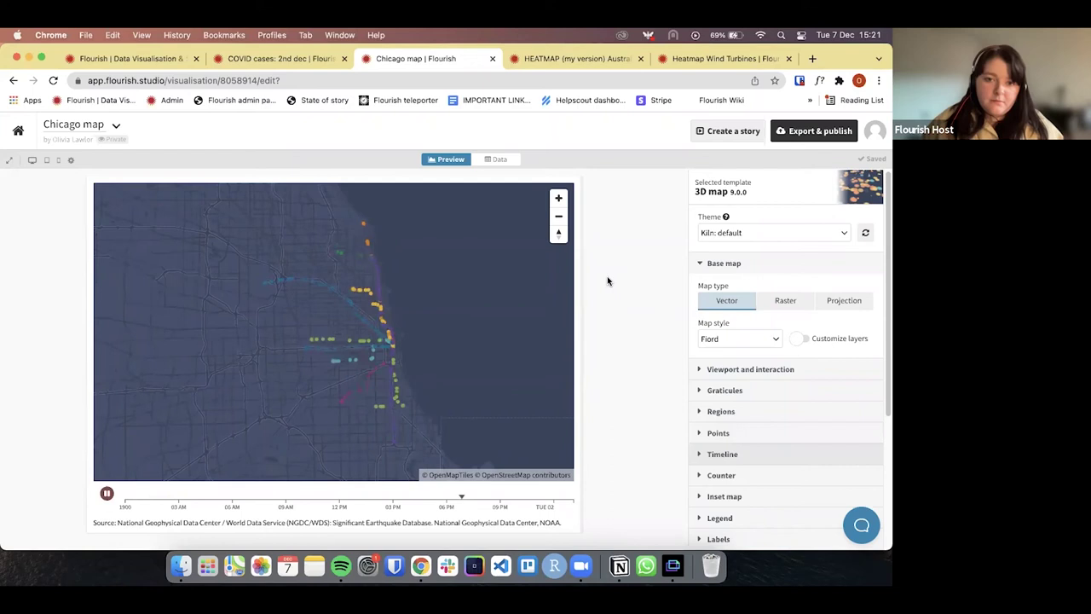
# Switch to the presentation, go through the embedded heatmap feature story and advance to the heatmap setting descriptions.
pyautogui.hotkey('ctrl', 'Right')
pyautogui.click(792, 387)
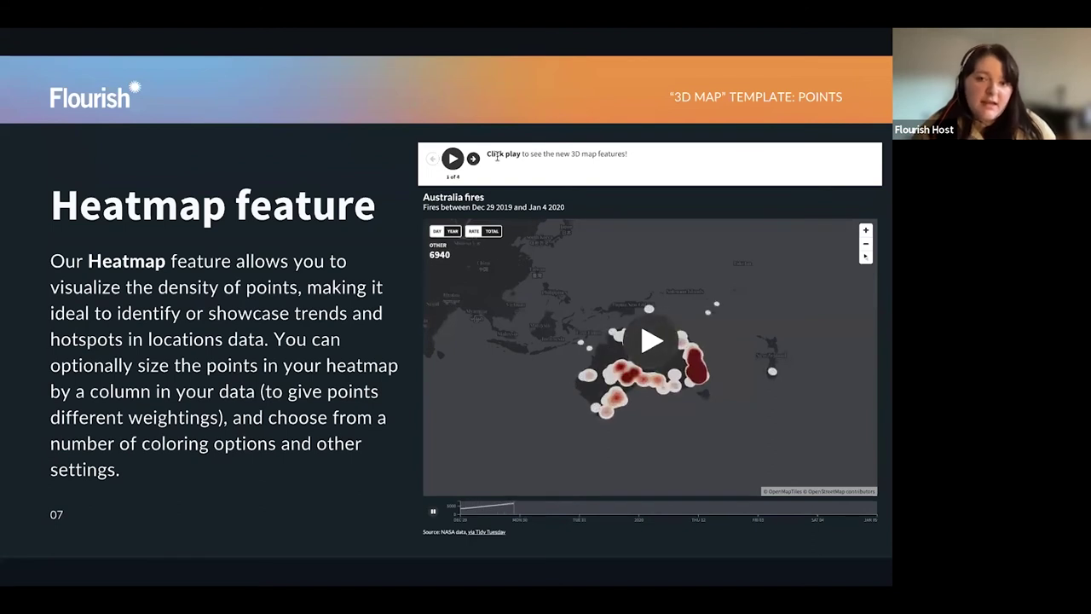
pyautogui.click(471, 160)
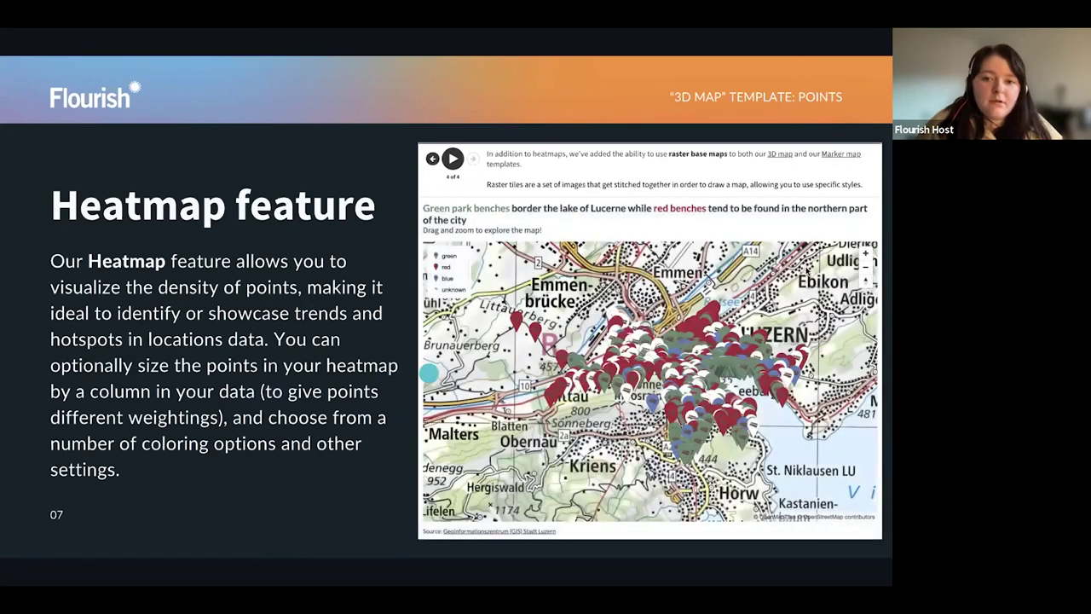
pyautogui.press('Right')
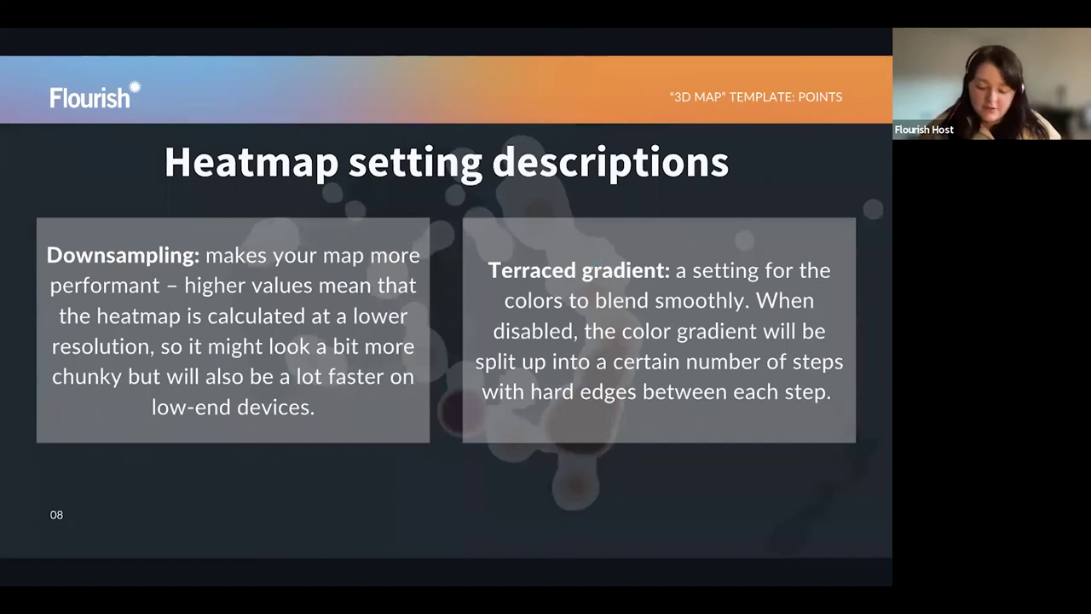
# Switch back to the browser, open the Australia wildfires heatmap project and recentre its map on Australia.
pyautogui.hotkey('ctrl', 'Left')
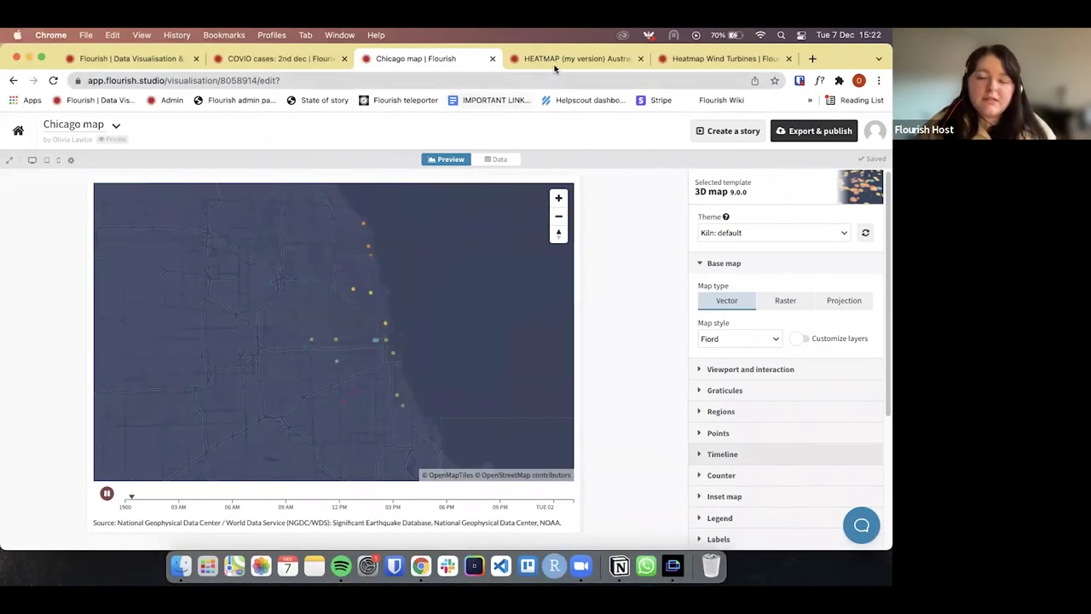
pyautogui.click(563, 59)
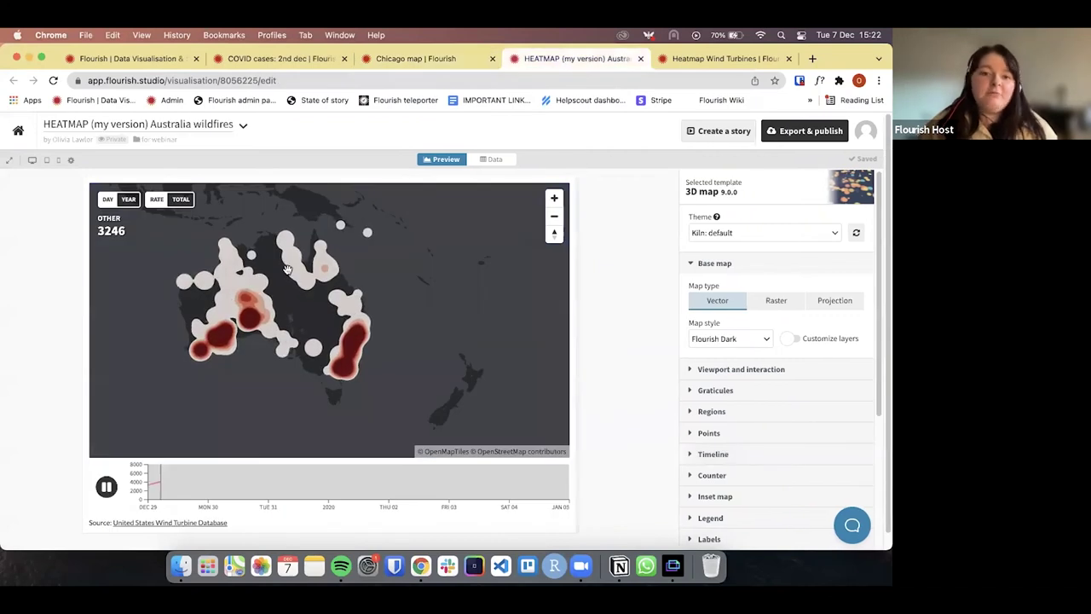
pyautogui.moveTo(330, 279); pyautogui.dragTo(367, 290)
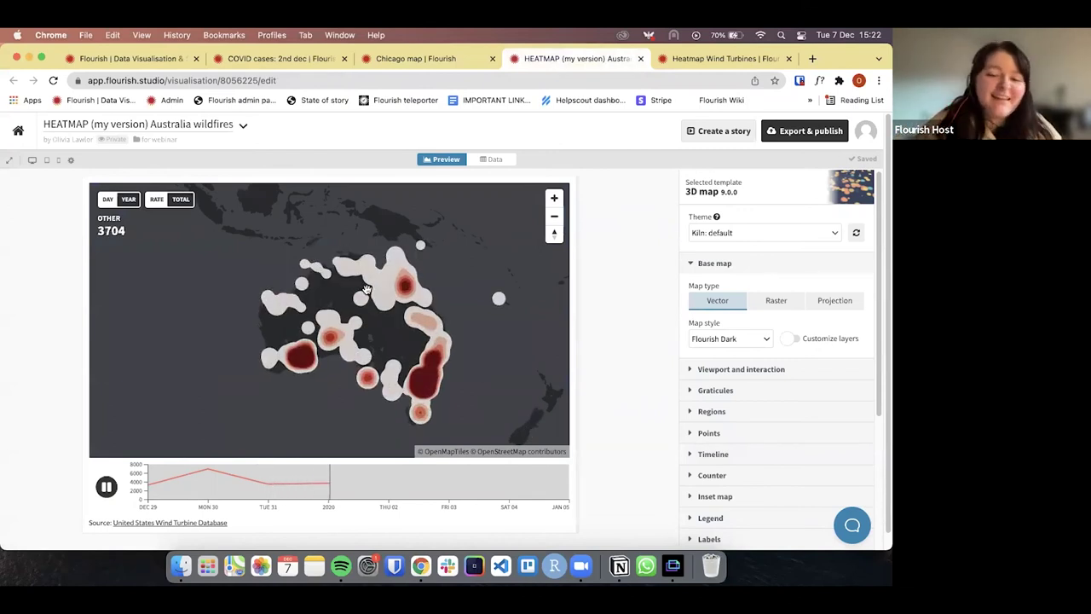
pyautogui.scroll(-2, 494, 283)
# Open the wildfire heatmap's Points data and review which columns are assigned to latitude, longitude, scale, color and start time.
pyautogui.click(491, 159)
pyautogui.click(82, 186)
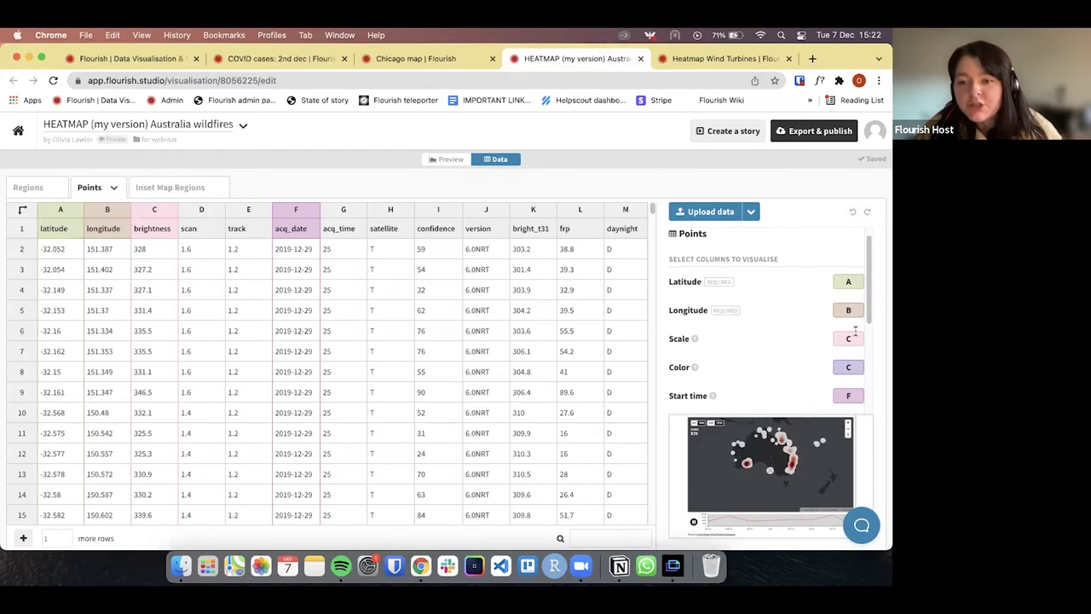
pyautogui.scroll(-1, 851, 335)
pyautogui.scroll(-5, 850, 334)
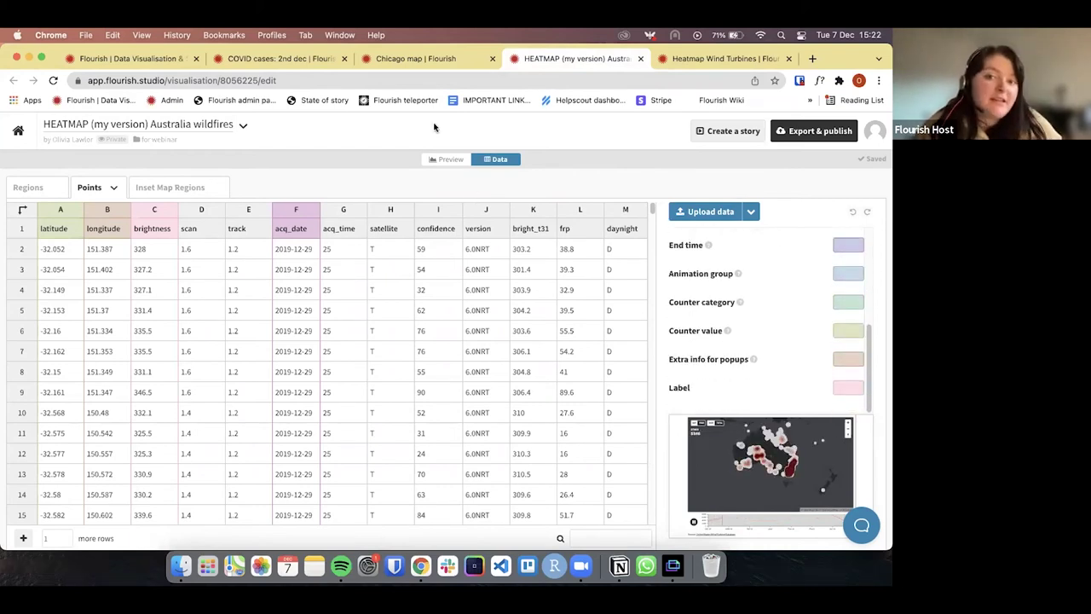
# Return to the wildfire map's preview and open the Points settings.
pyautogui.click(449, 161)
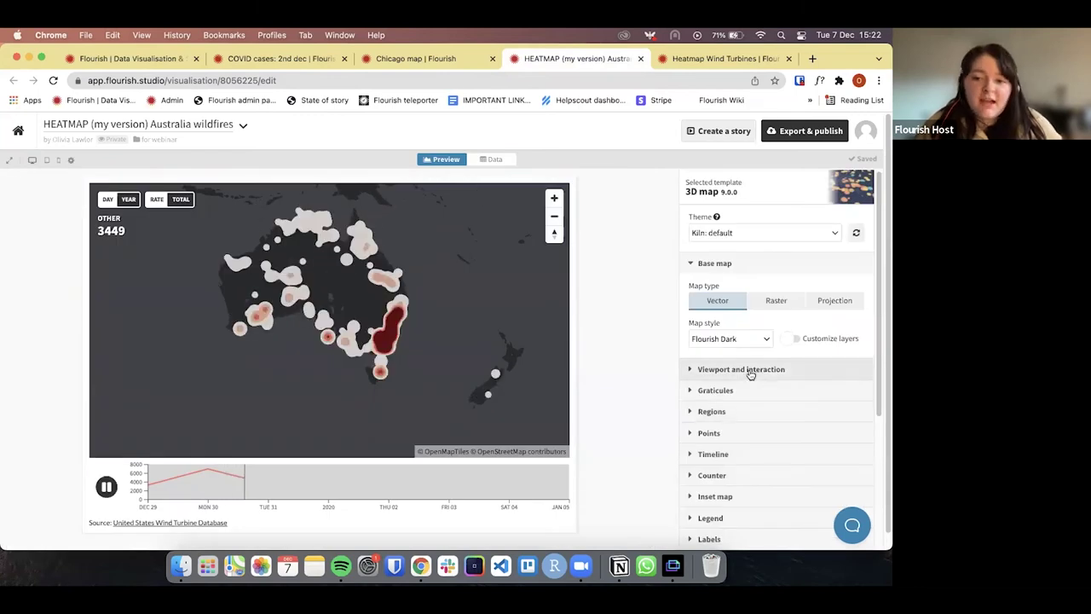
pyautogui.click(718, 432)
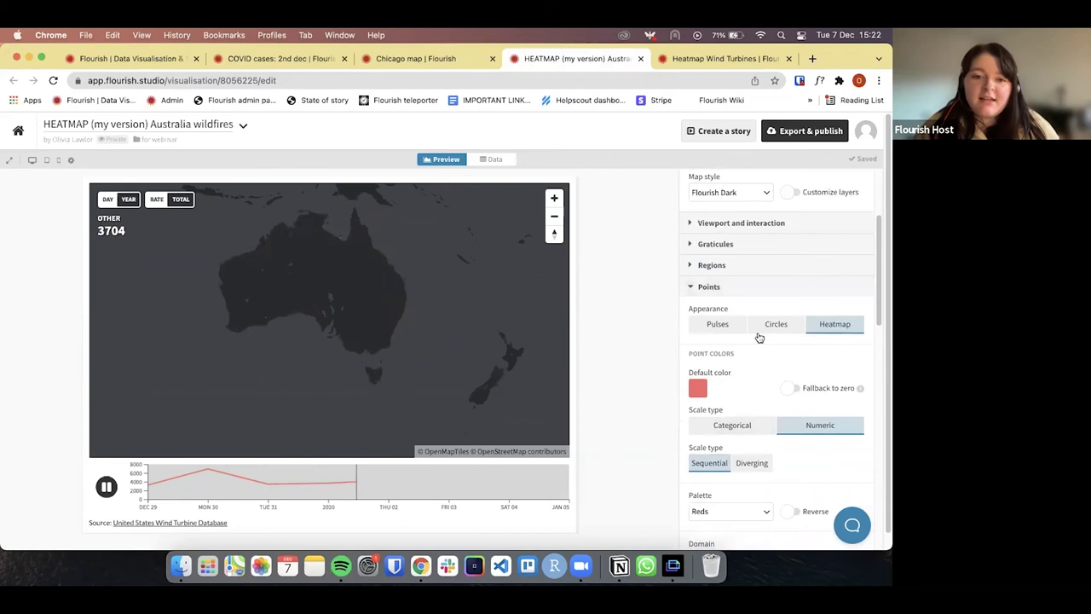
pyautogui.scroll(-3, 774, 376)
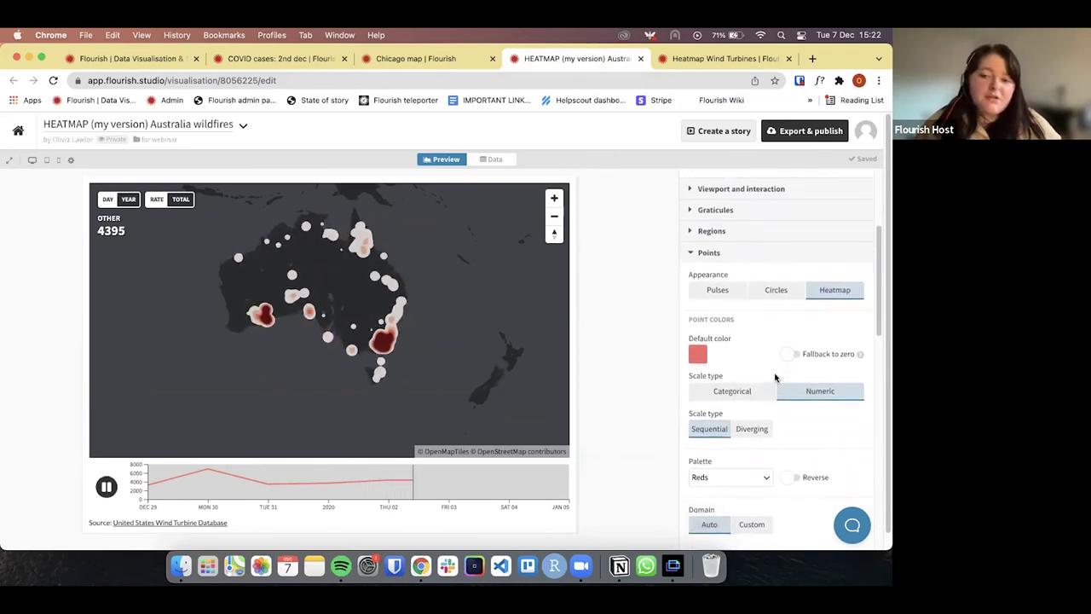
# Try the Categorical and Diverging scale types for the point colors, restoring Numeric and Sequential.
pyautogui.click(732, 352)
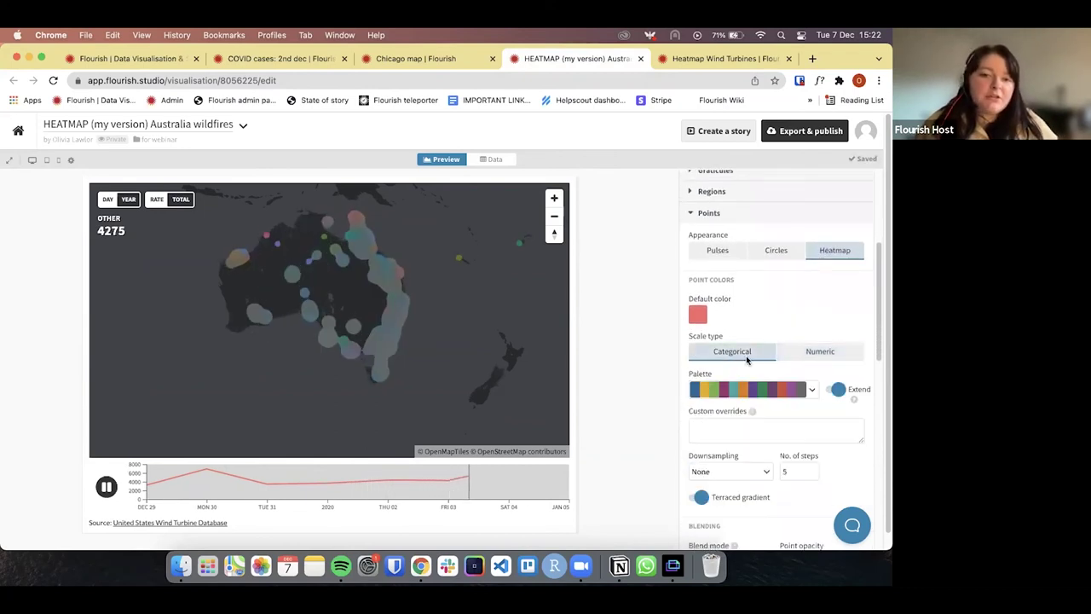
pyautogui.click(795, 362)
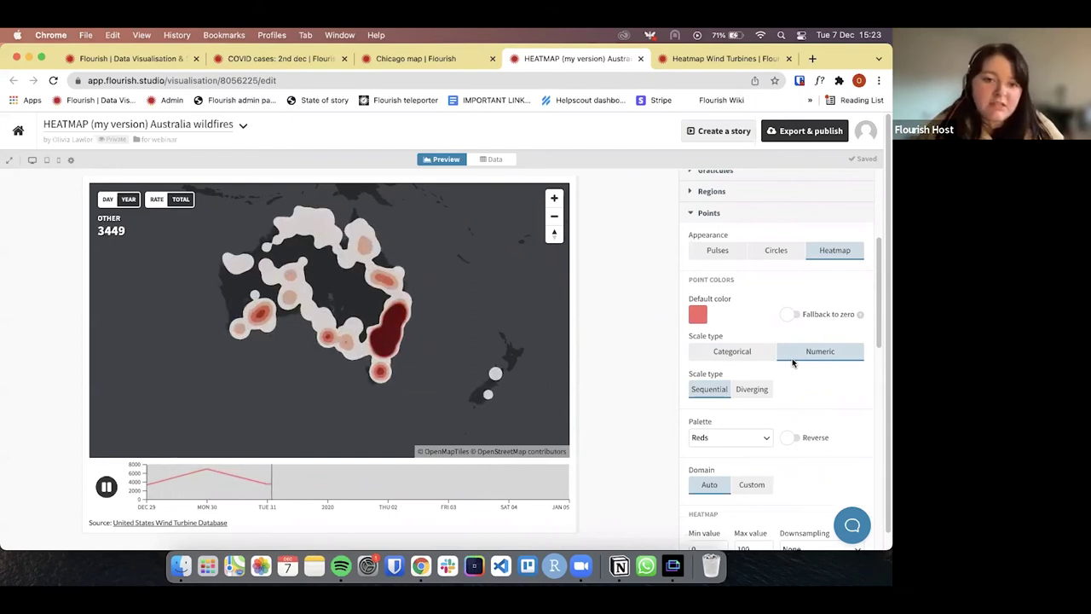
pyautogui.click(754, 389)
pyautogui.click(720, 390)
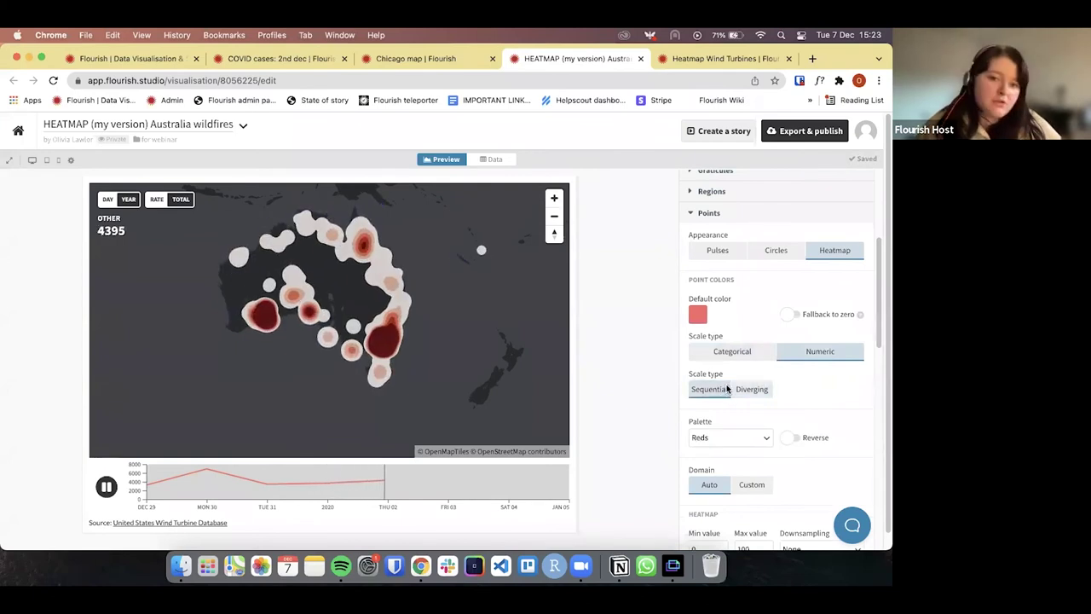
# Browse the available sequential color palettes for the heatmap and keep Reds.
pyautogui.scroll(-2, 733, 392)
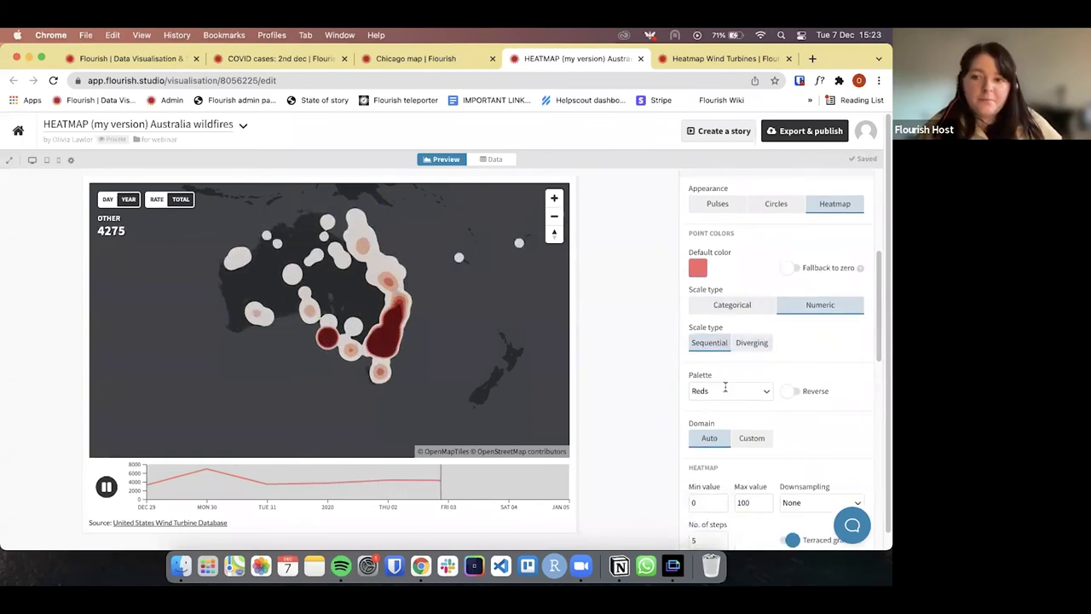
pyautogui.scroll(-1, 738, 396)
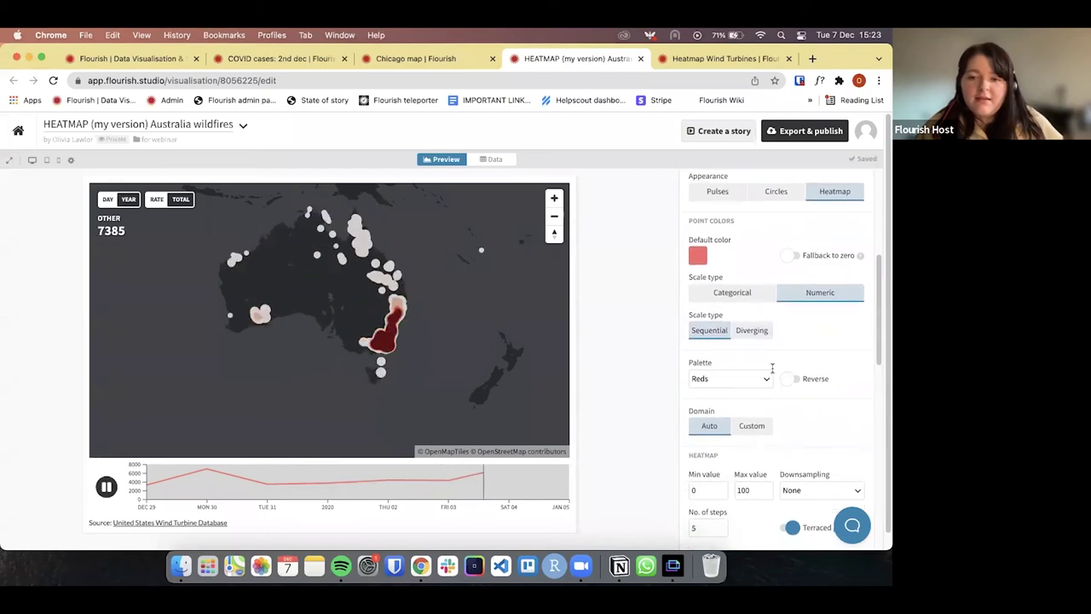
pyautogui.scroll(-1, 745, 372)
pyautogui.click(730, 356)
pyautogui.scroll(-5, 720, 460)
pyautogui.scroll(-6, 720, 475)
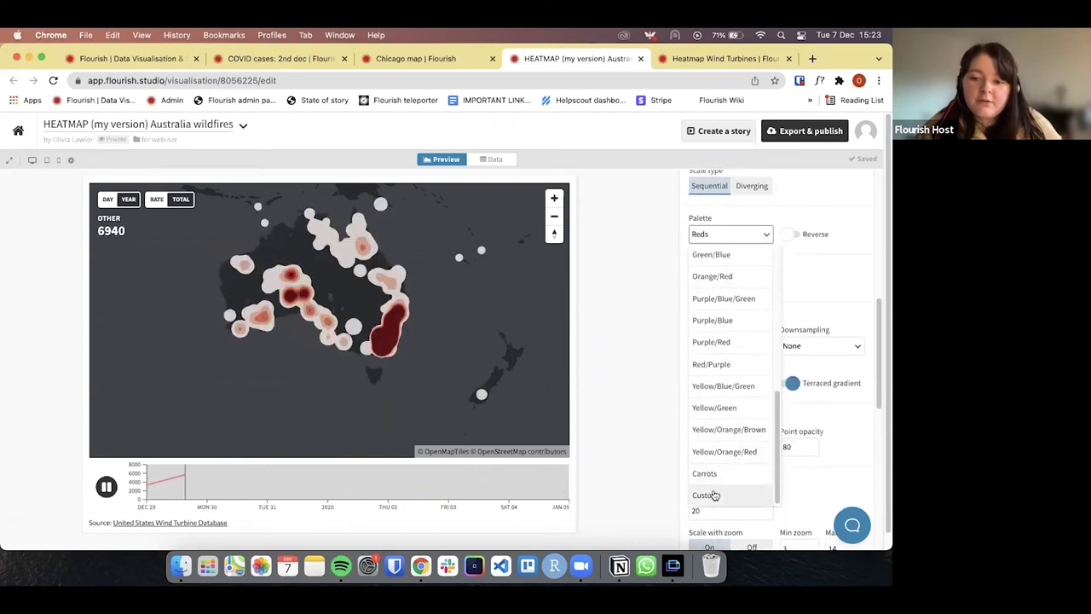
pyautogui.scroll(10, 734, 392)
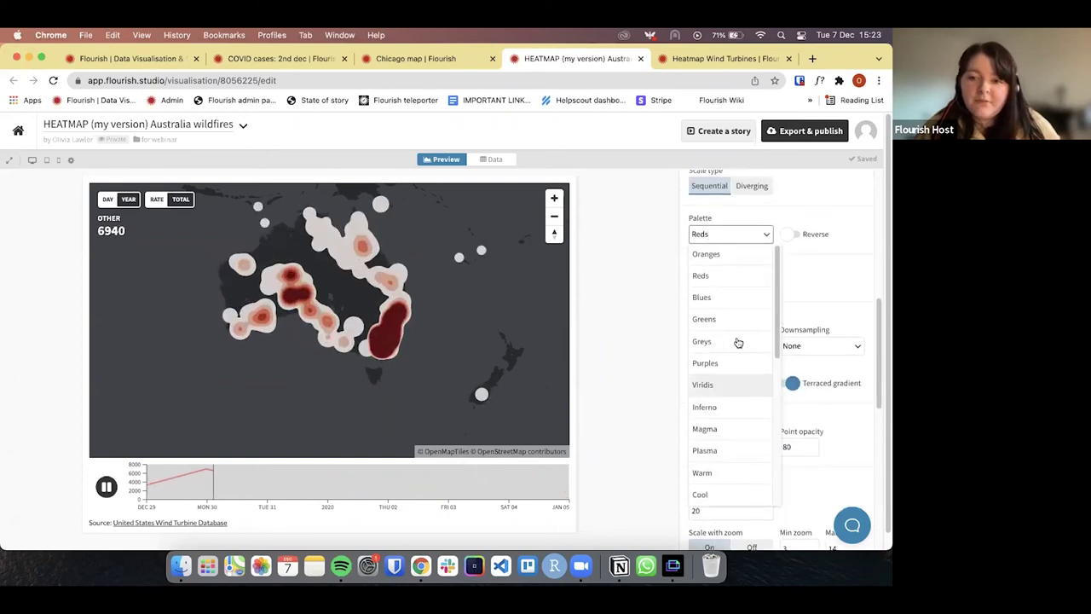
pyautogui.click(730, 281)
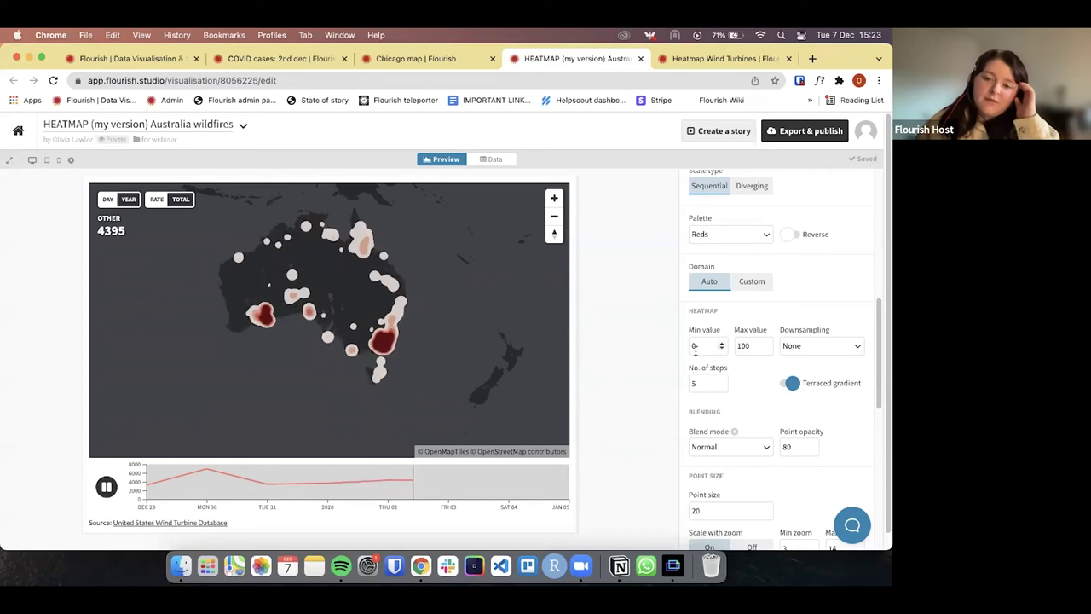
# Try a heatmap max value of 150 and restore it to 100.
pyautogui.click(754, 345)
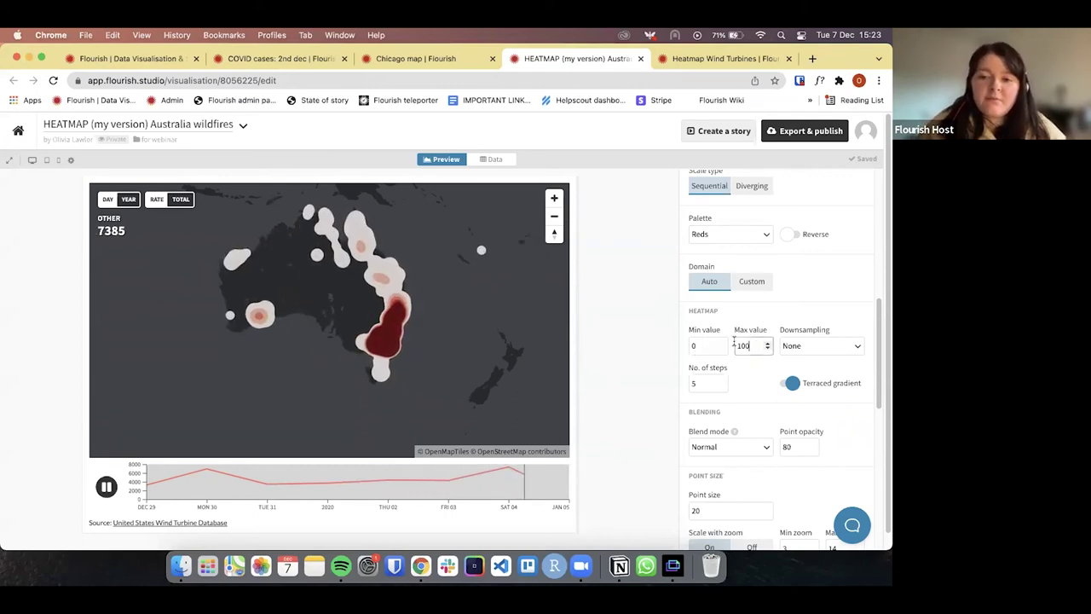
pyautogui.press('Tab')
pyautogui.doubleClick(748, 345)
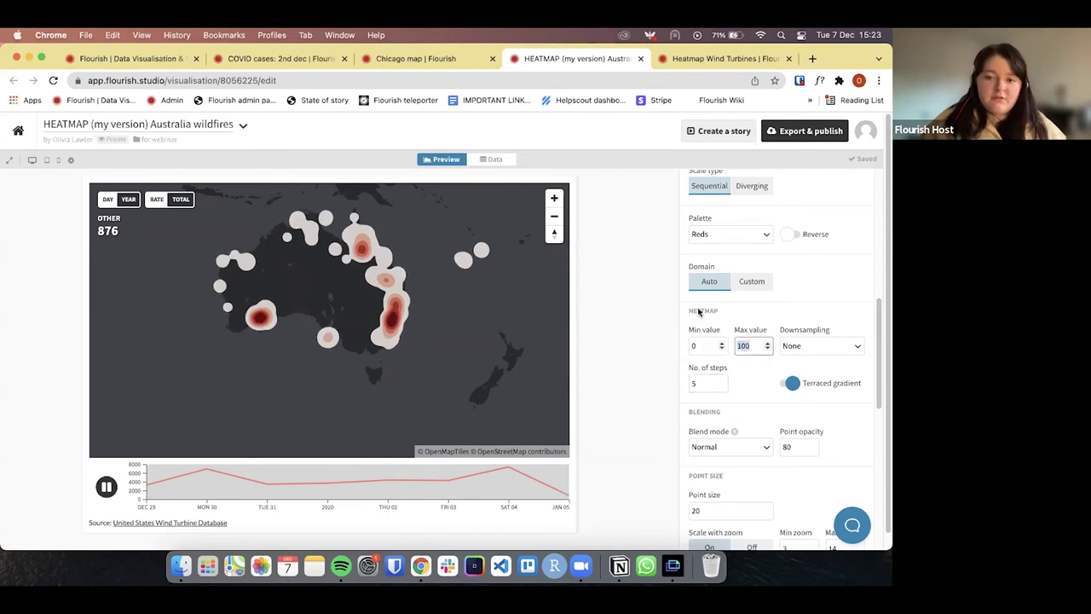
pyautogui.write('150')
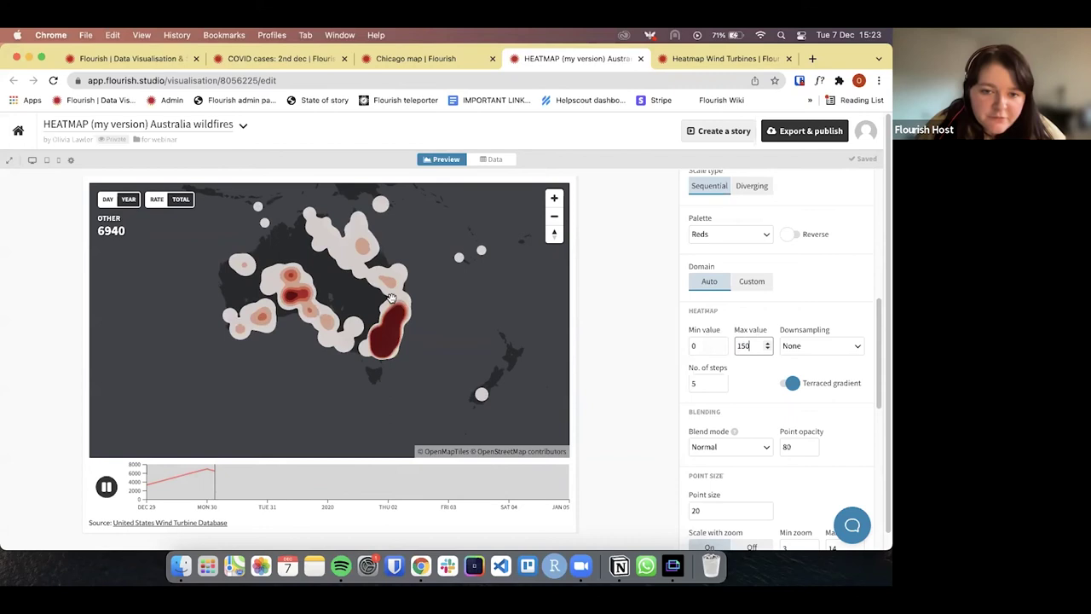
pyautogui.press('BackSpace')
pyautogui.press('BackSpace')
pyautogui.write('00')
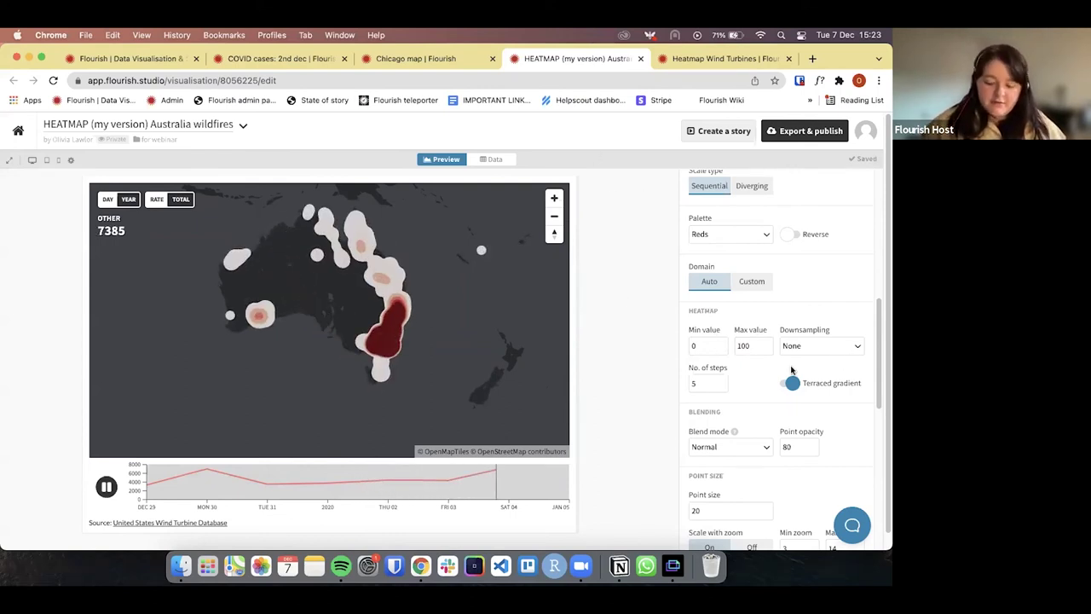
# Switch to the presentation slide describing the Downsampling and Terraced gradient settings.
pyautogui.hotkey('ctrl', 'Right')
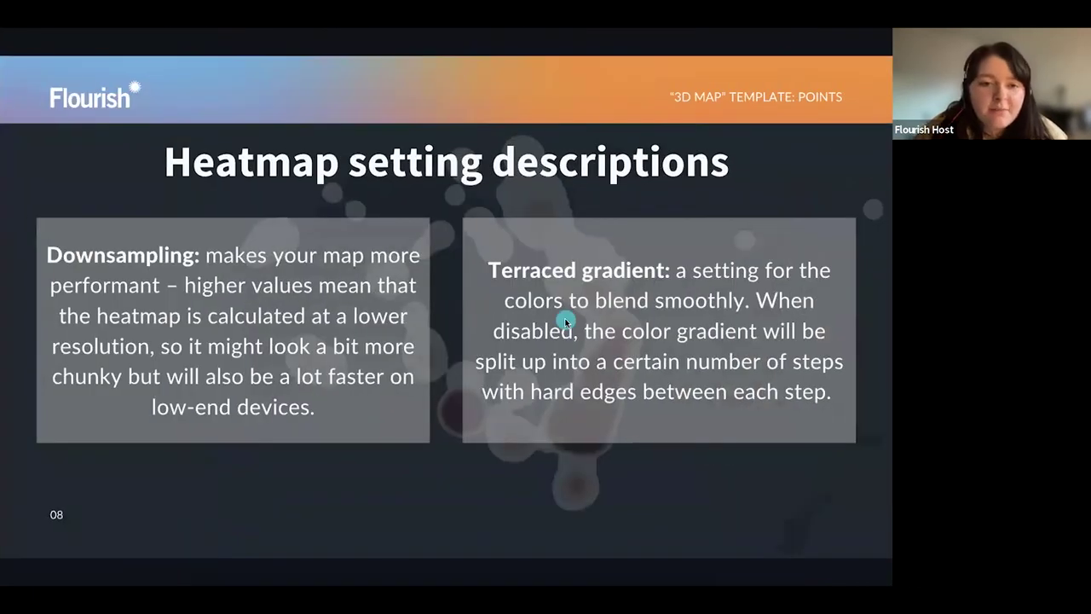
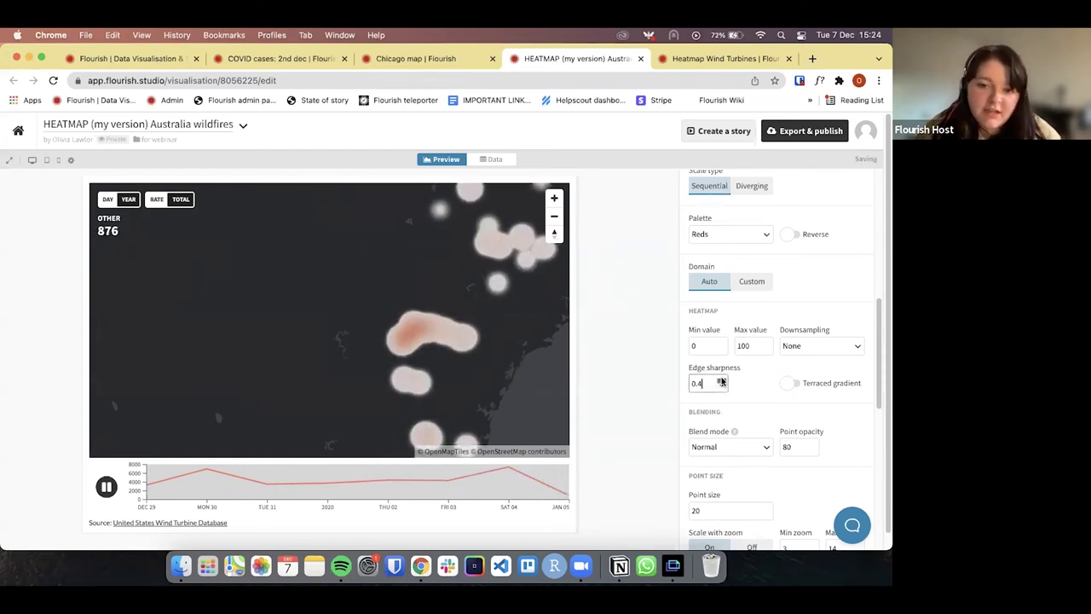
# Raise the heatmap's edge sharpness to 1.8 and turn the terraced gradient back on.
pyautogui.click(722, 380)
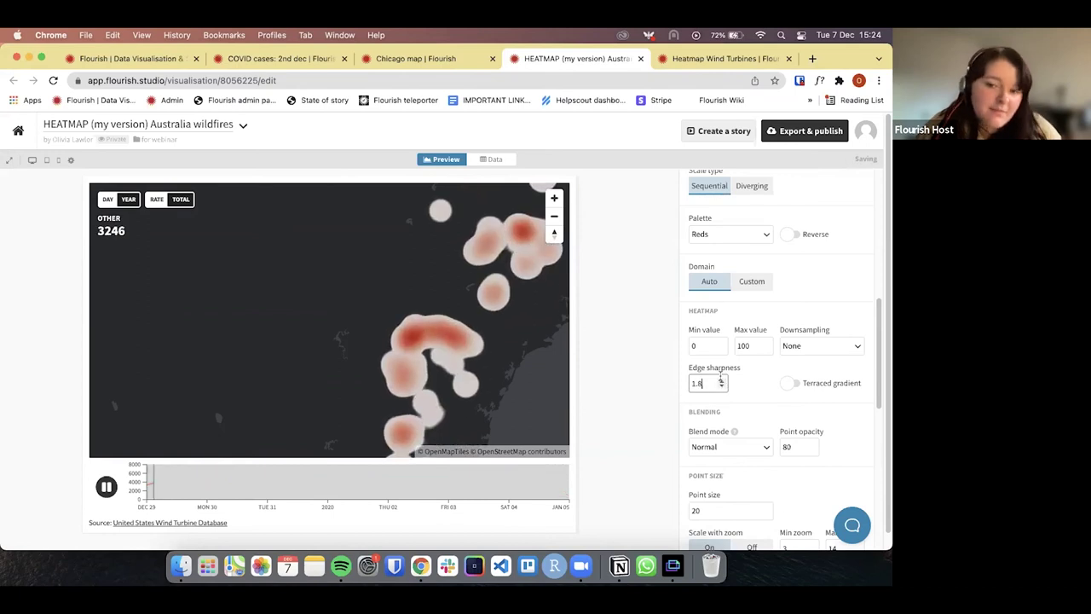
pyautogui.click(790, 384)
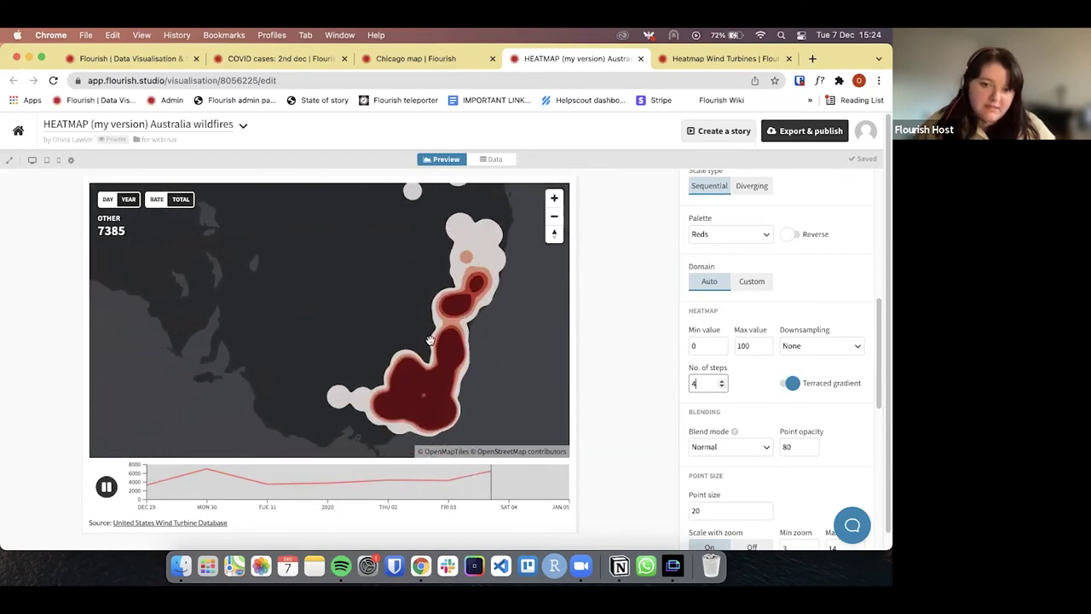
# Try 8 steps for the terraced gradient and set the number of steps back to 5.
pyautogui.click(721, 380)
pyautogui.click(721, 380)
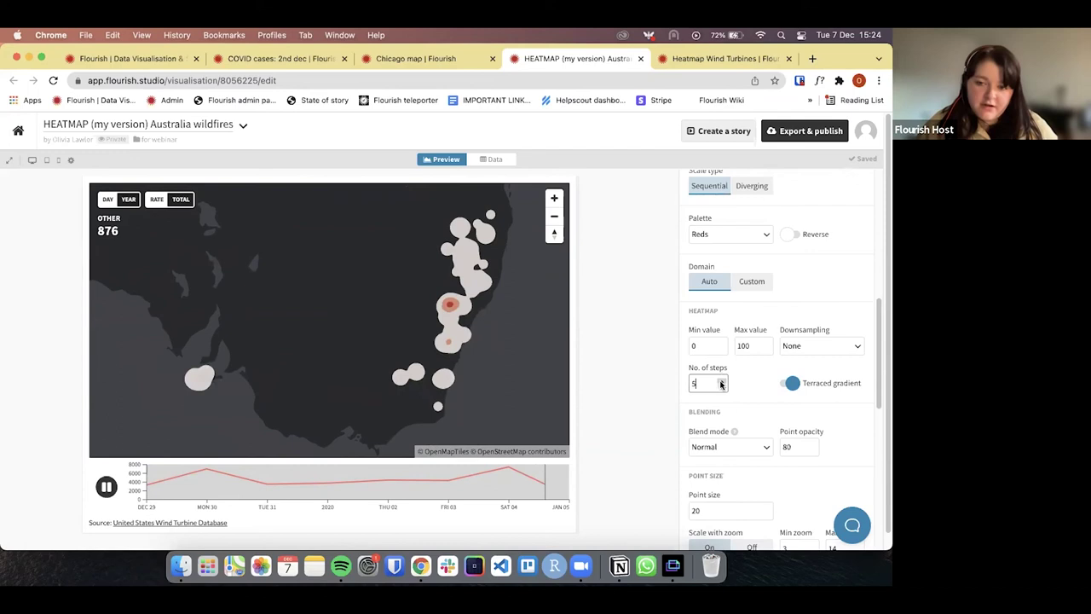
pyautogui.click(721, 380)
pyautogui.click(721, 380)
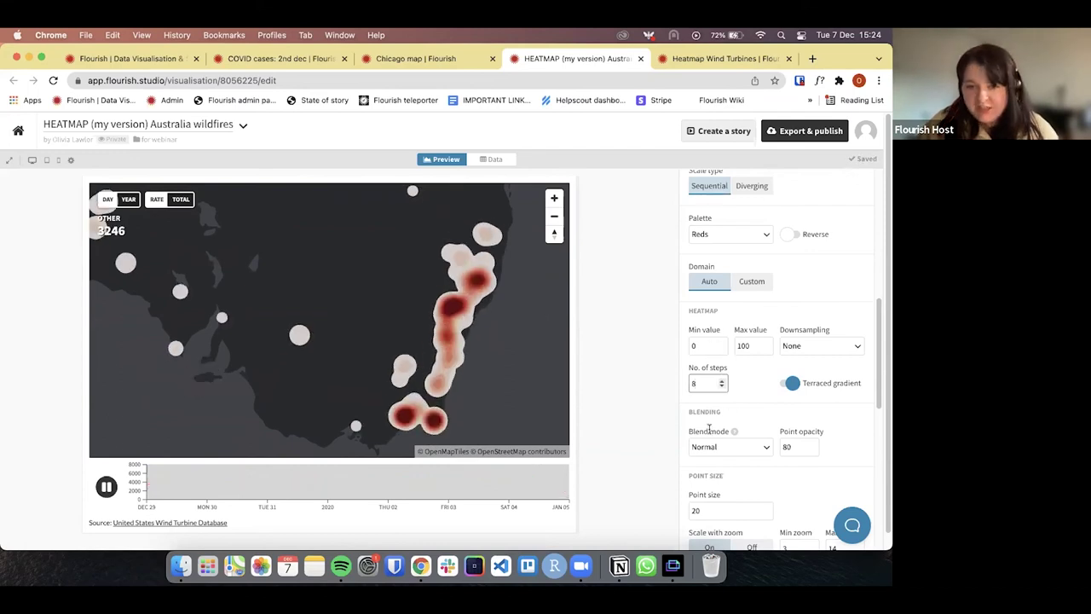
pyautogui.click(722, 386)
pyautogui.click(722, 386)
pyautogui.click(721, 386)
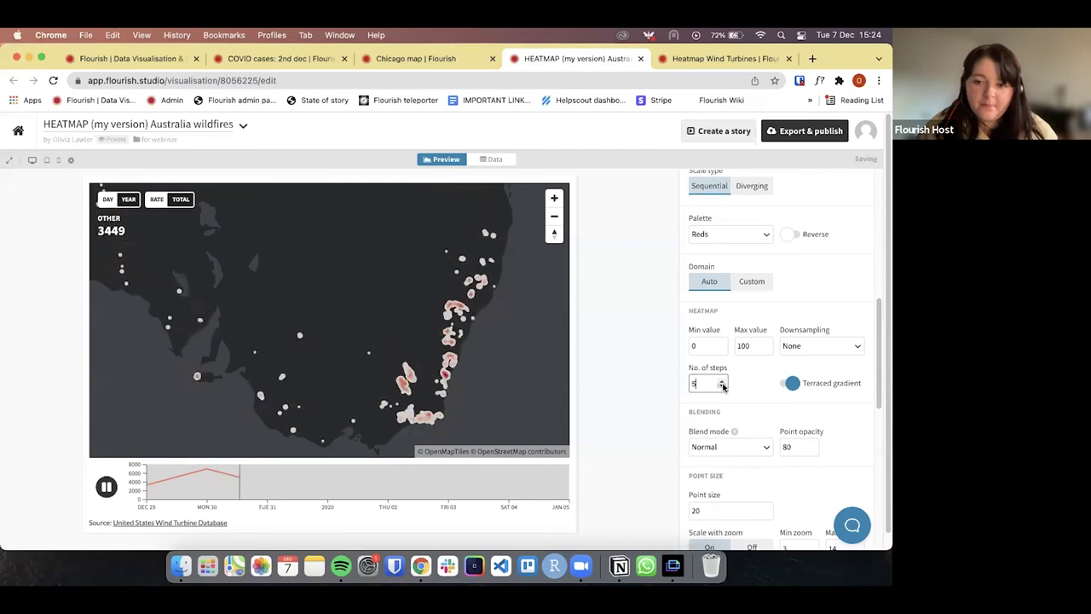
# Try larger heatmap point sizes, including 30, and restore the point size to 20.
pyautogui.scroll(-2, 769, 403)
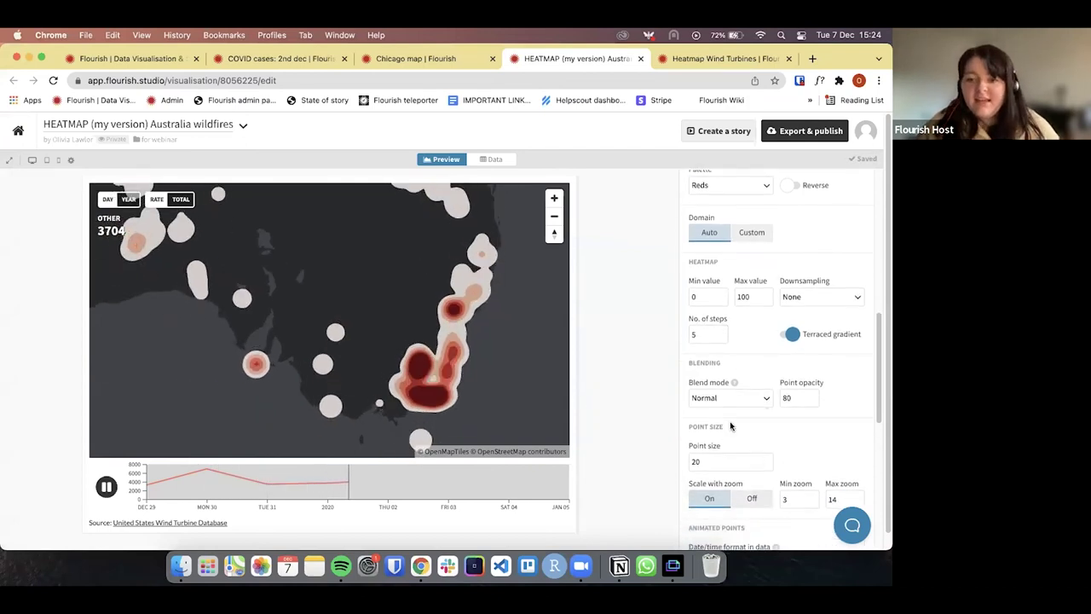
pyautogui.scroll(-2, 741, 421)
pyautogui.click(766, 412)
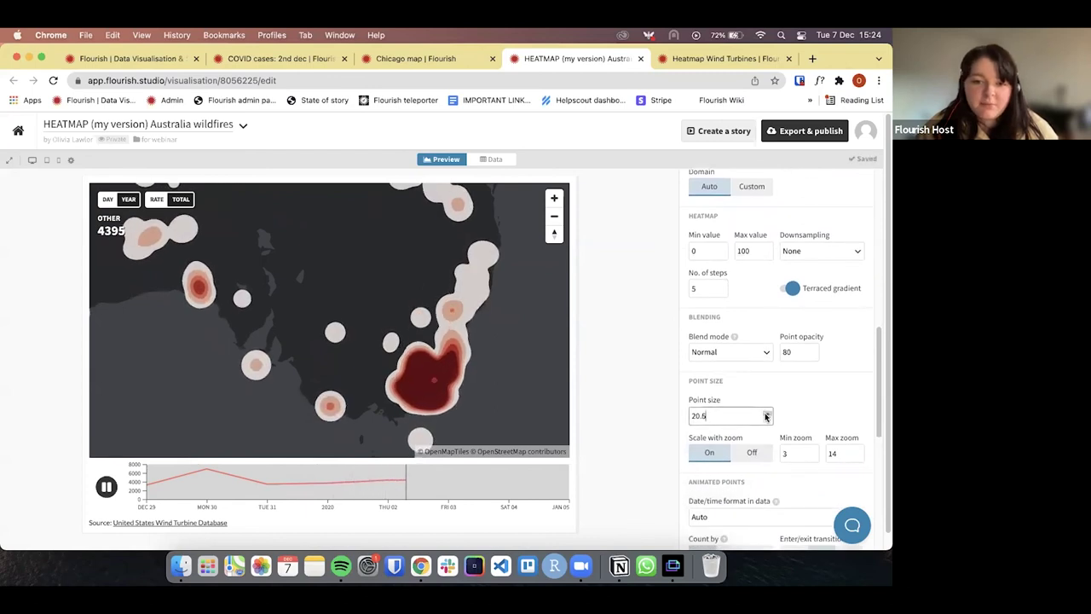
pyautogui.click(767, 414)
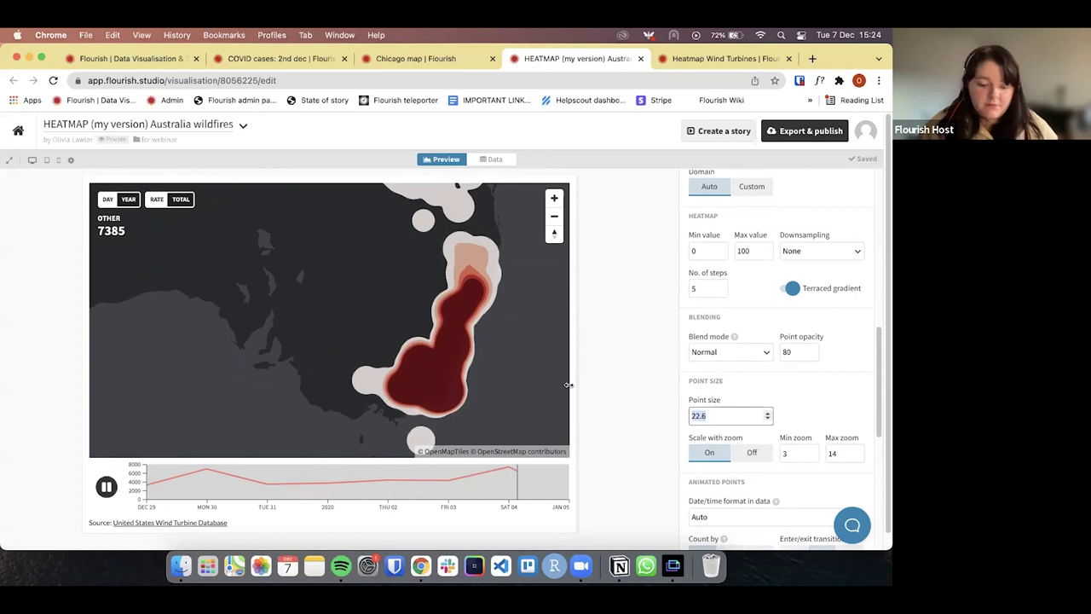
pyautogui.write('30')
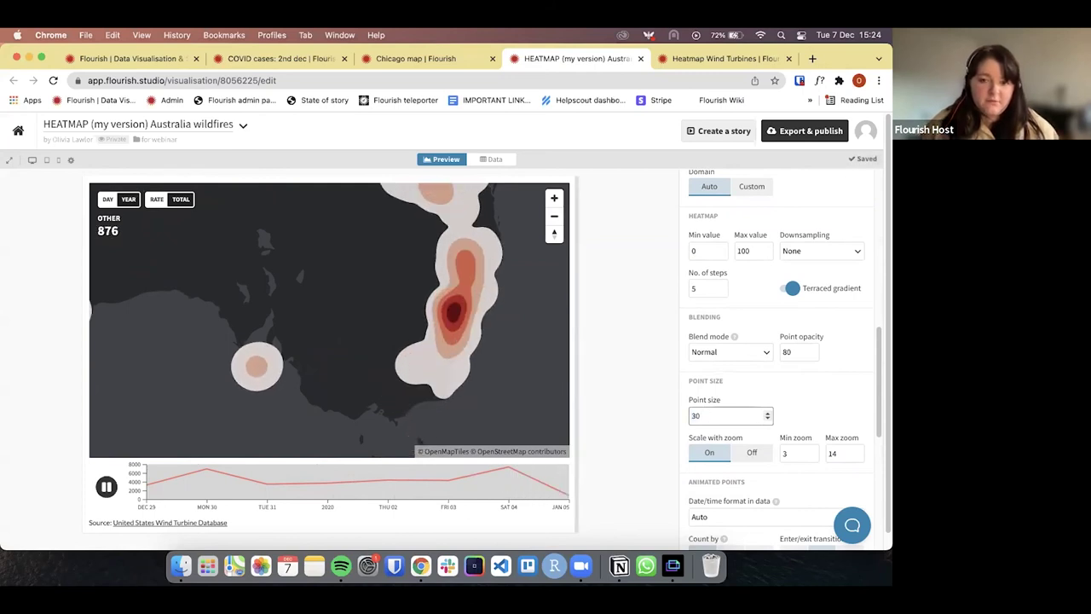
pyautogui.press('BackSpace')
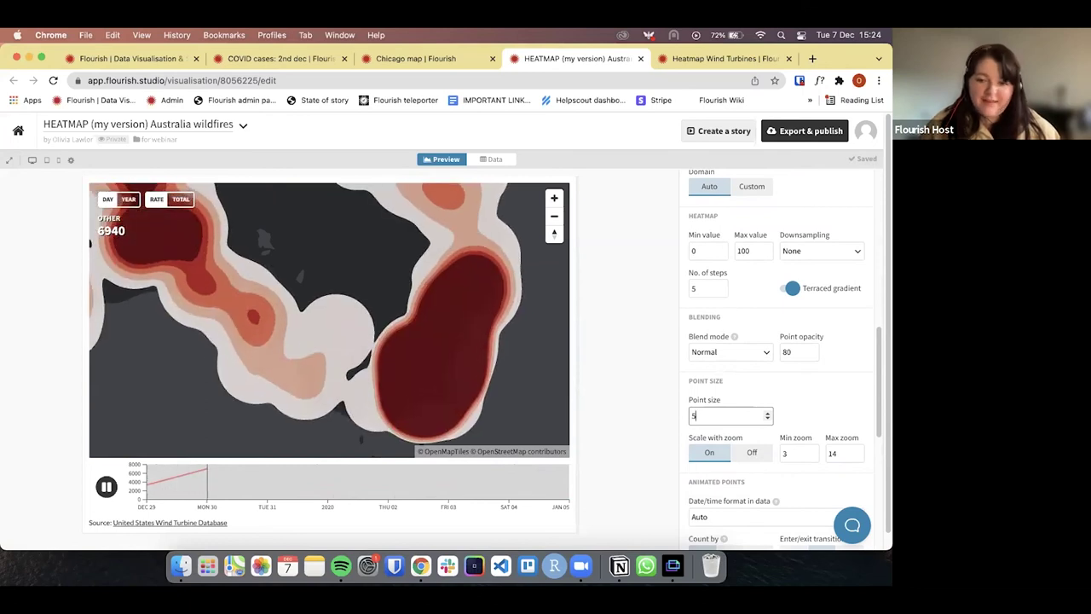
pyautogui.press('BackSpace')
pyautogui.write('20')
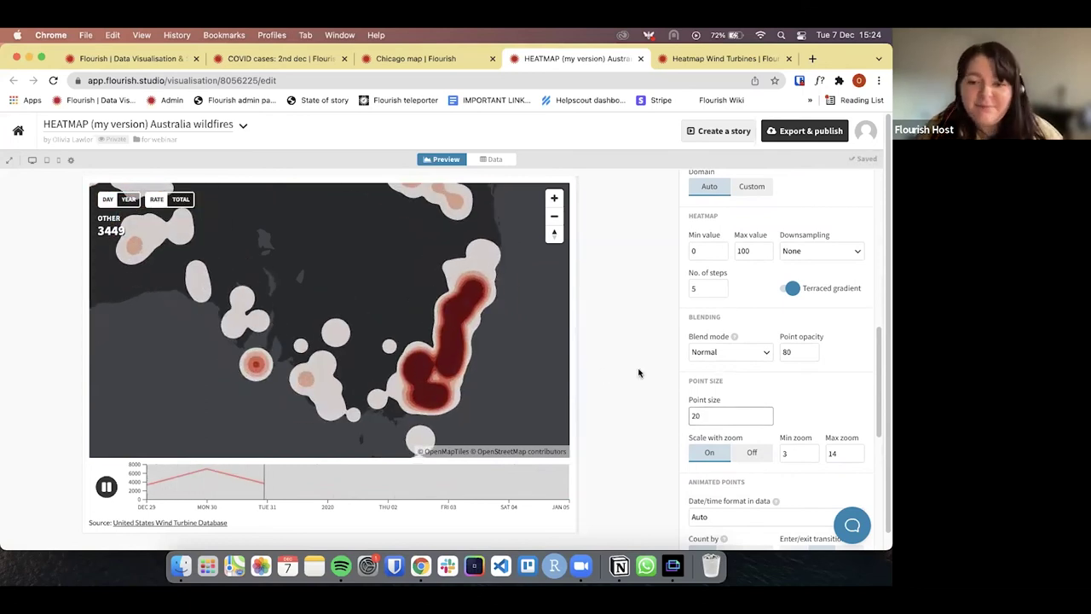
# Try the heatmap with Scale with zoom off, turn it back on and look over the Animated points settings.
pyautogui.click(751, 451)
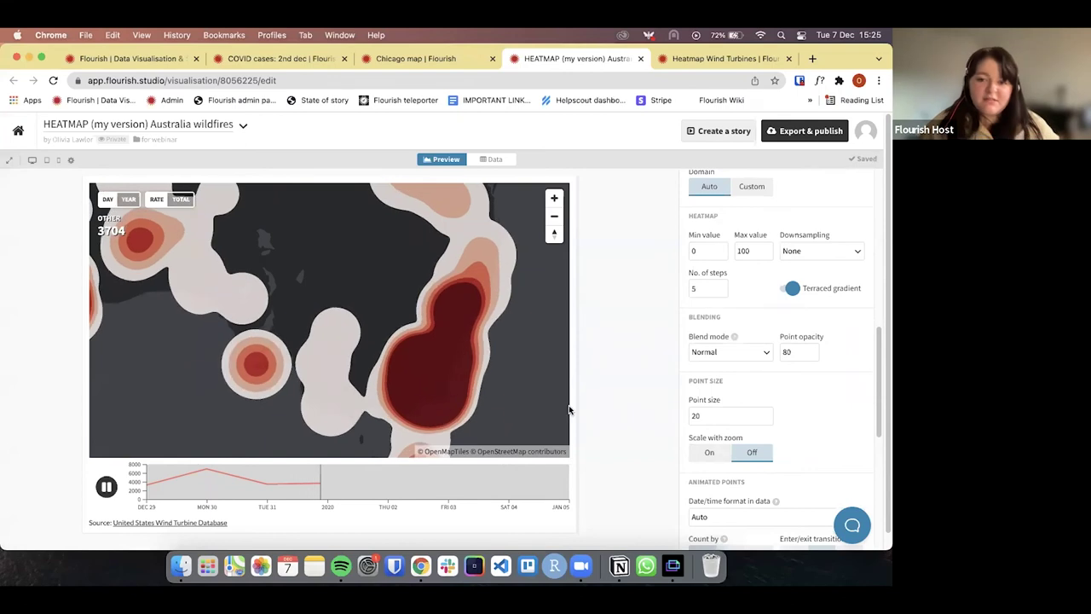
pyautogui.scroll(5, 437, 367)
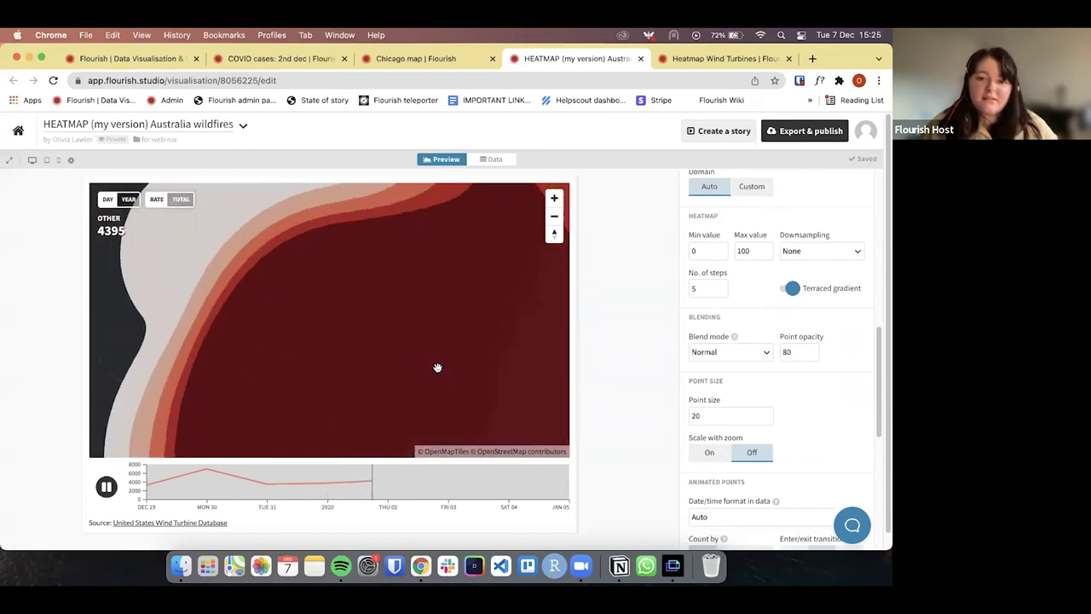
pyautogui.click(719, 454)
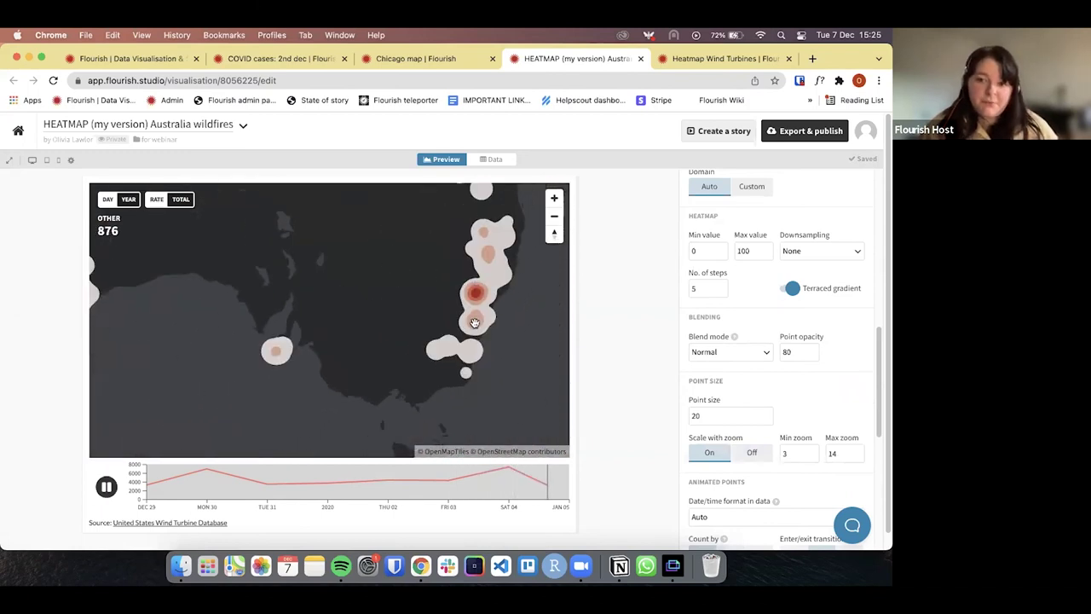
pyautogui.scroll(-2, 795, 440)
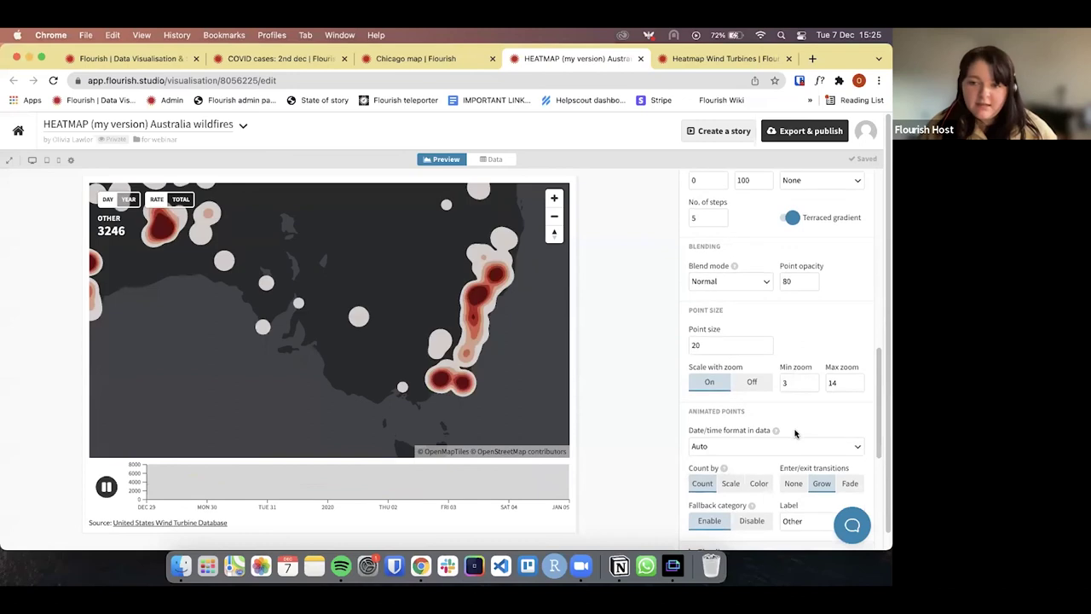
pyautogui.scroll(-3, 795, 434)
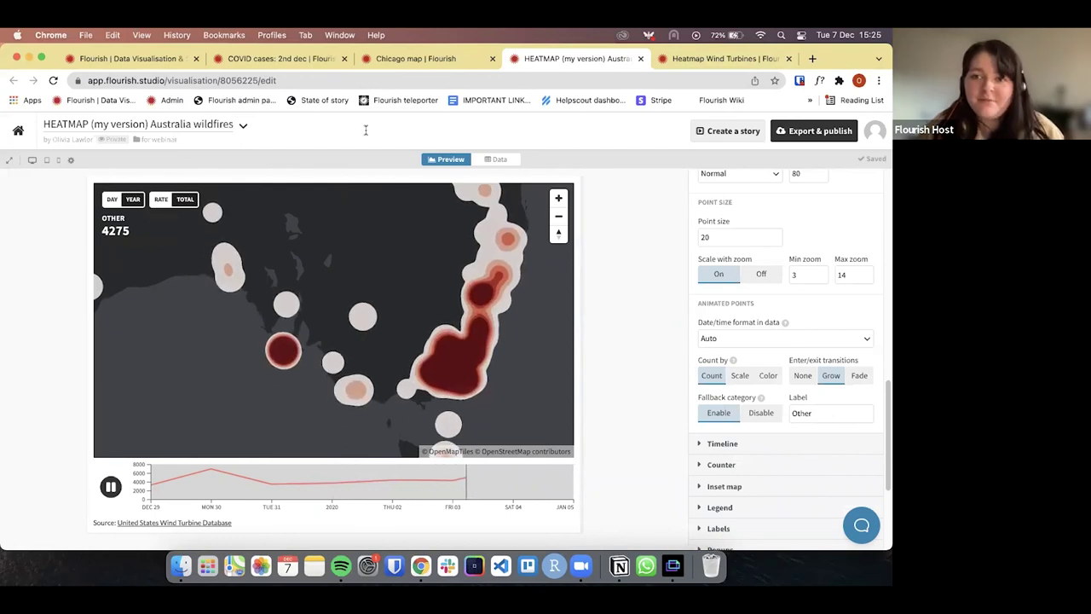
# Switch to the Heatmap Wind Turbines project and reposition its map of the United States.
pyautogui.click(694, 59)
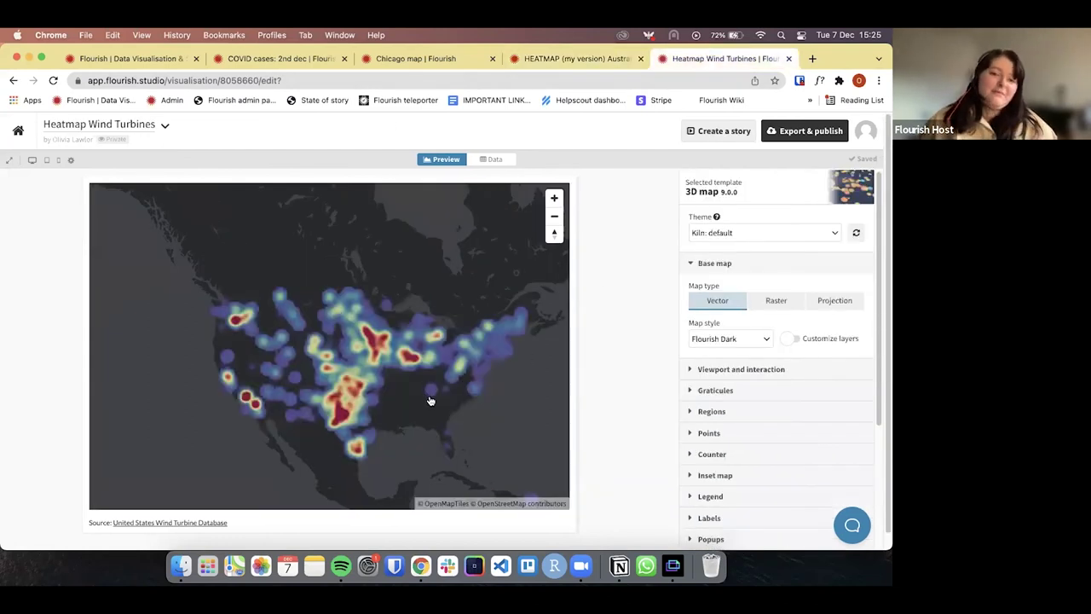
pyautogui.moveTo(378, 256); pyautogui.dragTo(367, 239)
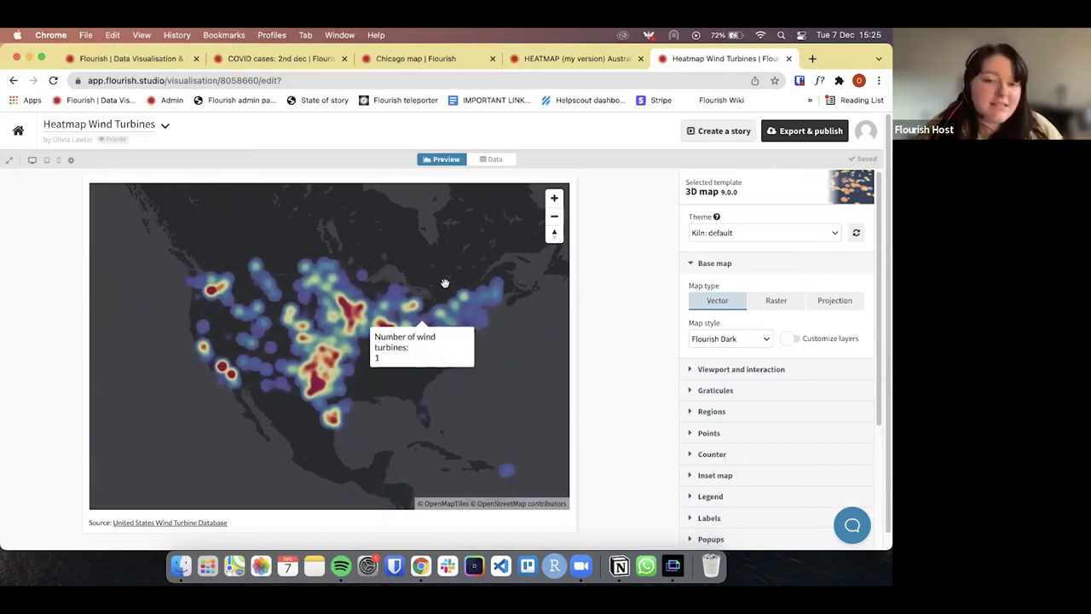
# Look over the Points data of the wind turbines map, including the latitude and longitude columns.
pyautogui.moveTo(334, 303)
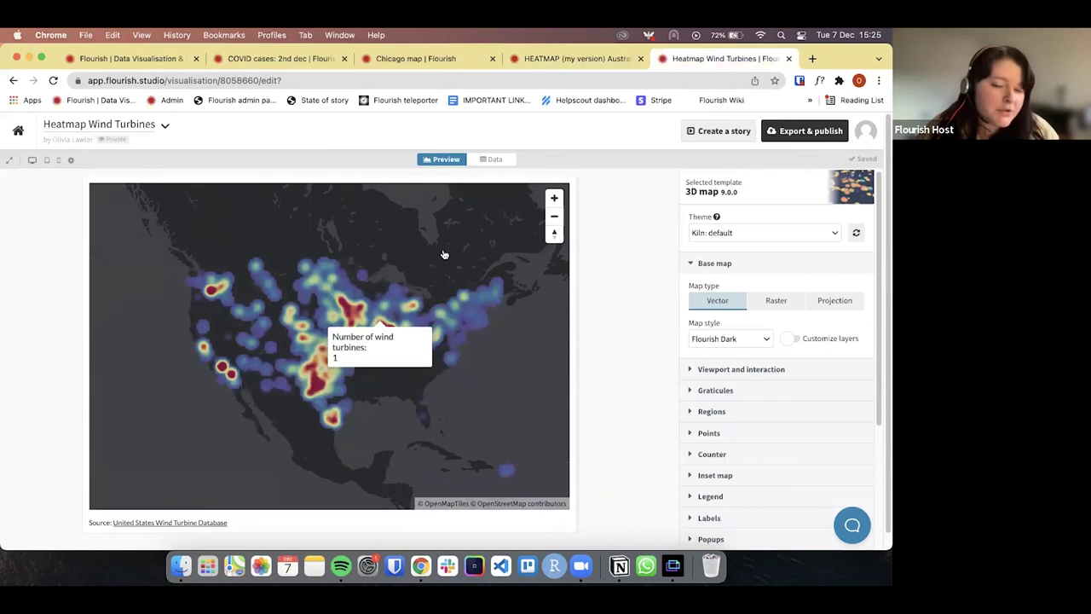
pyautogui.click(501, 162)
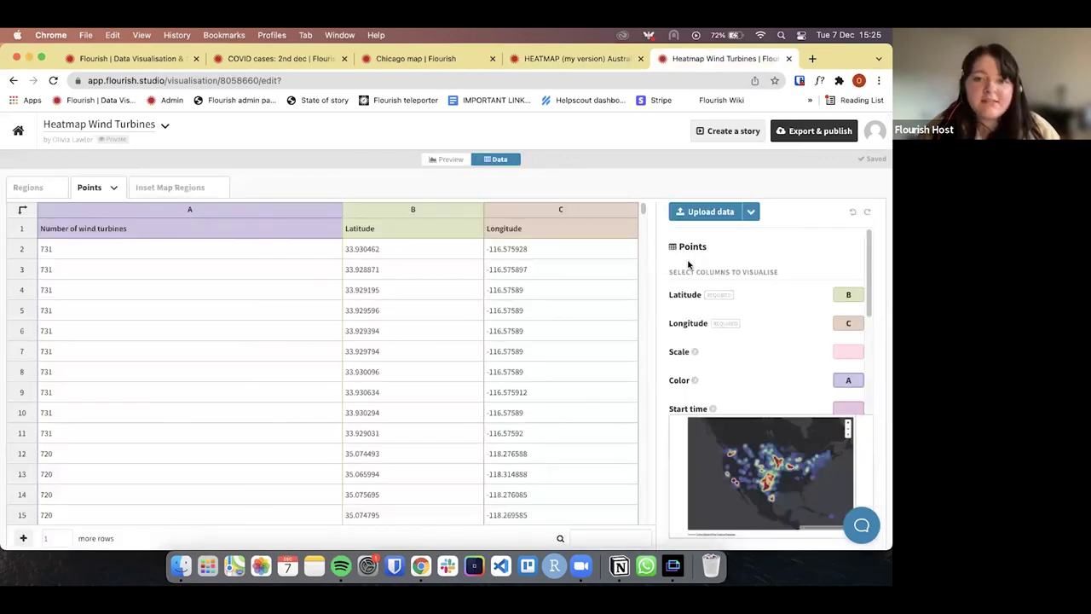
pyautogui.scroll(-20, 503, 368)
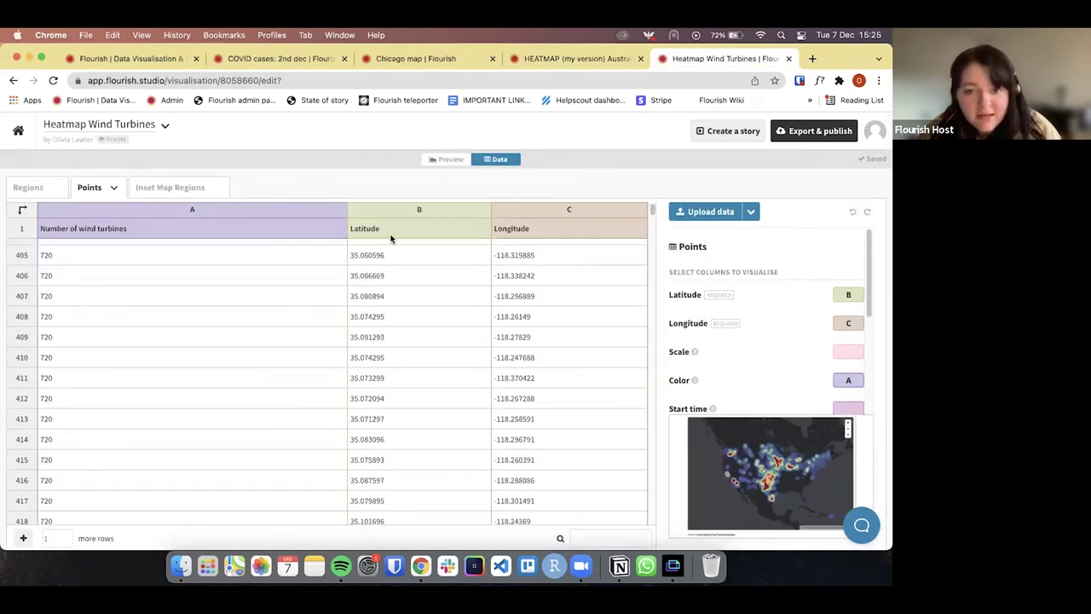
# Return to the map preview and review the Points settings, from the color scale and heatmap values to point size and animated points.
pyautogui.click(444, 162)
pyautogui.click(788, 431)
pyautogui.scroll(-7, 786, 434)
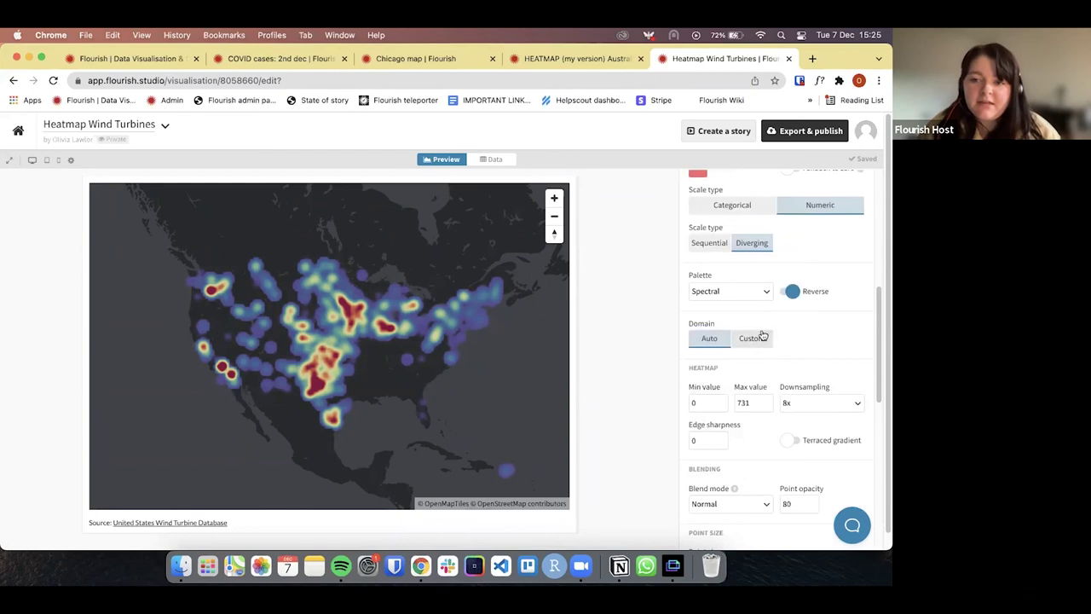
pyautogui.scroll(-2, 762, 335)
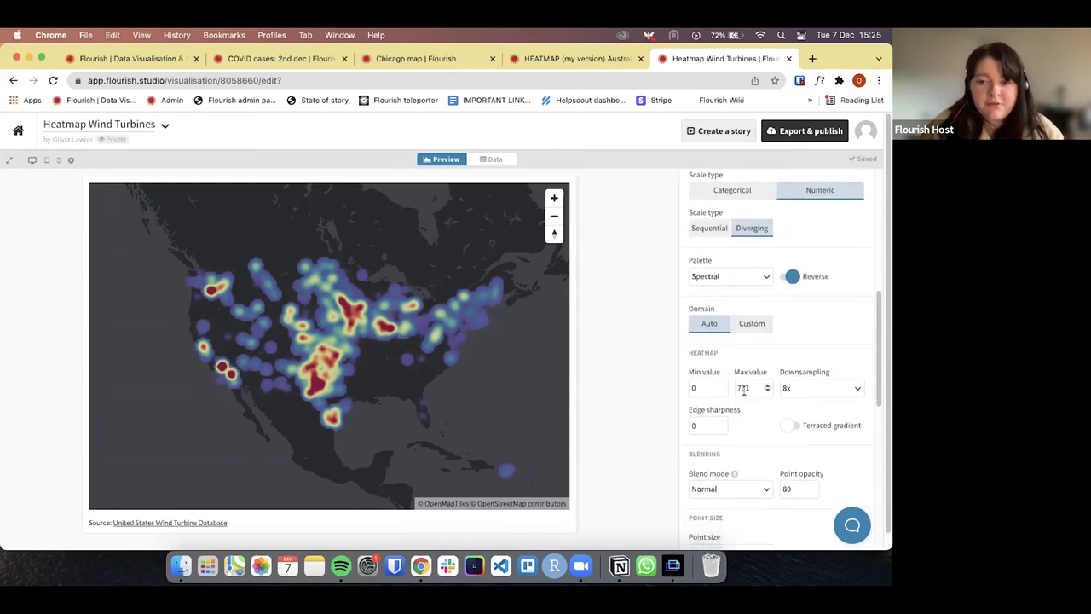
pyautogui.scroll(-6, 744, 394)
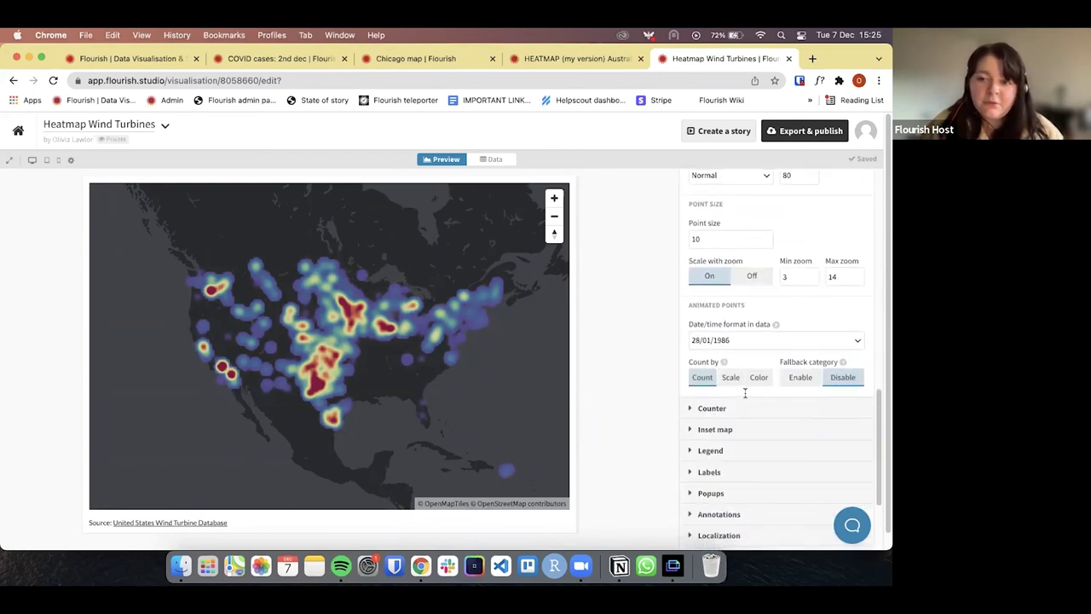
# Try the terraced gradient on the wind turbines heatmap and turn it back off.
pyautogui.scroll(3, 726, 417)
pyautogui.scroll(3, 725, 418)
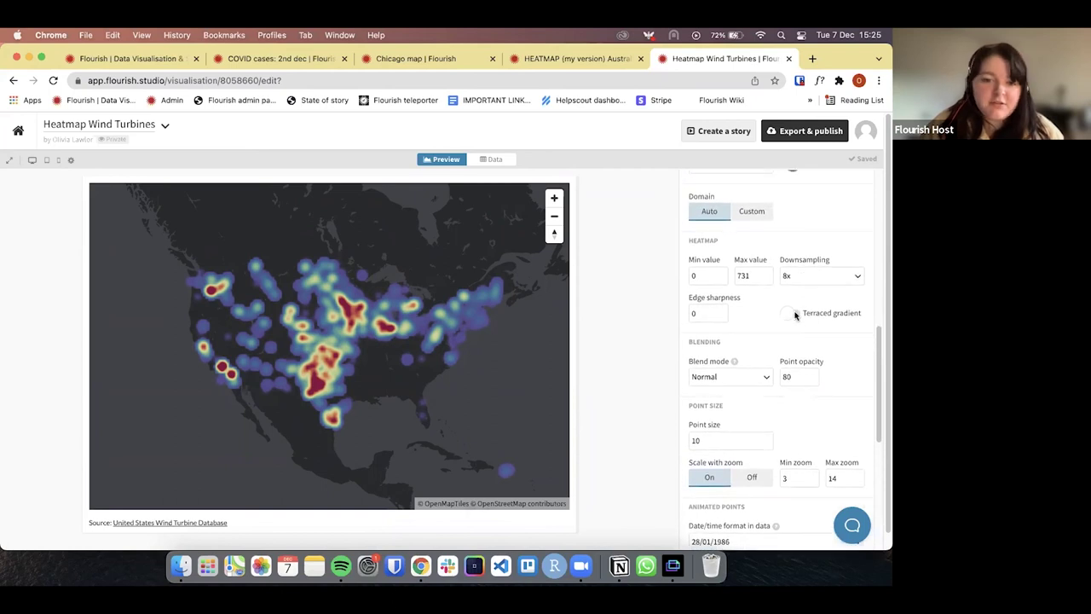
pyautogui.click(790, 314)
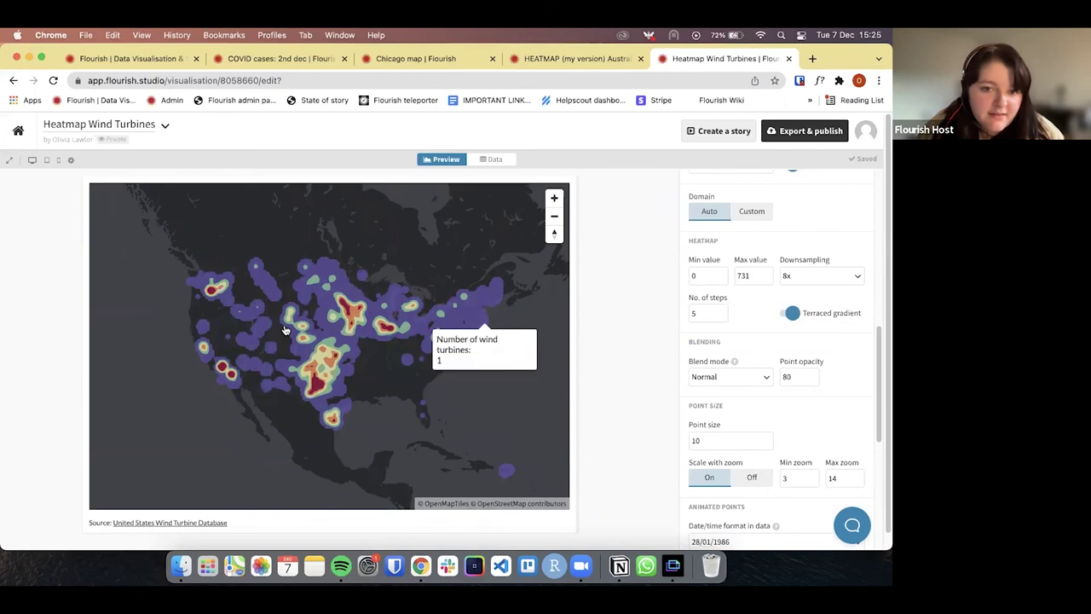
pyautogui.click(792, 314)
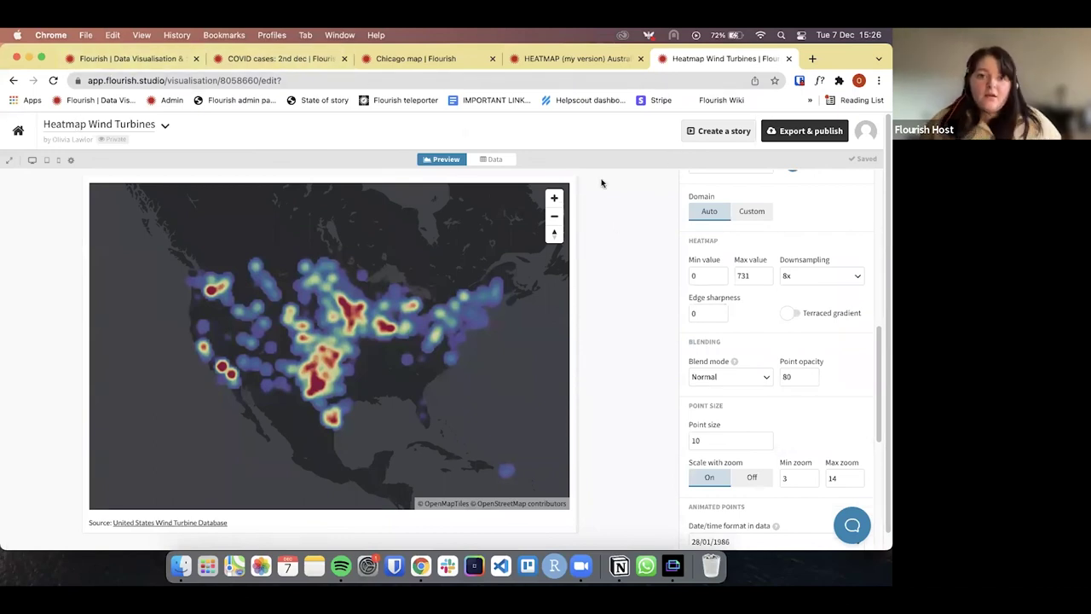
# Switch to the Canva slideshow and open the heatmaps, raster tiles and popup panels blog post from the Resources slide.
pyautogui.hotkey('ctrl', 'Right')
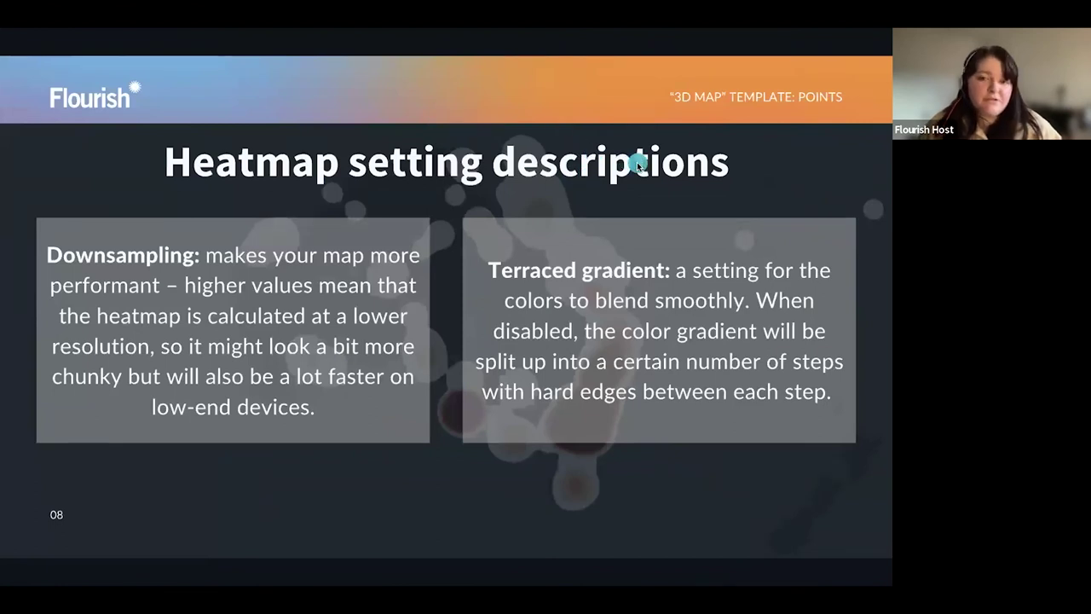
pyautogui.press('Right')
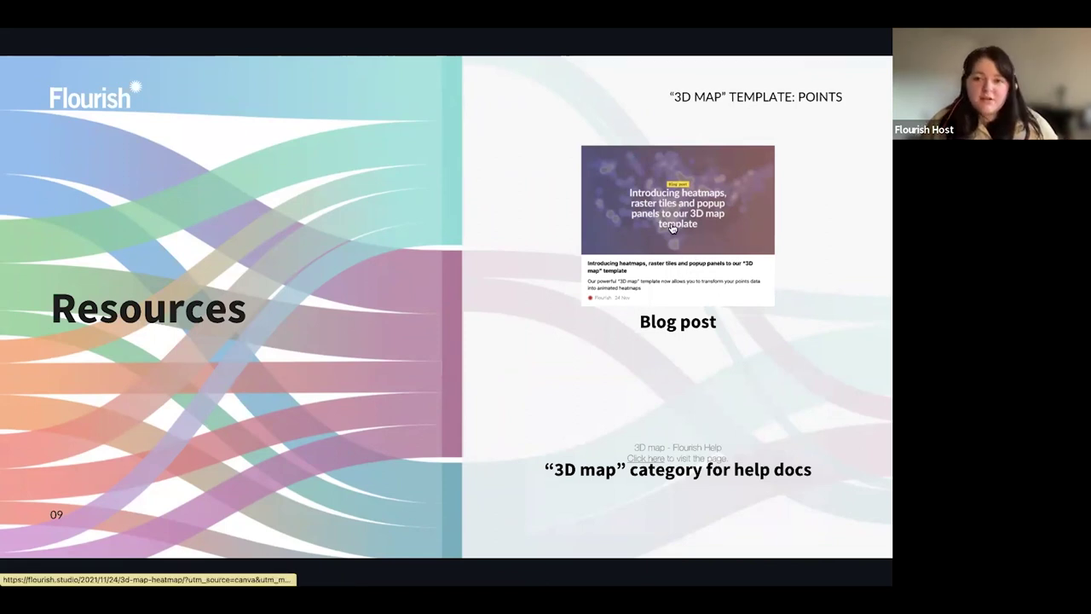
pyautogui.doubleClick(675, 276)
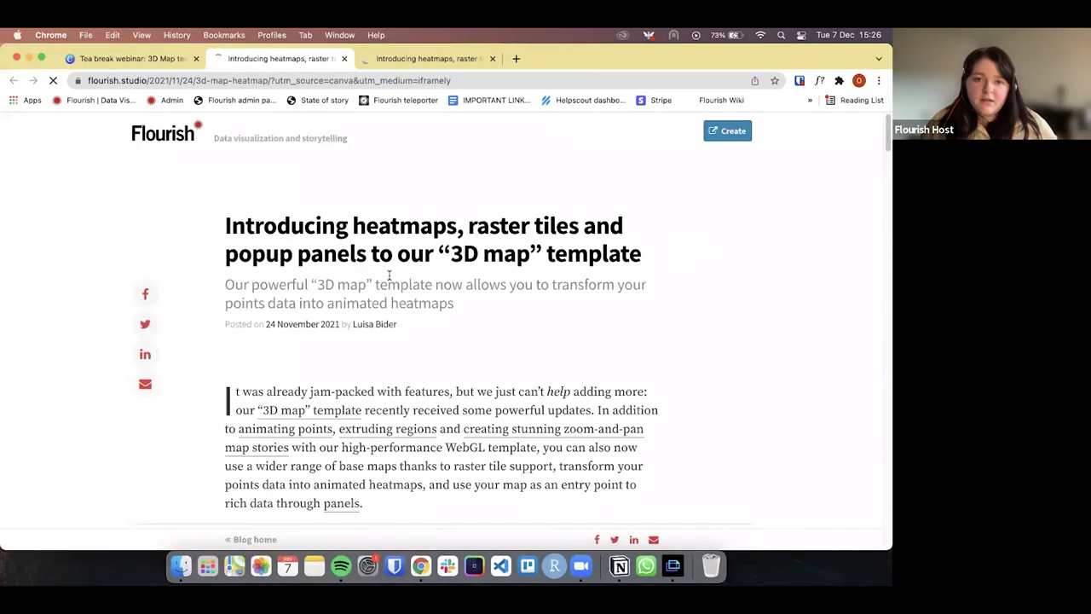
# Read the blog post's Heatmaps and Raster tiles sections, down to the Lucerne park benches map.
pyautogui.scroll(-8, 382, 305)
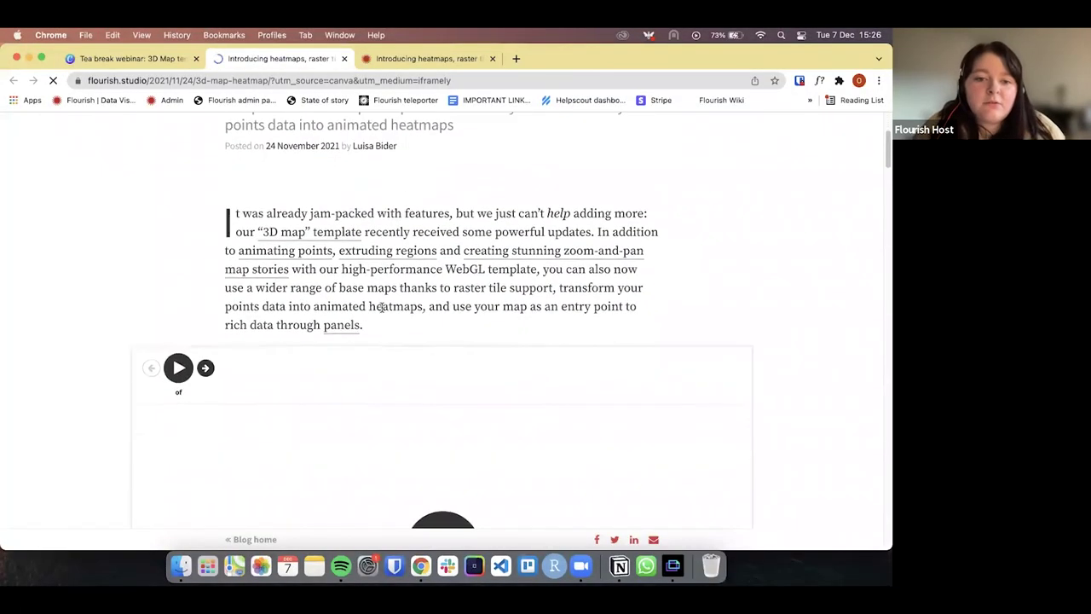
pyautogui.scroll(-3, 382, 307)
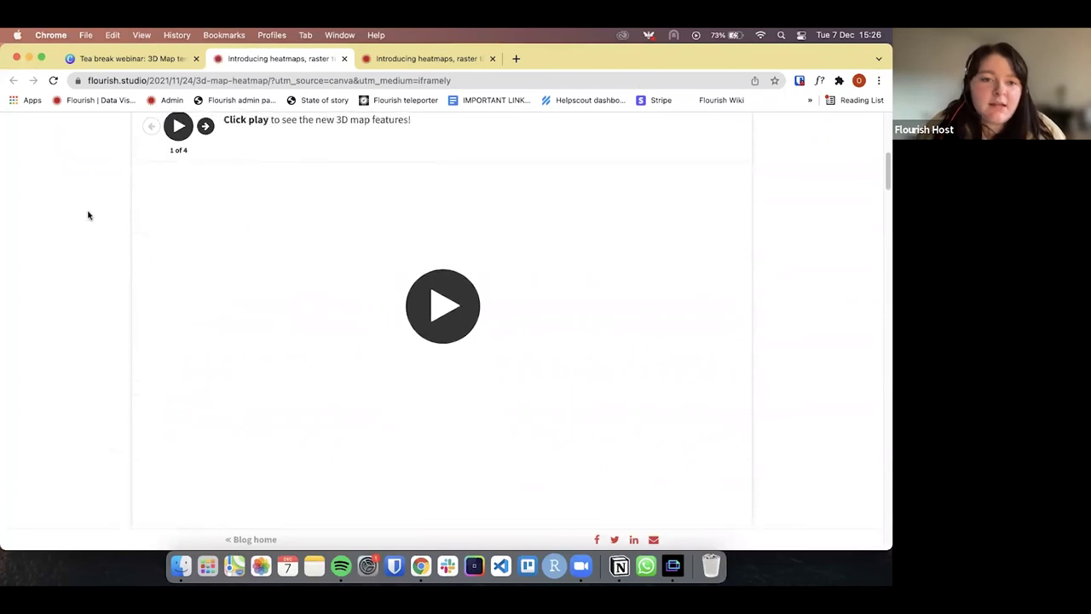
pyautogui.scroll(-7, 341, 319)
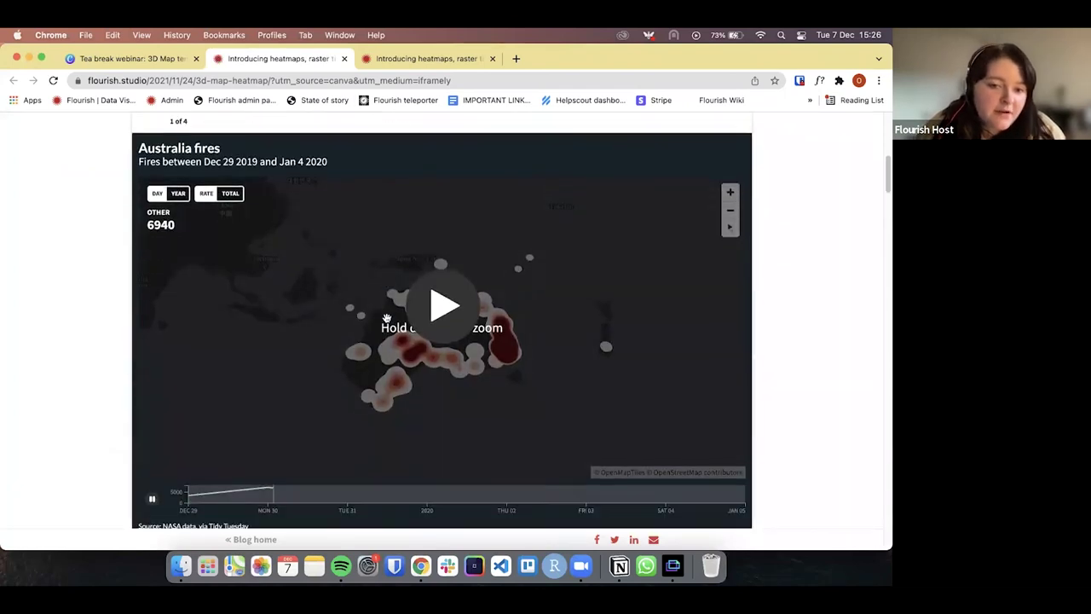
pyautogui.scroll(-10, 386, 321)
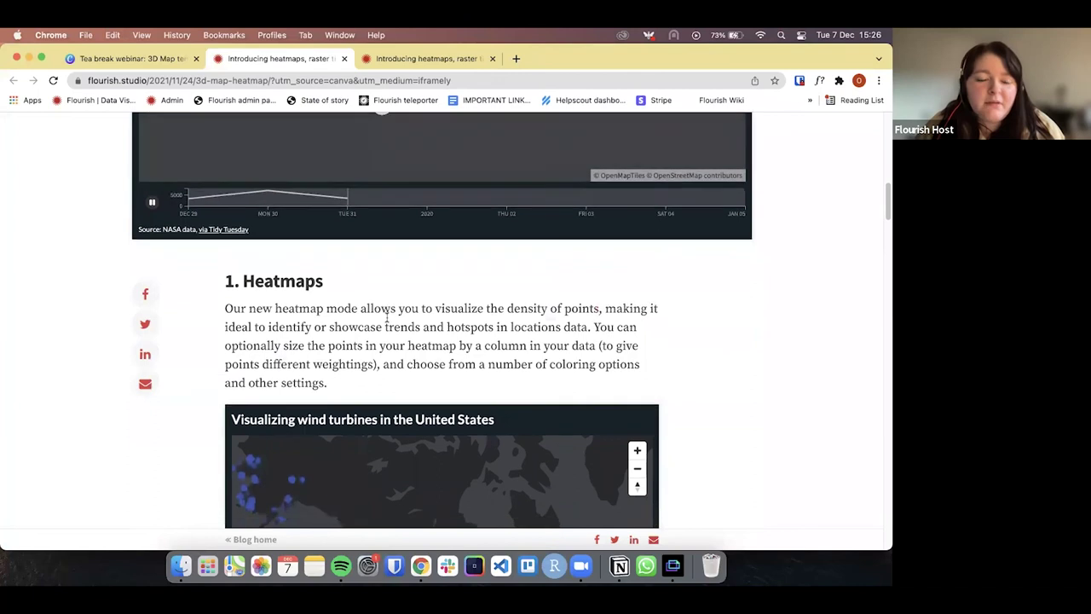
pyautogui.scroll(-13, 387, 319)
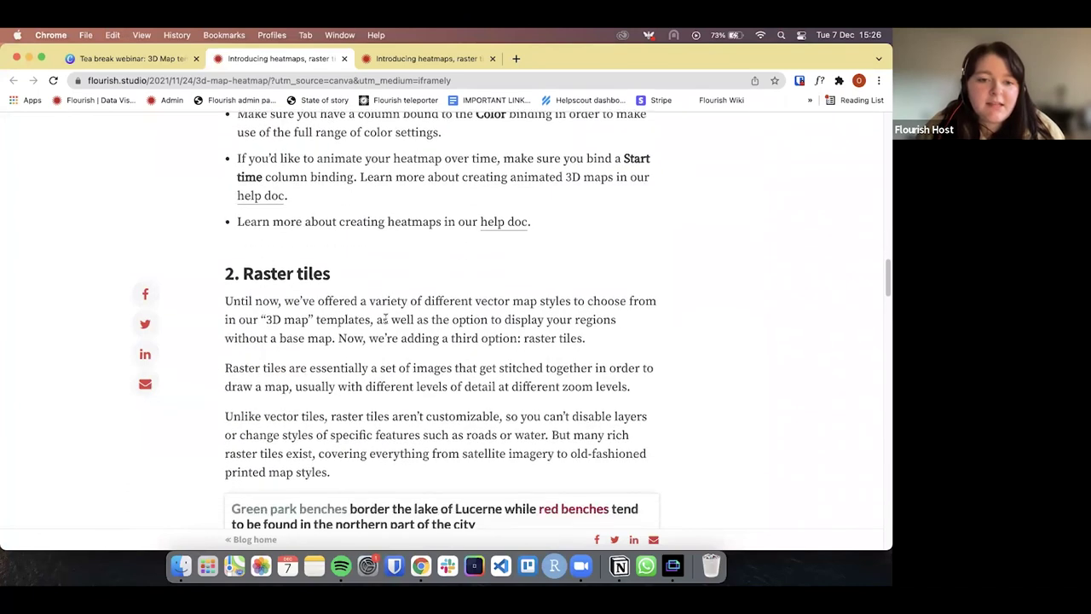
pyautogui.moveTo(884, 272); pyautogui.dragTo(885, 297)
pyautogui.scroll(-4, 436, 299)
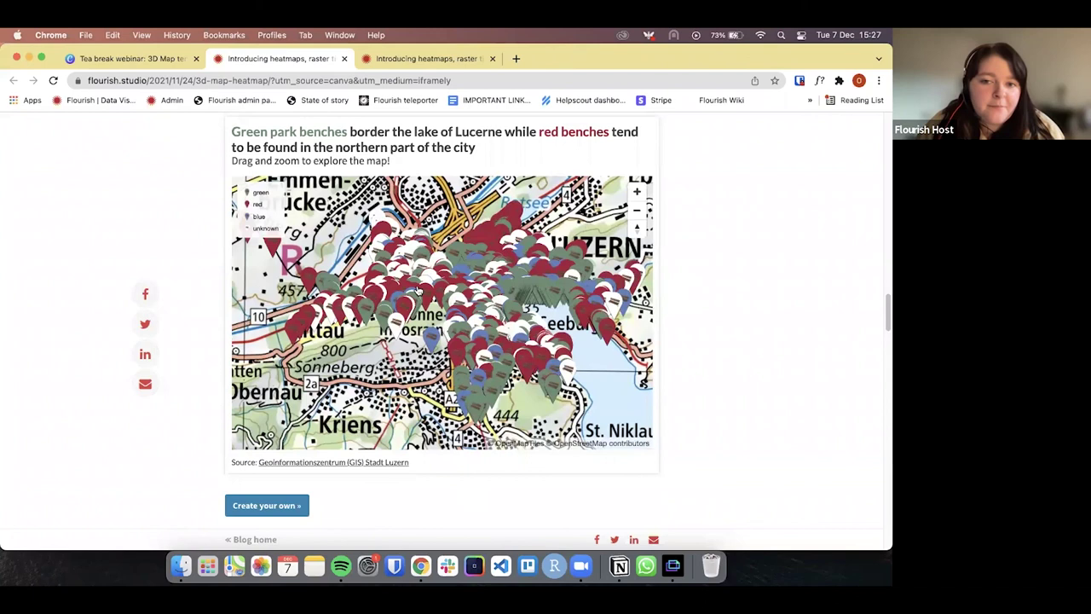
# Explore the Pandora Papers example map by viewing two properties' popup panels and playing its timeline.
pyautogui.moveTo(884, 321); pyautogui.dragTo(885, 401)
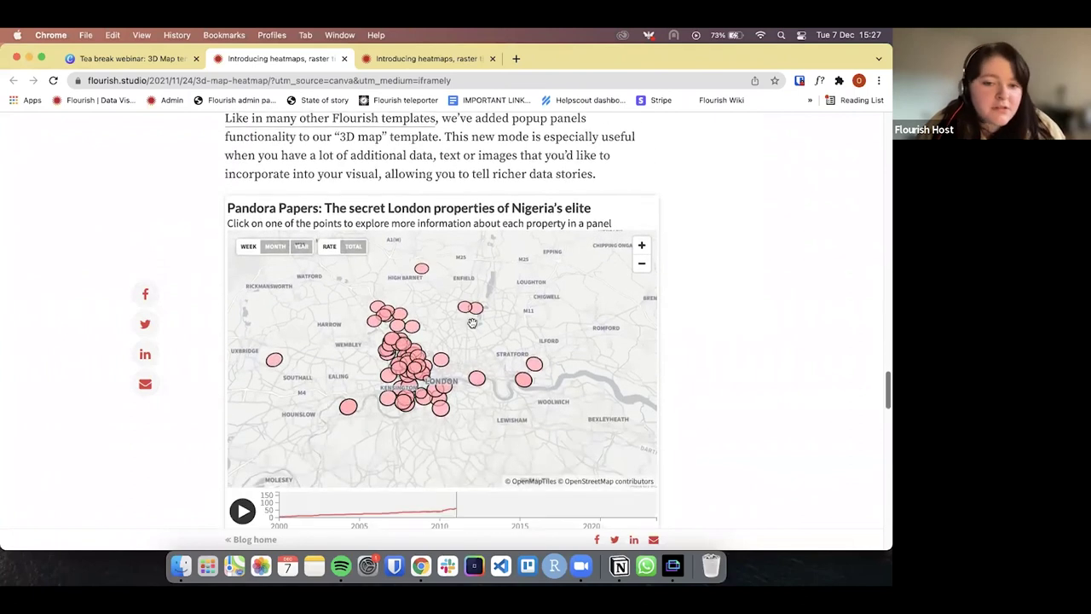
pyautogui.scroll(-1, 738, 367)
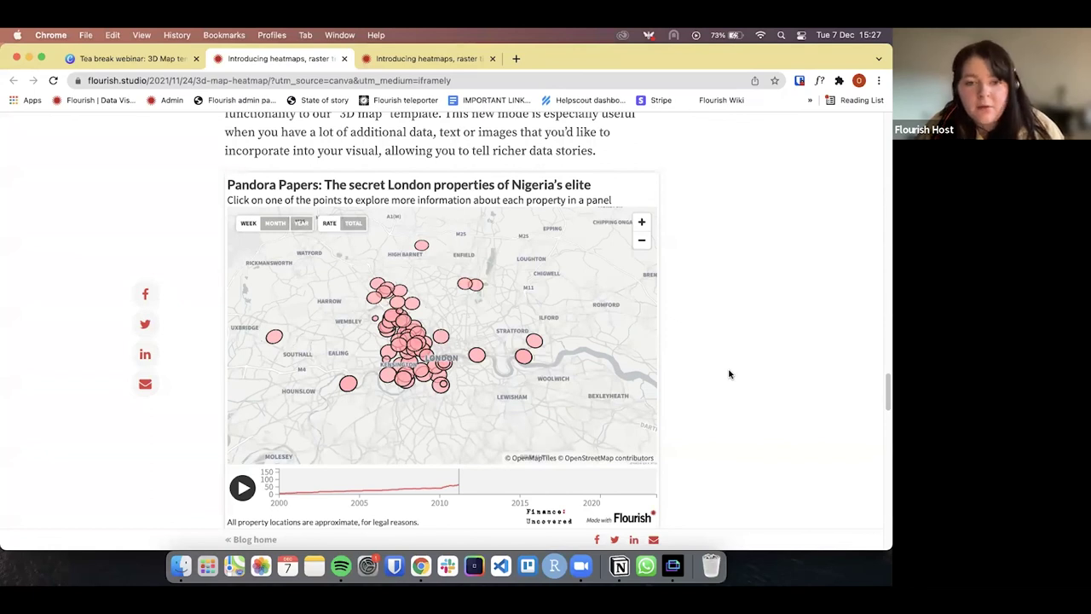
pyautogui.click(402, 323)
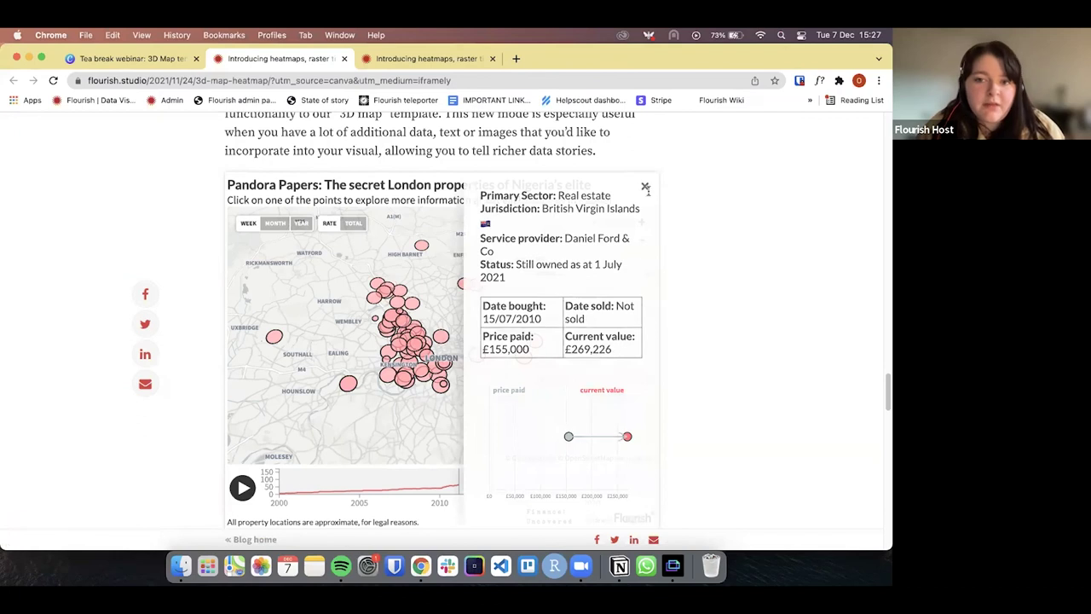
pyautogui.click(645, 187)
pyautogui.click(252, 492)
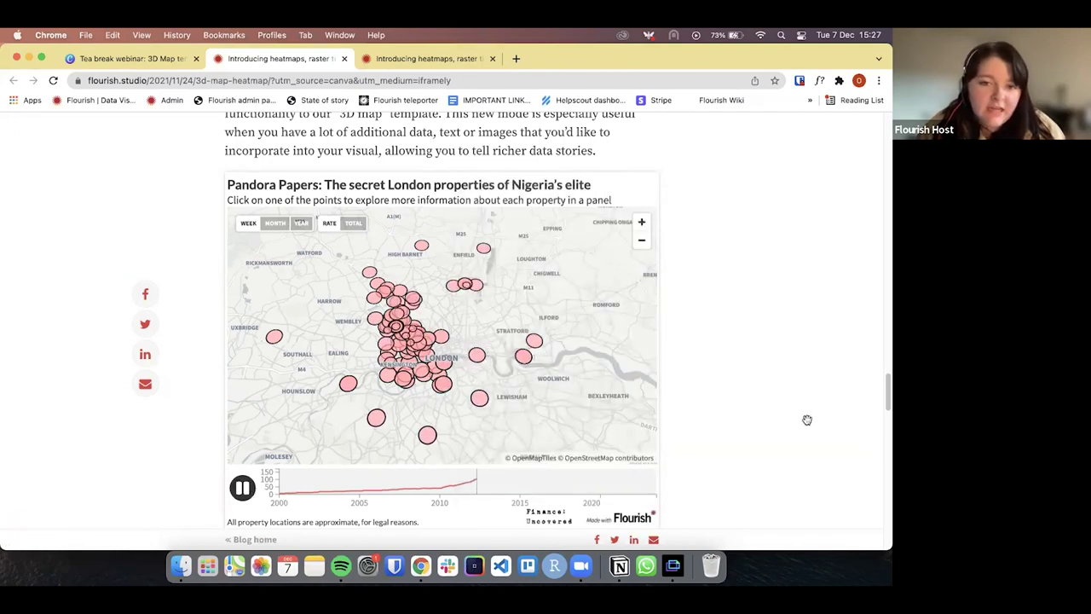
pyautogui.click(401, 339)
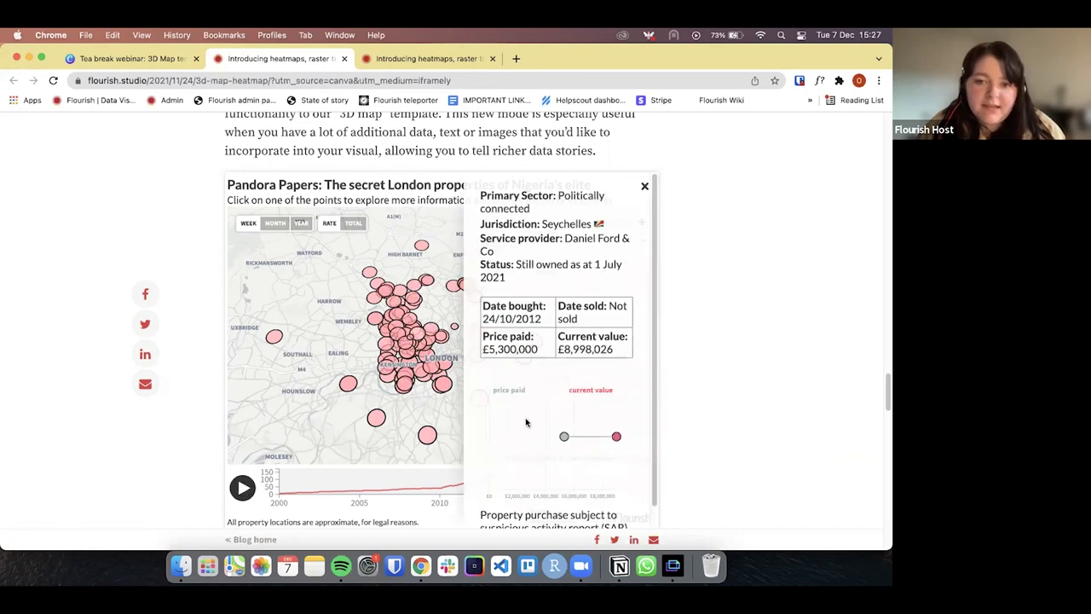
# Find the point labels example in the blog post and inspect country popups on its COVID-19 deaths map.
pyautogui.scroll(-2, 526, 422)
pyautogui.scroll(10, 526, 421)
pyautogui.scroll(-20, 790, 393)
pyautogui.scroll(-3, 790, 393)
pyautogui.scroll(5, 790, 393)
pyautogui.moveTo(592, 319)
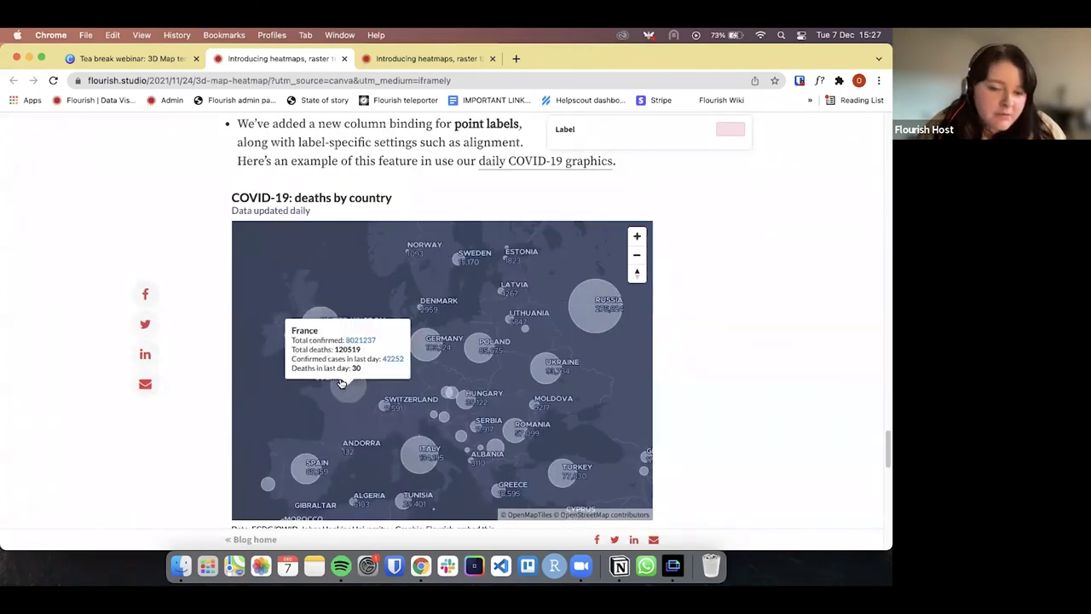
pyautogui.moveTo(367, 359)
pyautogui.moveTo(423, 349)
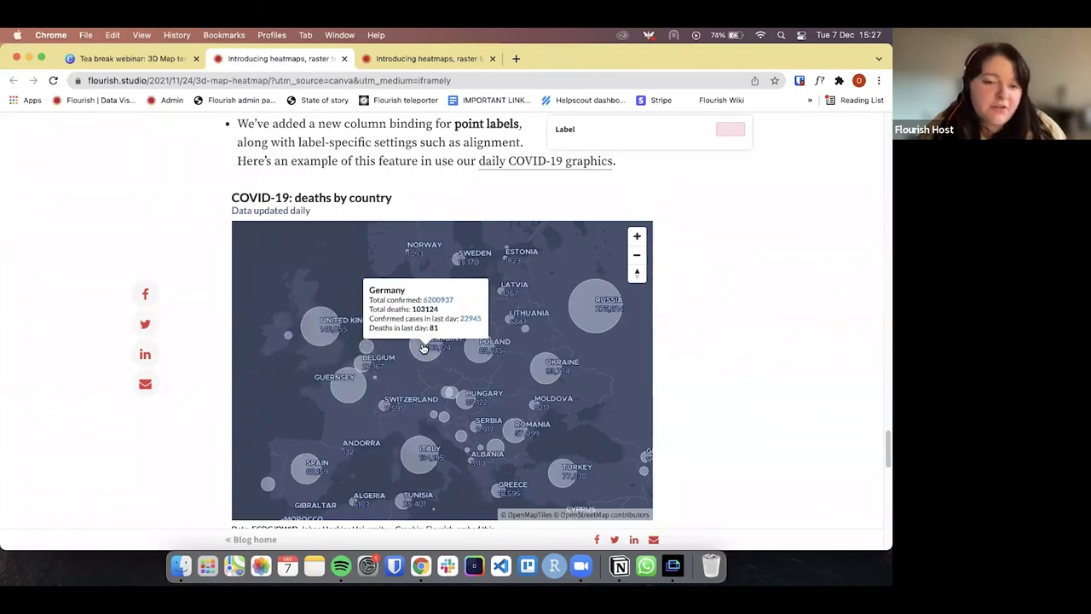
pyautogui.moveTo(482, 352)
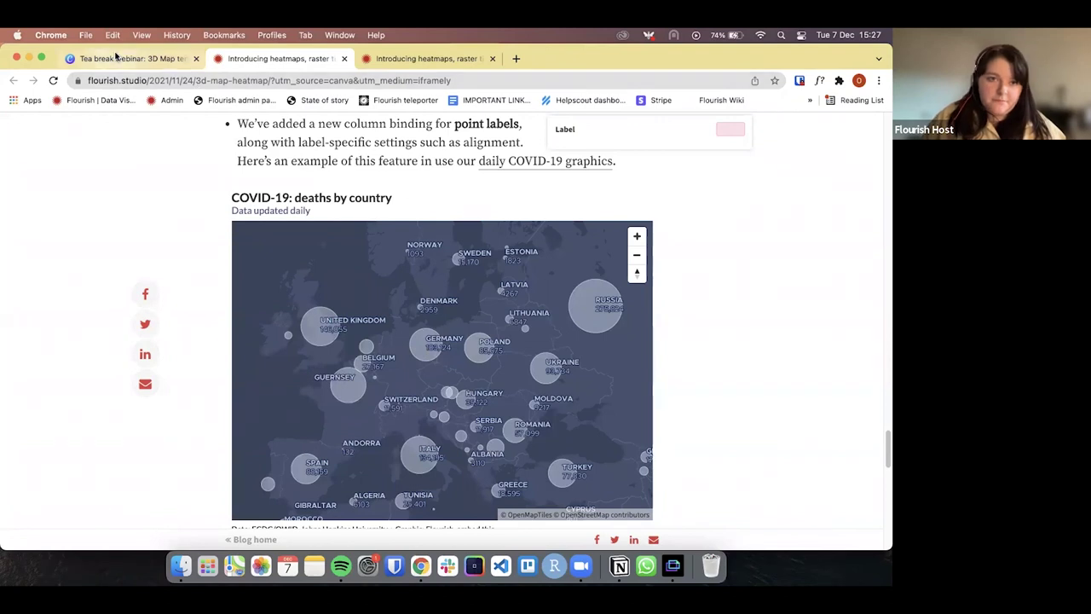
# Resume presenting the Canva slides at the Resources slide and open its link to the 3D map help docs.
pyautogui.click(128, 58)
pyautogui.click(808, 137)
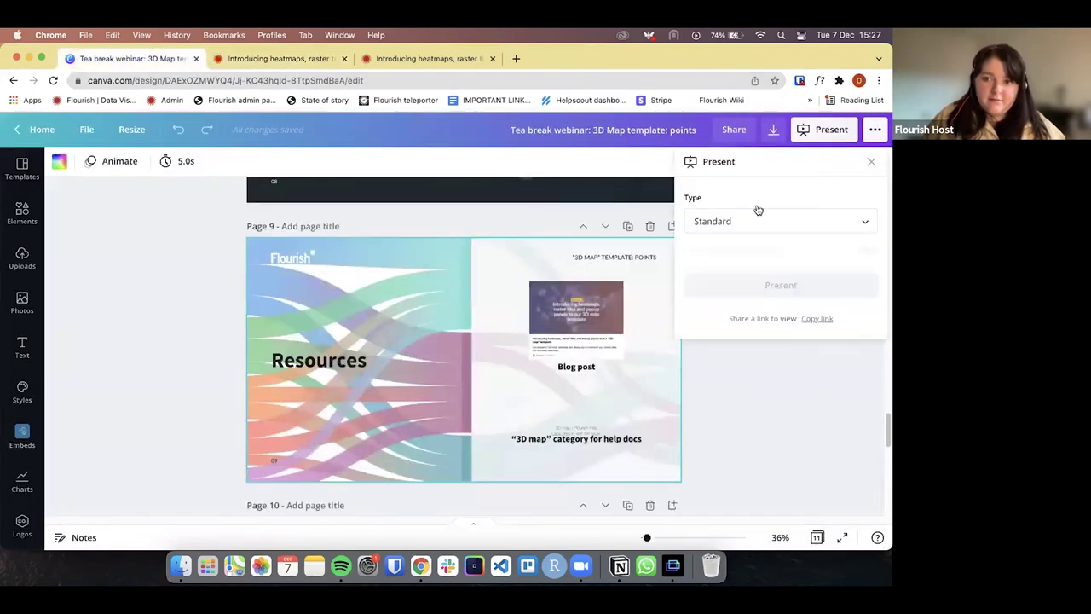
pyautogui.click(772, 246)
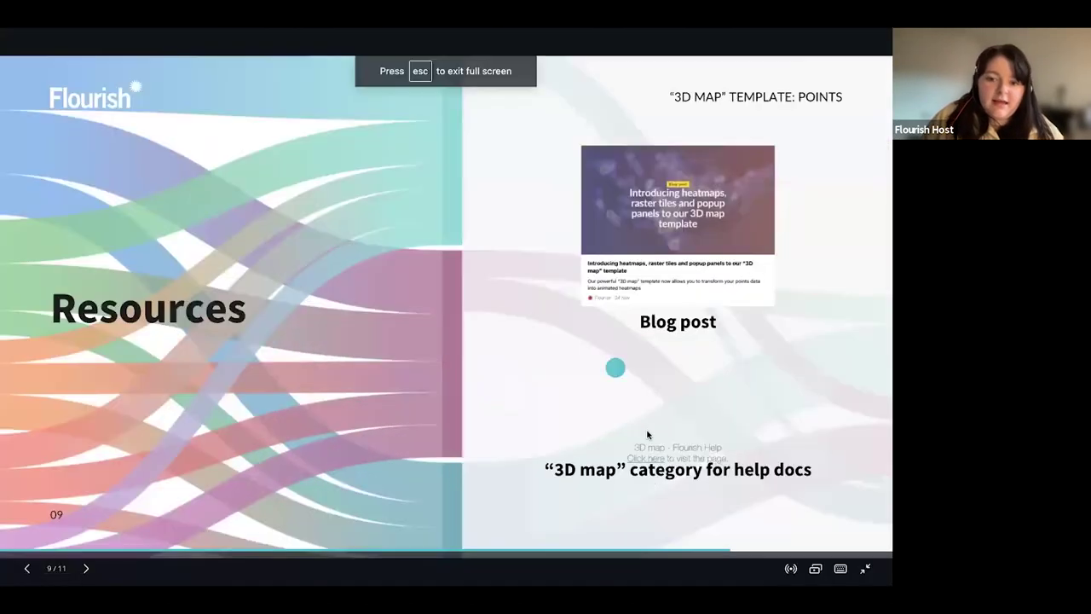
pyautogui.click(653, 457)
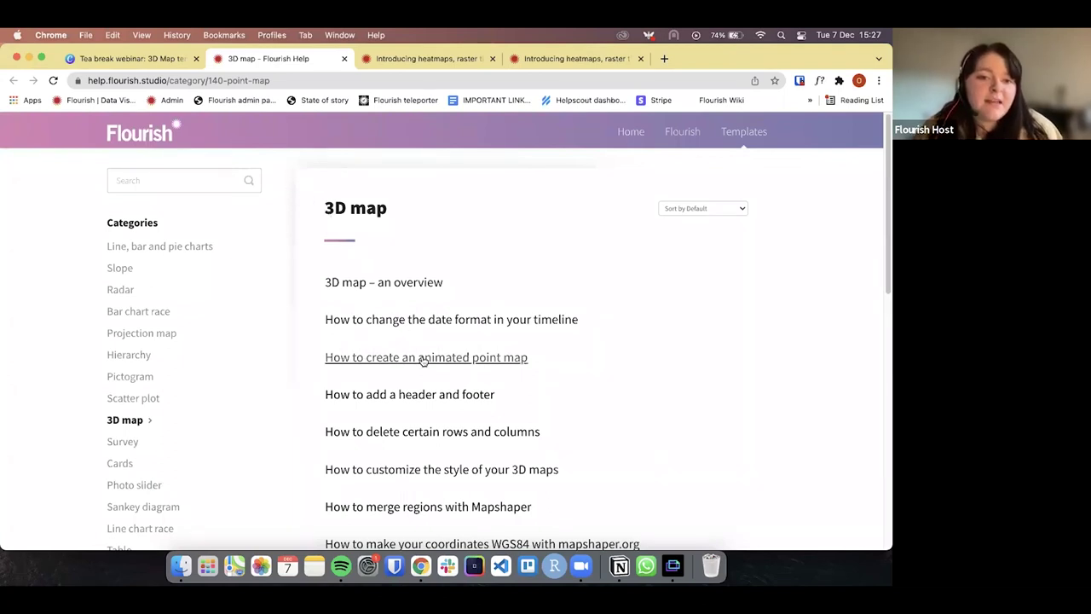
# Browse the 3D map help docs, open "How to create an animated point map" and read through its example and instructions.
pyautogui.scroll(-10, 423, 358)
pyautogui.scroll(5, 423, 358)
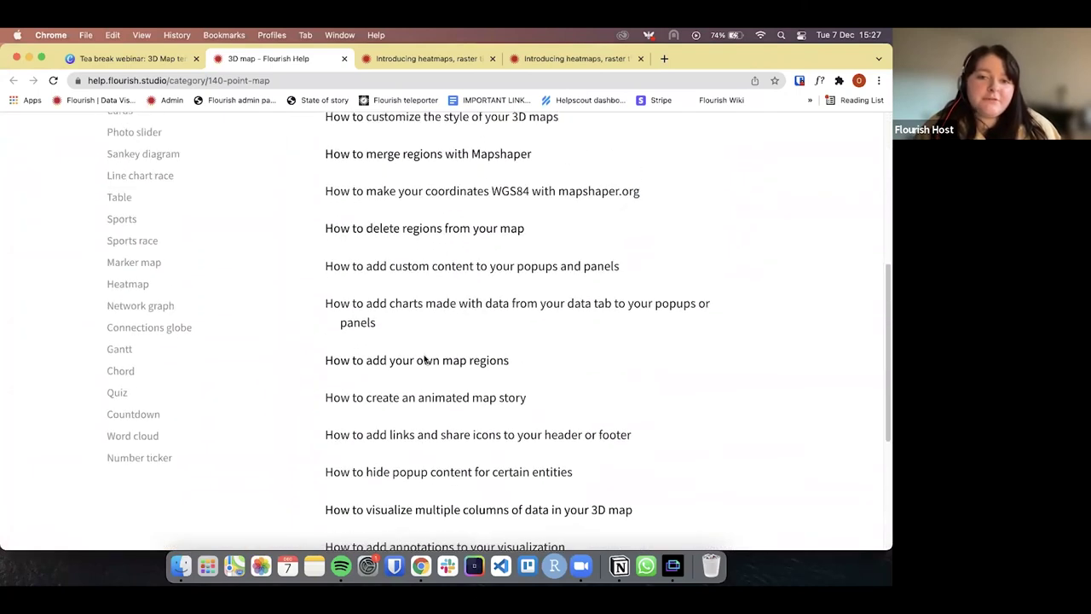
pyautogui.scroll(3, 423, 358)
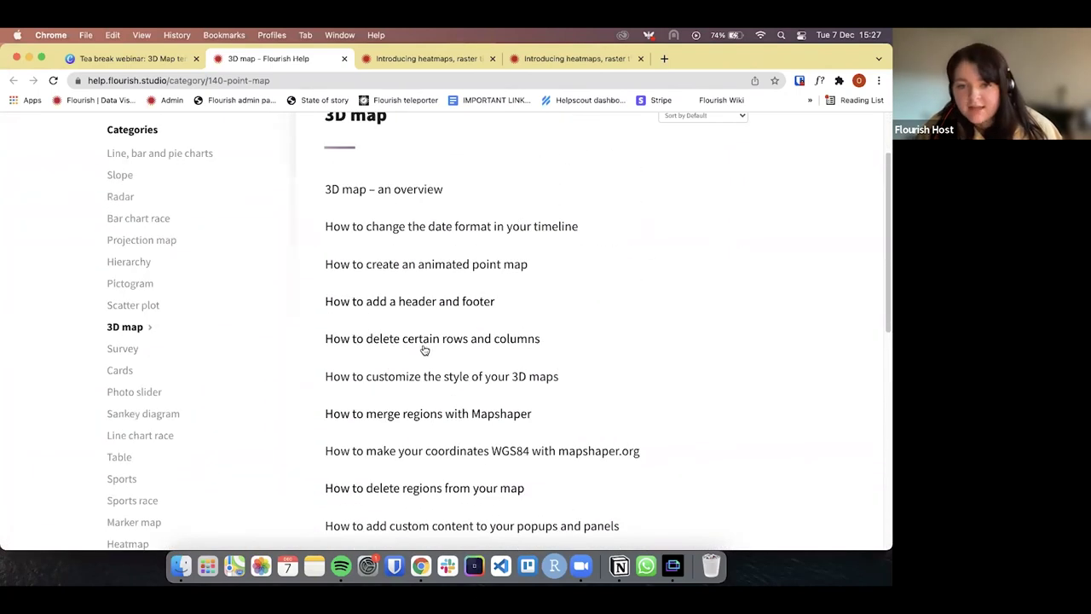
pyautogui.keyDown('super'); pyautogui.click(442, 271); pyautogui.keyUp('super')
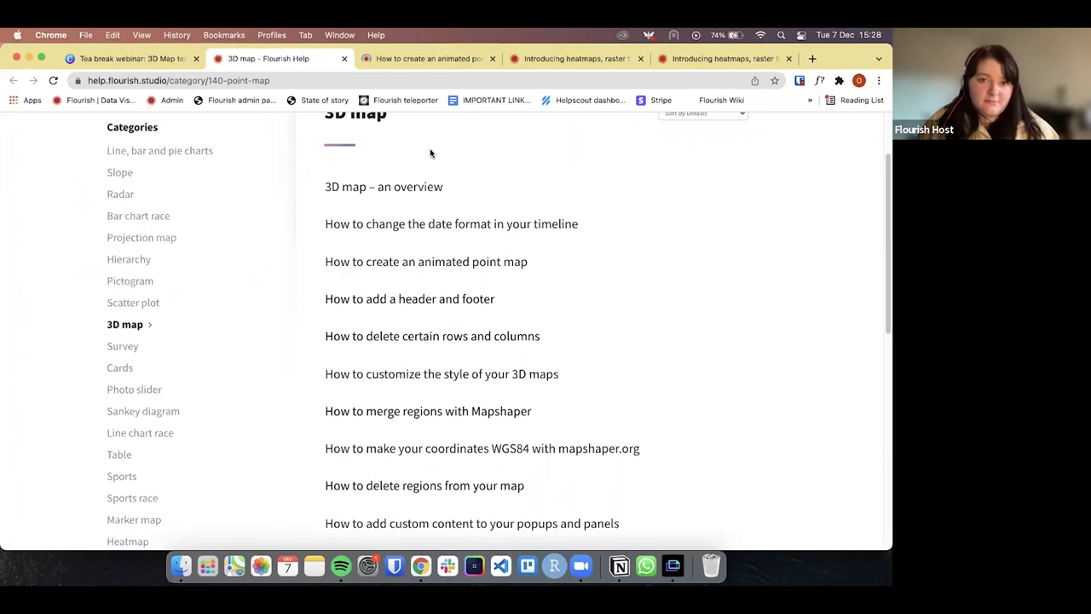
pyautogui.click(426, 60)
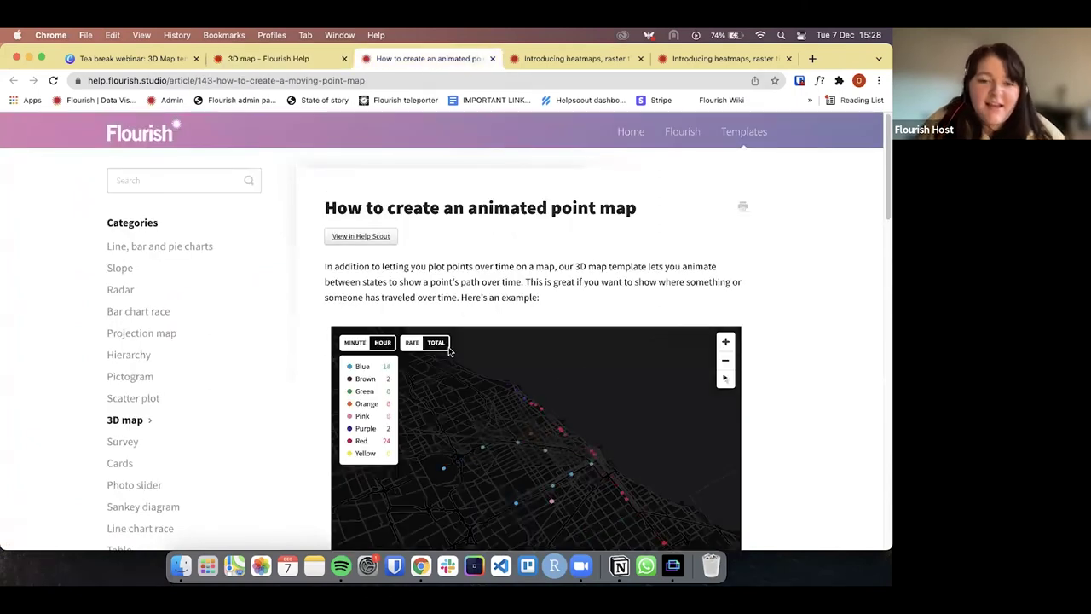
pyautogui.scroll(-5, 449, 350)
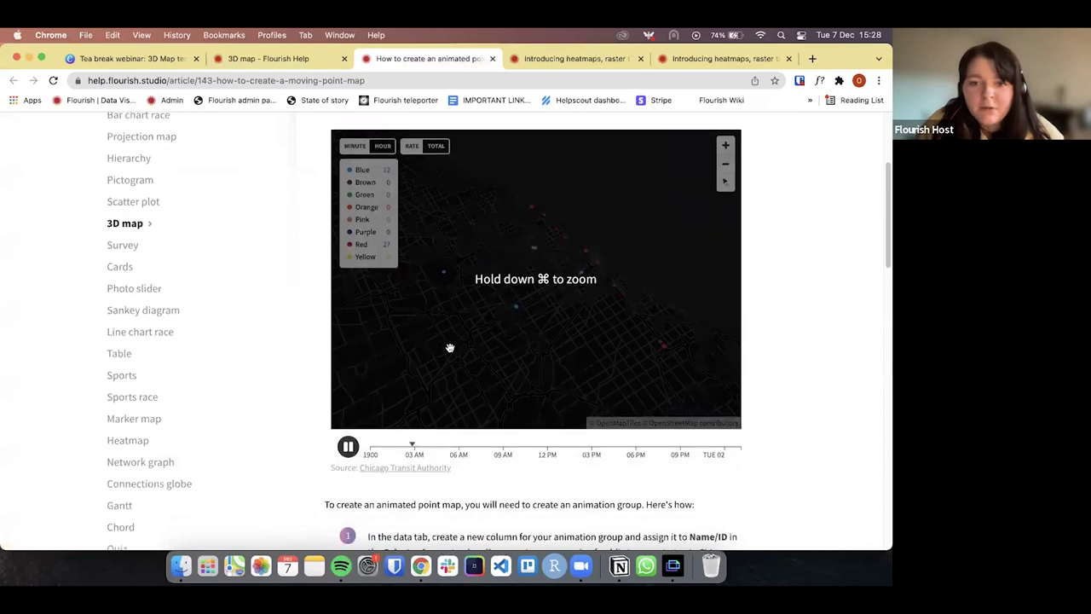
pyautogui.scroll(-15, 449, 348)
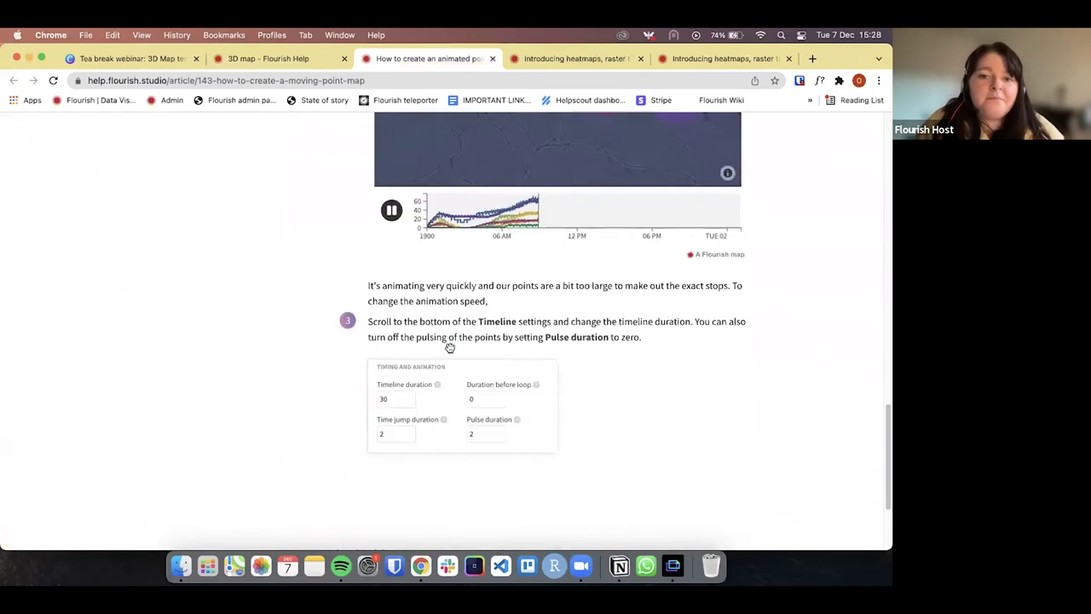
# Finish reading the animated point map article and review the remaining articles listed in the 3D map help category.
pyautogui.scroll(-4, 449, 347)
pyautogui.click(255, 58)
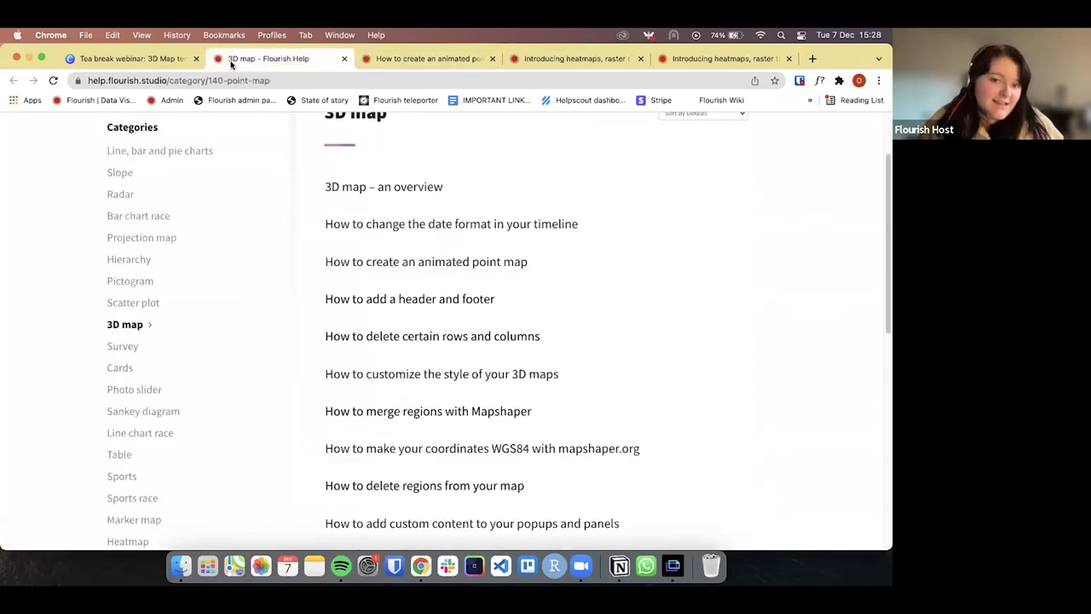
pyautogui.scroll(-7, 528, 295)
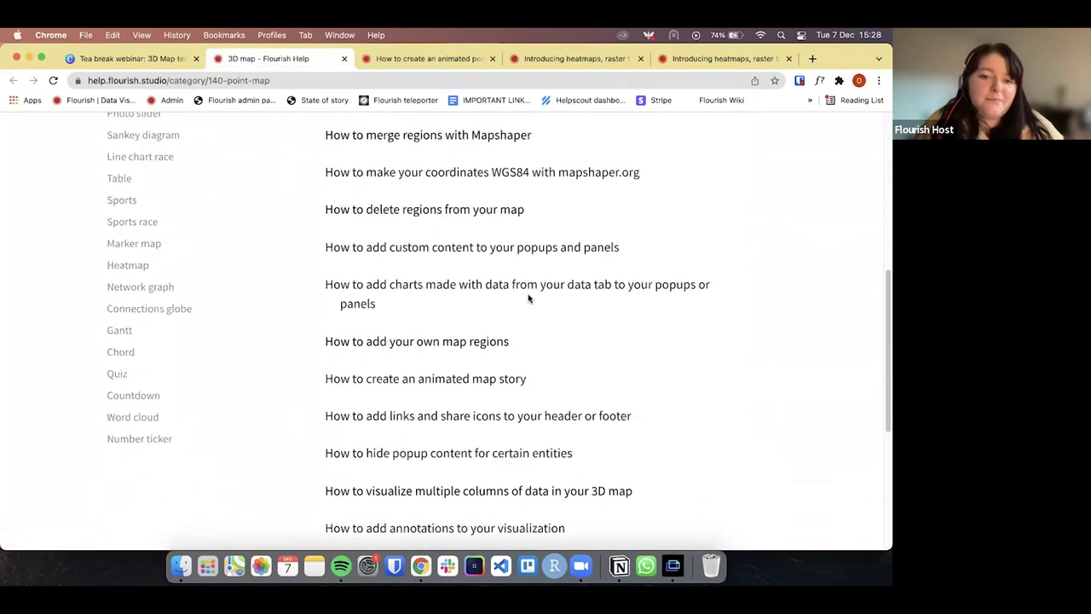
pyautogui.scroll(-3, 528, 298)
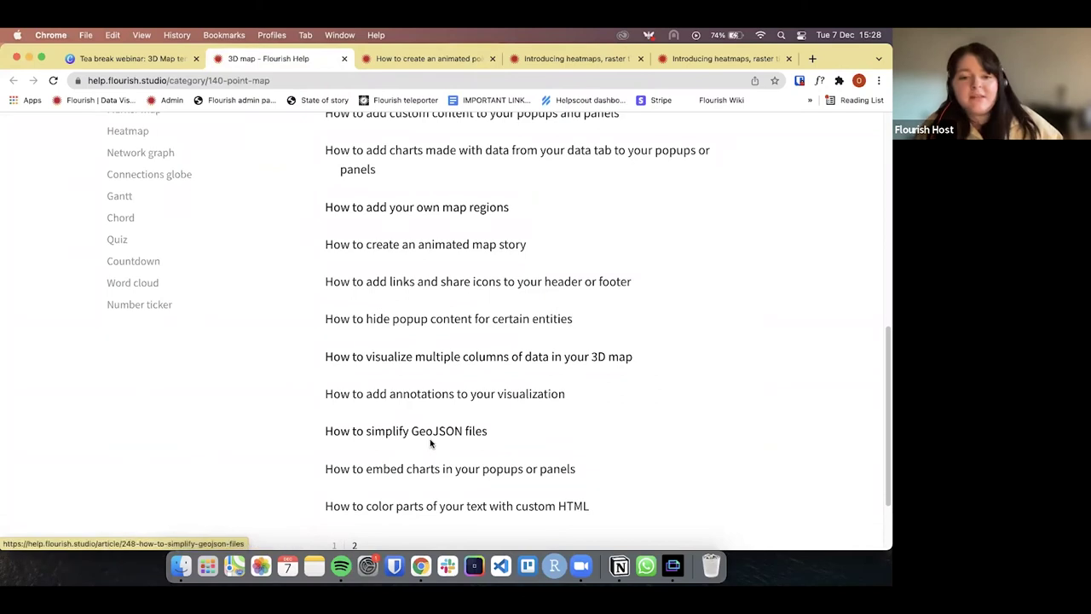
# Return to the Canva slides and present them through the "Any questions?" slide to the closing "Thank you" slide.
pyautogui.click(167, 59)
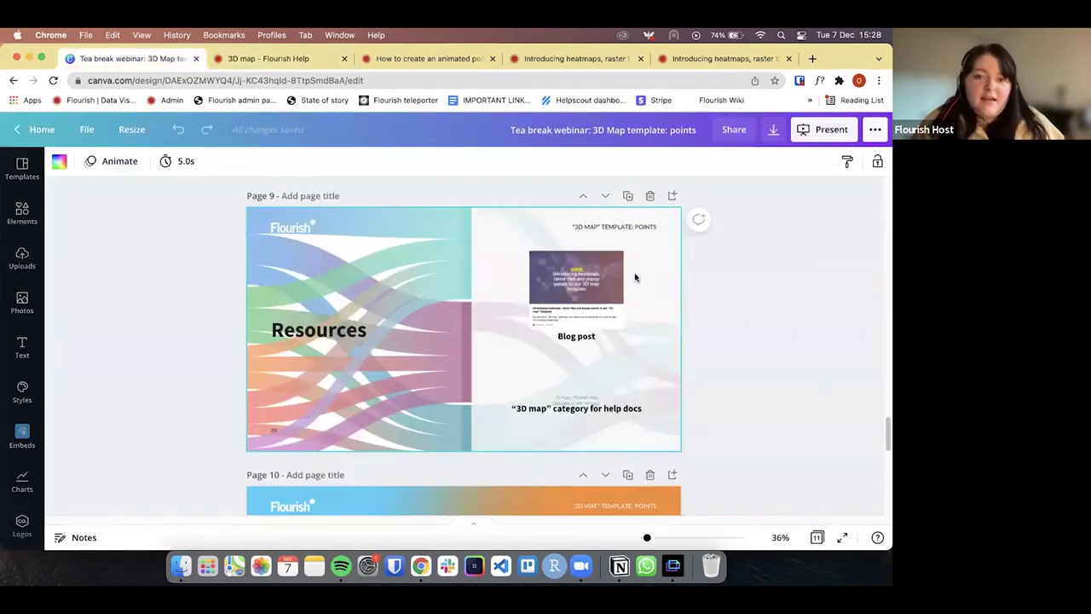
pyautogui.click(816, 135)
pyautogui.click(775, 250)
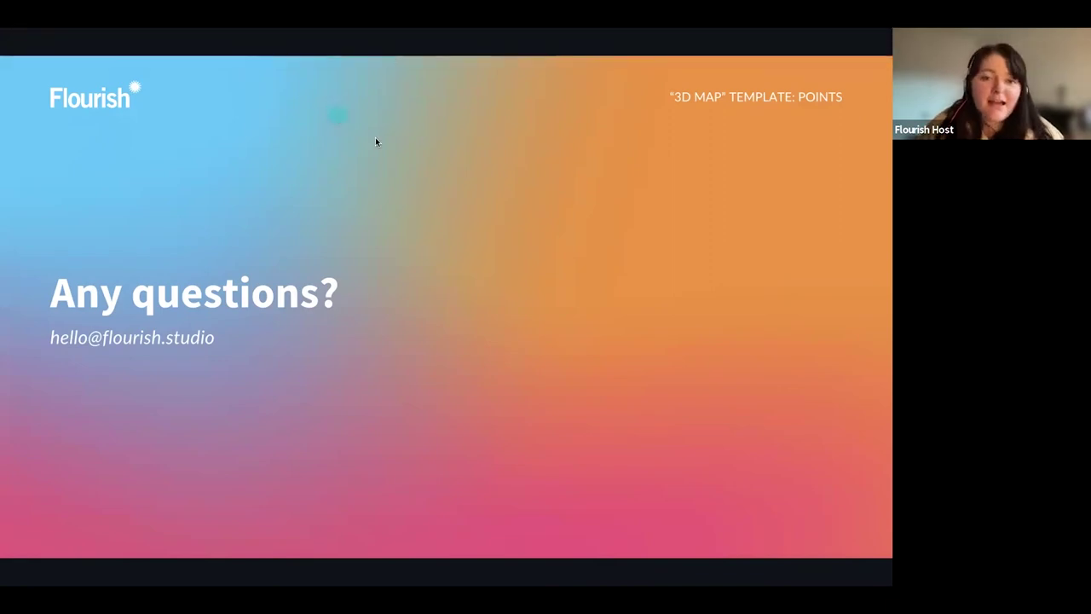
pyautogui.click(625, 237)
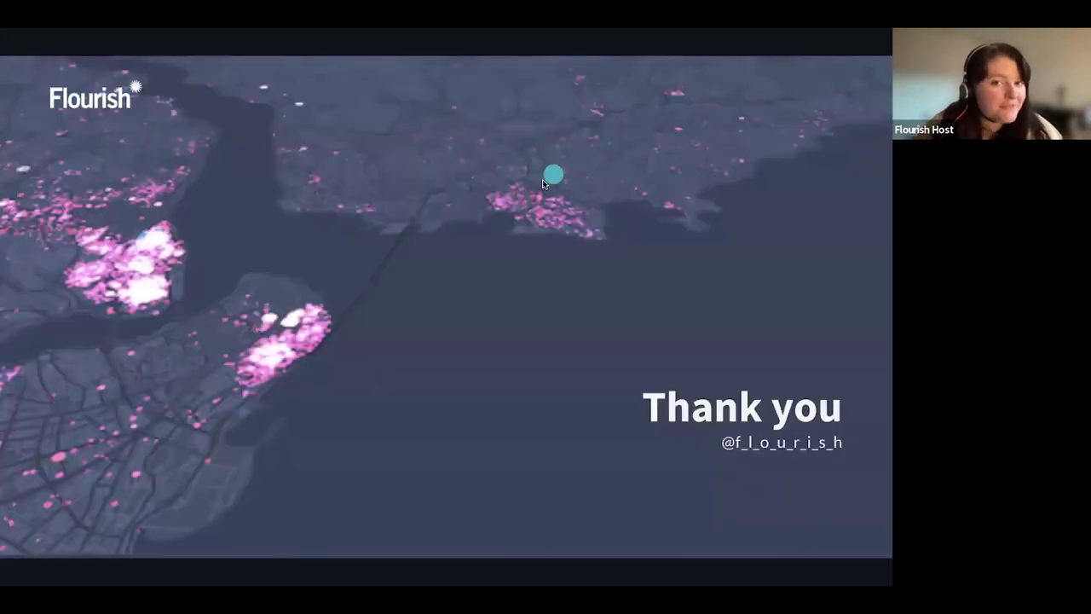